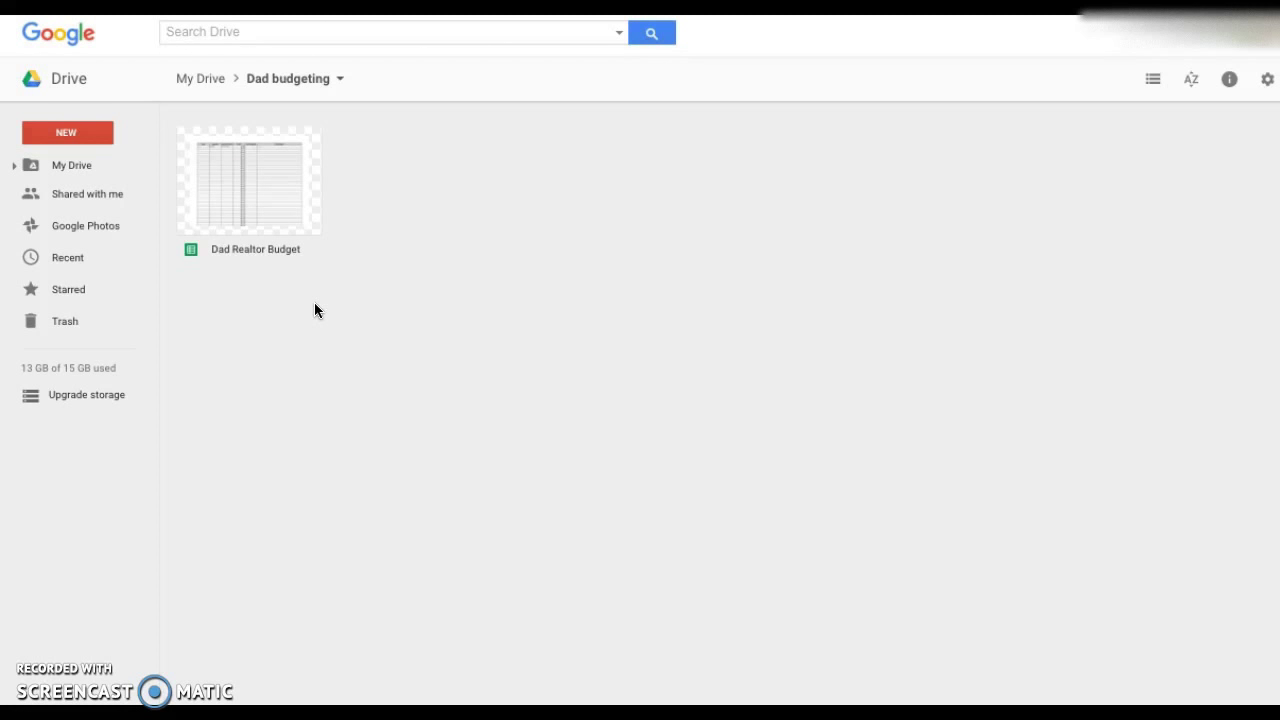
# Step: Open the NEW create menu inside the Dad budgeting folder in Google Drive
pyautogui.click(291, 153)
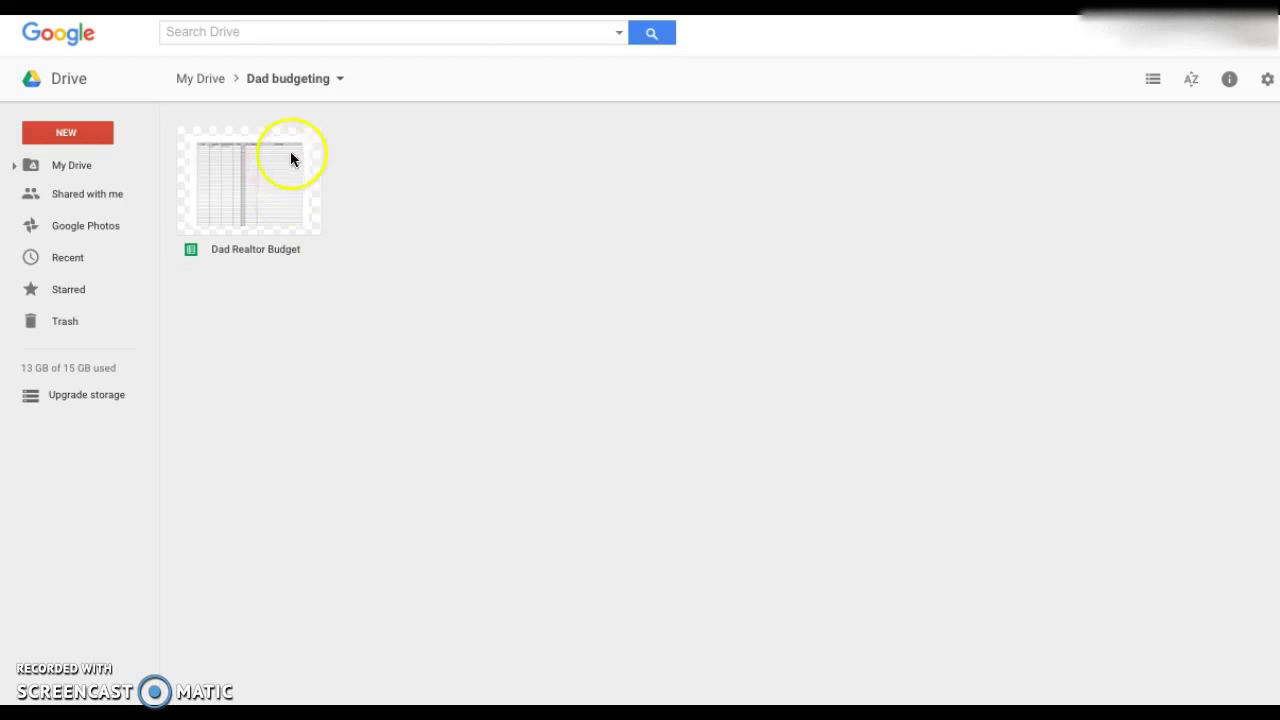
# Step: Create a new blank Google Sheets spreadsheet and rename it from 'Untitled spreadsheet' to Titles
pyautogui.click(88, 135)
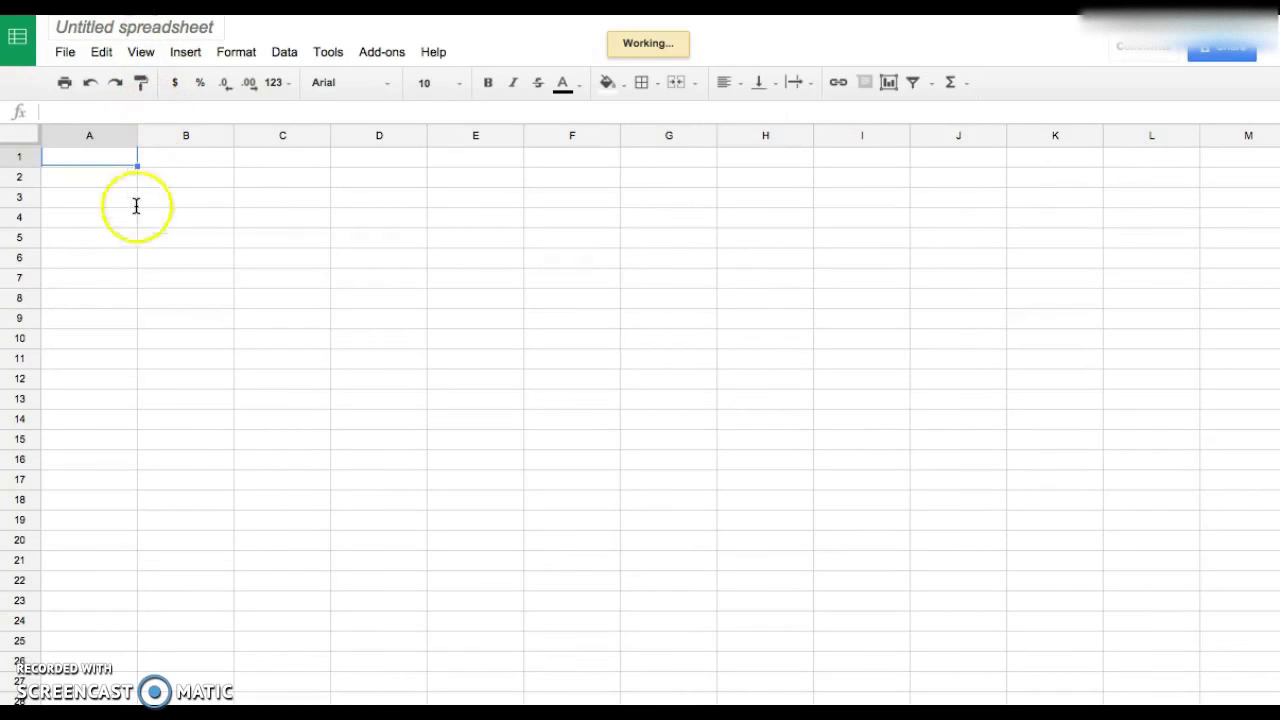
pyautogui.click(112, 28)
pyautogui.click(112, 28)
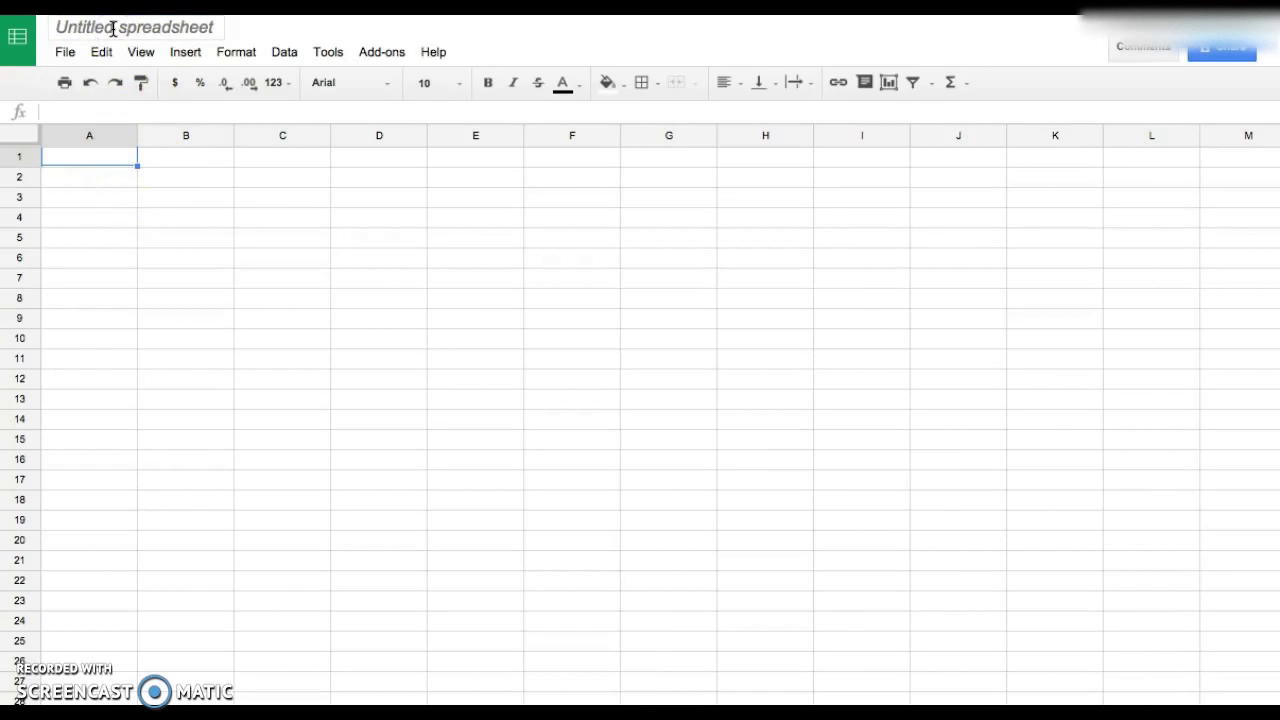
pyautogui.tripleClick(112, 28)
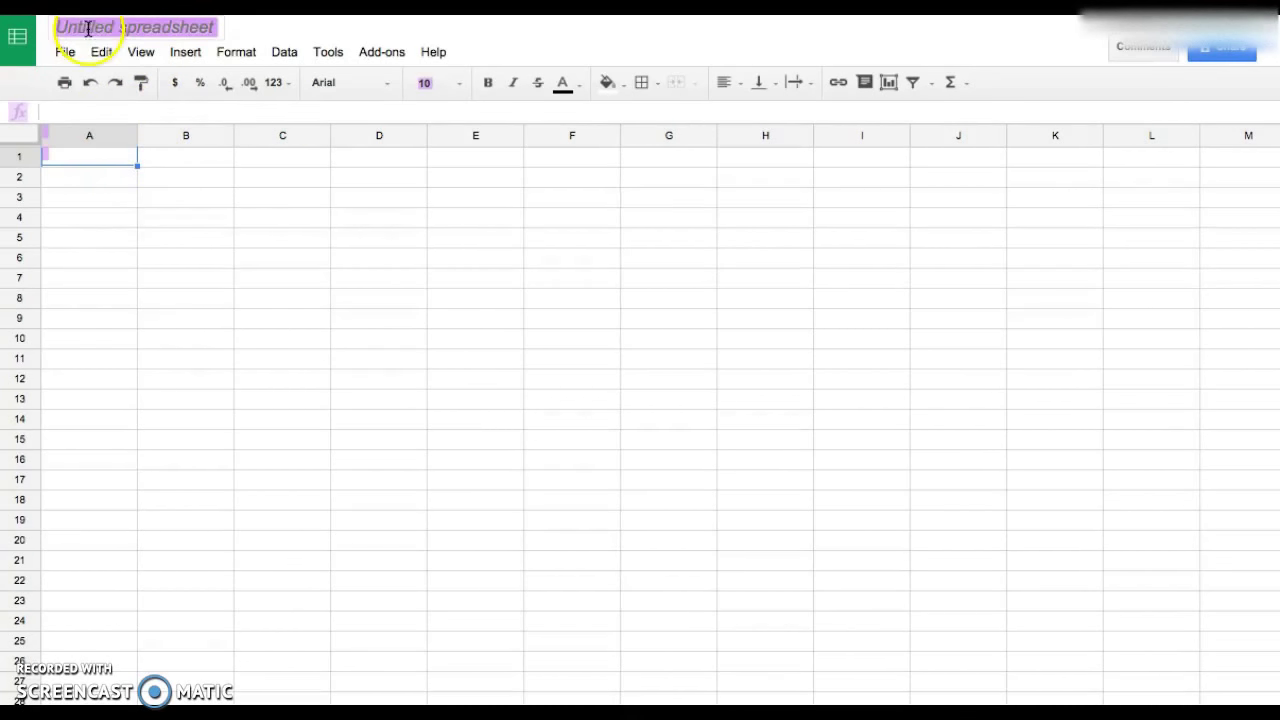
pyautogui.click(84, 27)
pyautogui.write('Titles')
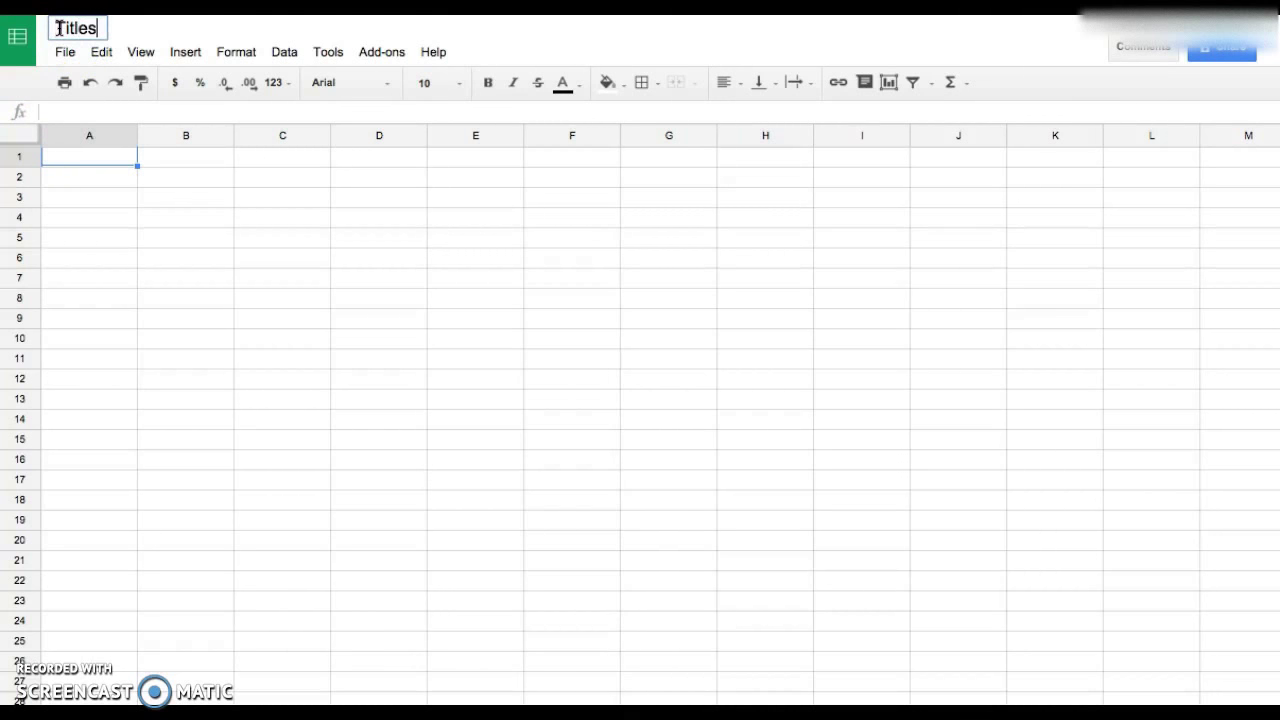
pyautogui.click(209, 297)
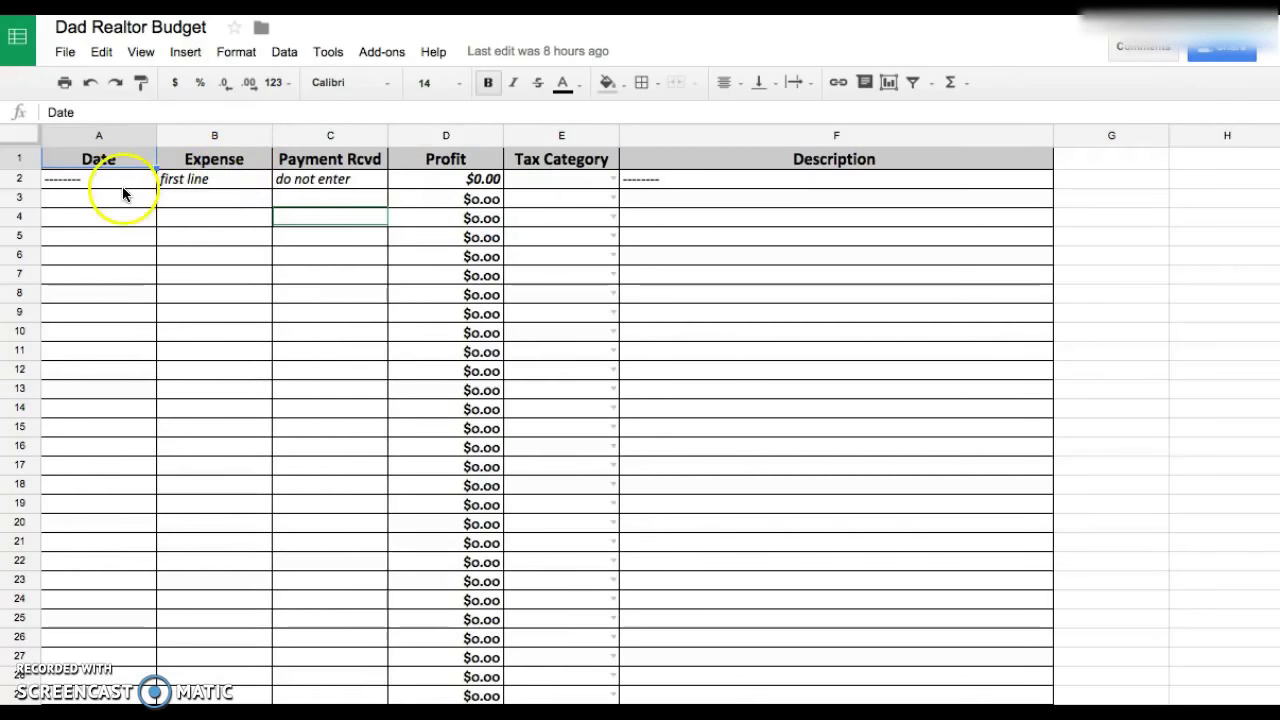
# Step: Copy the Date-through-Description header row from Dad Realtor Budget into A1 of Titles
pyautogui.moveTo(85, 158); pyautogui.dragTo(657, 157)
pyautogui.hotkey('ctrl', 'c')
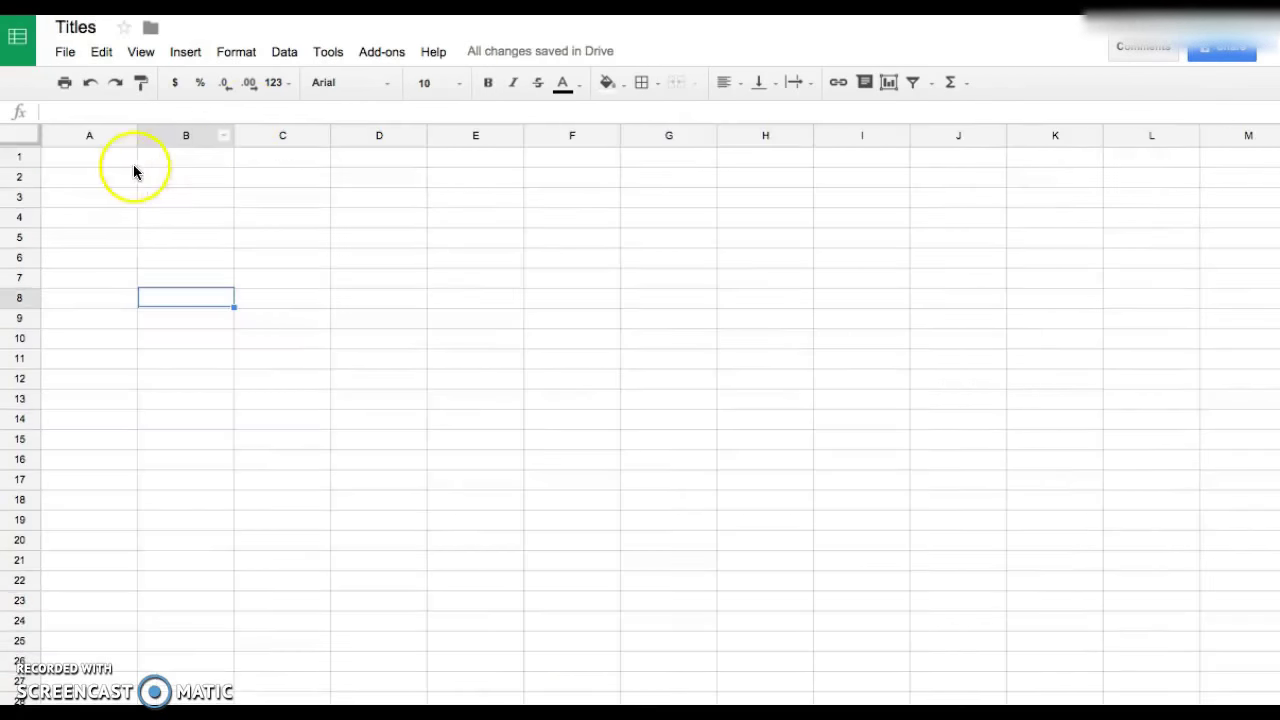
pyautogui.click(89, 161)
pyautogui.hotkey('ctrl', 'v')
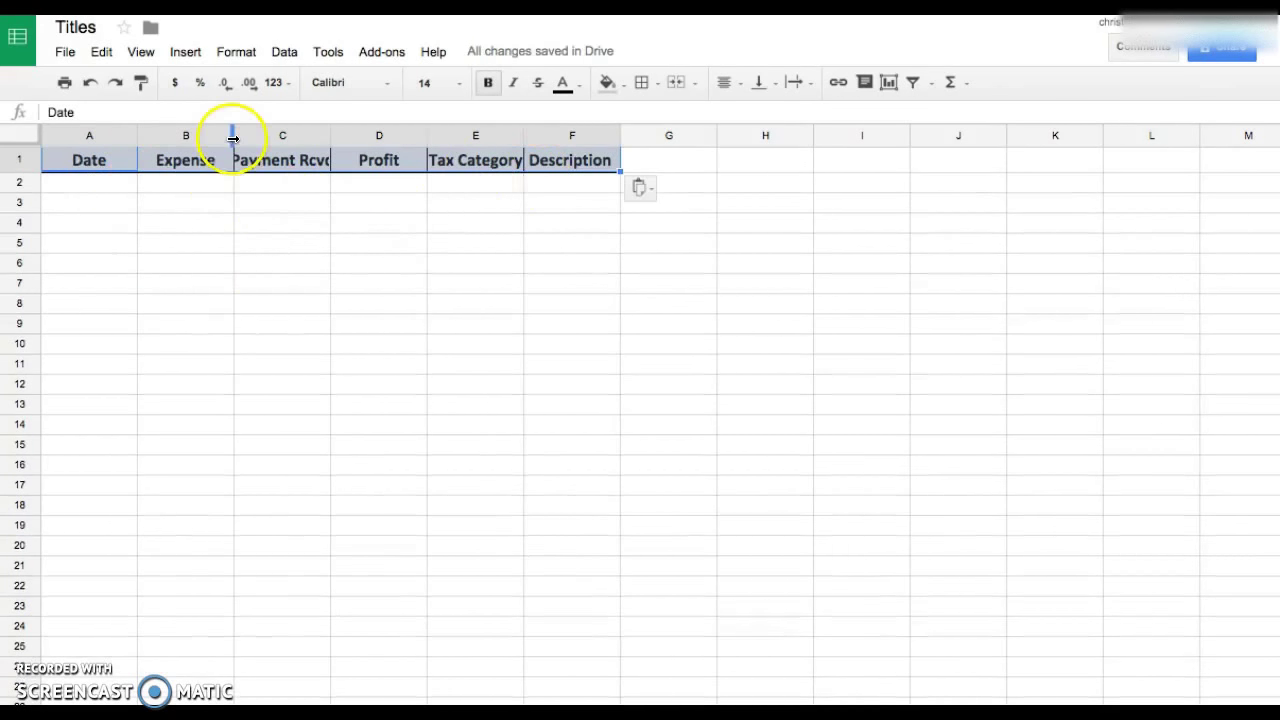
# Step: Widen columns B, C, E and F to fit Expense, Payment Rcvd, Tax Category and Description
pyautogui.moveTo(234, 134); pyautogui.dragTo(259, 134)
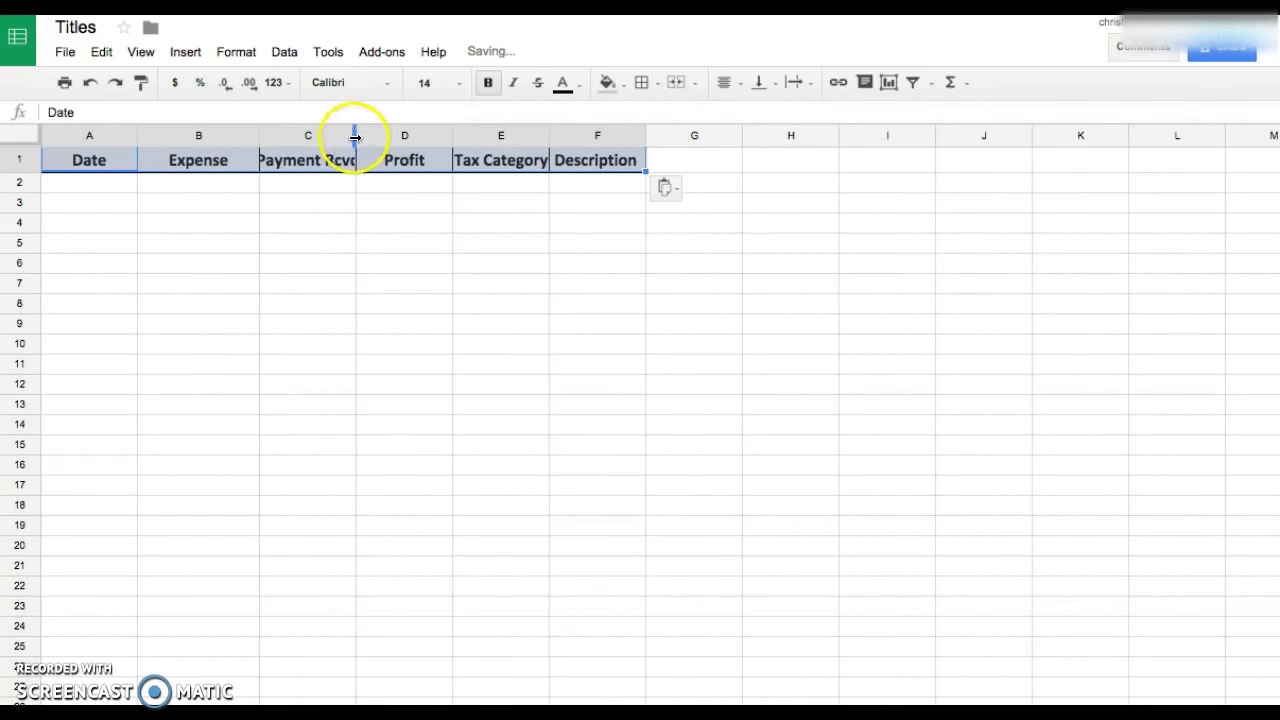
pyautogui.moveTo(356, 134); pyautogui.dragTo(374, 134)
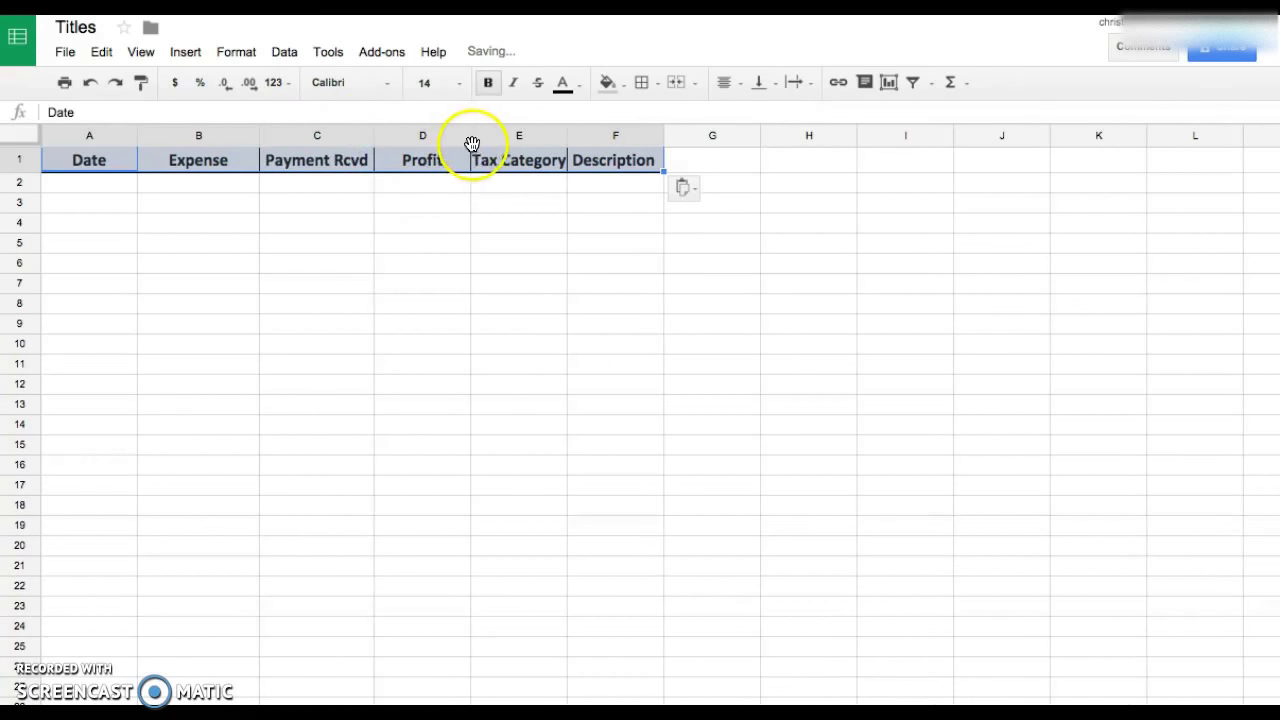
pyautogui.moveTo(568, 134); pyautogui.dragTo(576, 134)
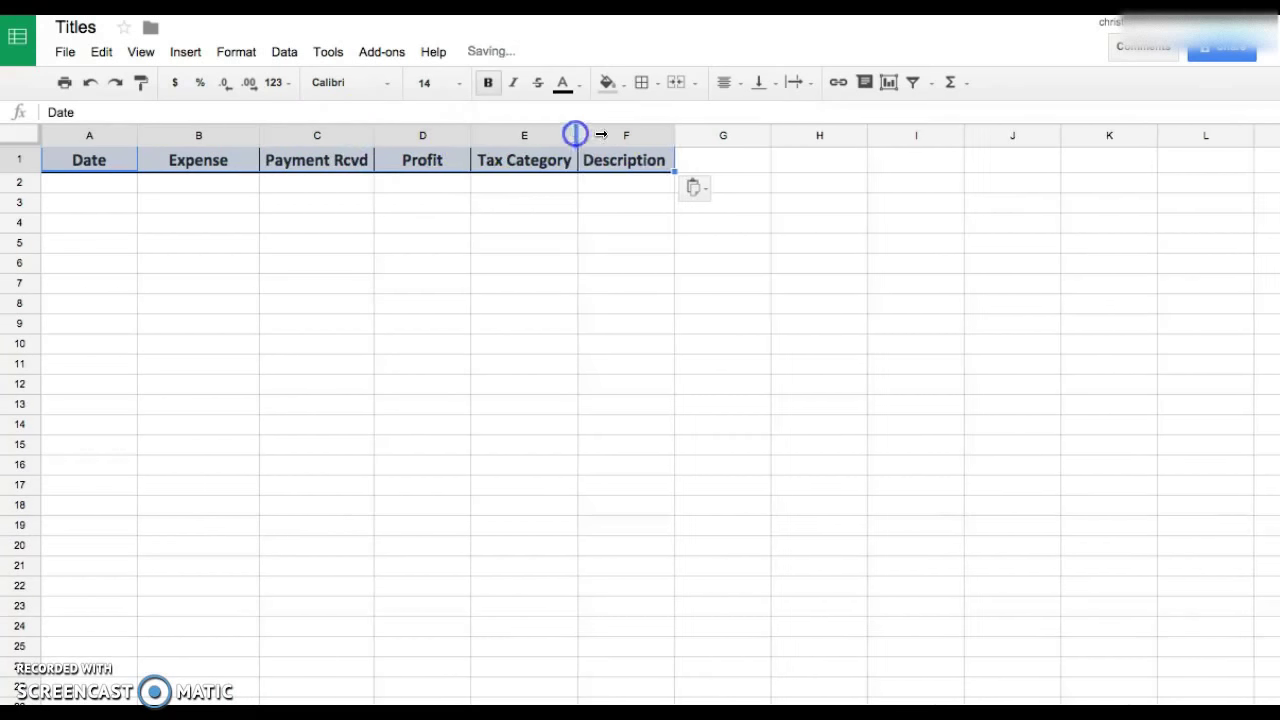
pyautogui.moveTo(674, 134); pyautogui.dragTo(960, 134)
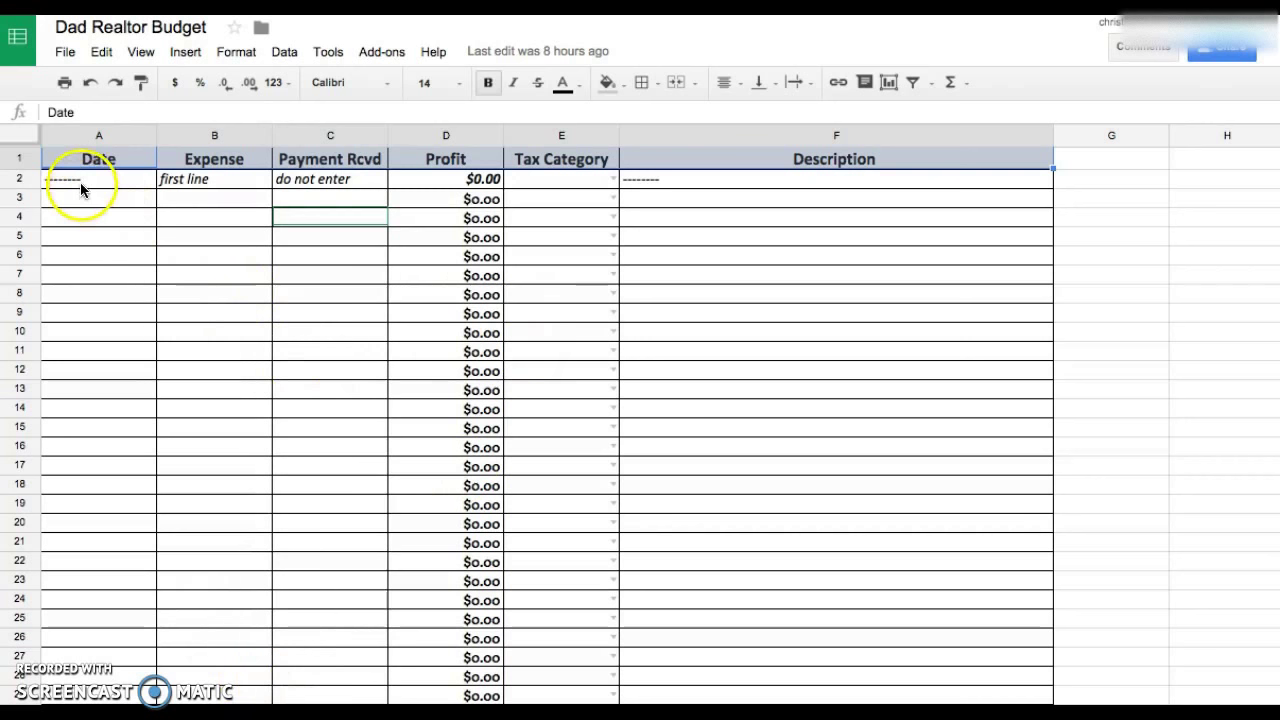
# Step: Paste the budget sheet's placeholder row A2:F2 into row 2 of Titles
pyautogui.moveTo(82, 184); pyautogui.dragTo(642, 186)
pyautogui.hotkey('ctrl', 'c')
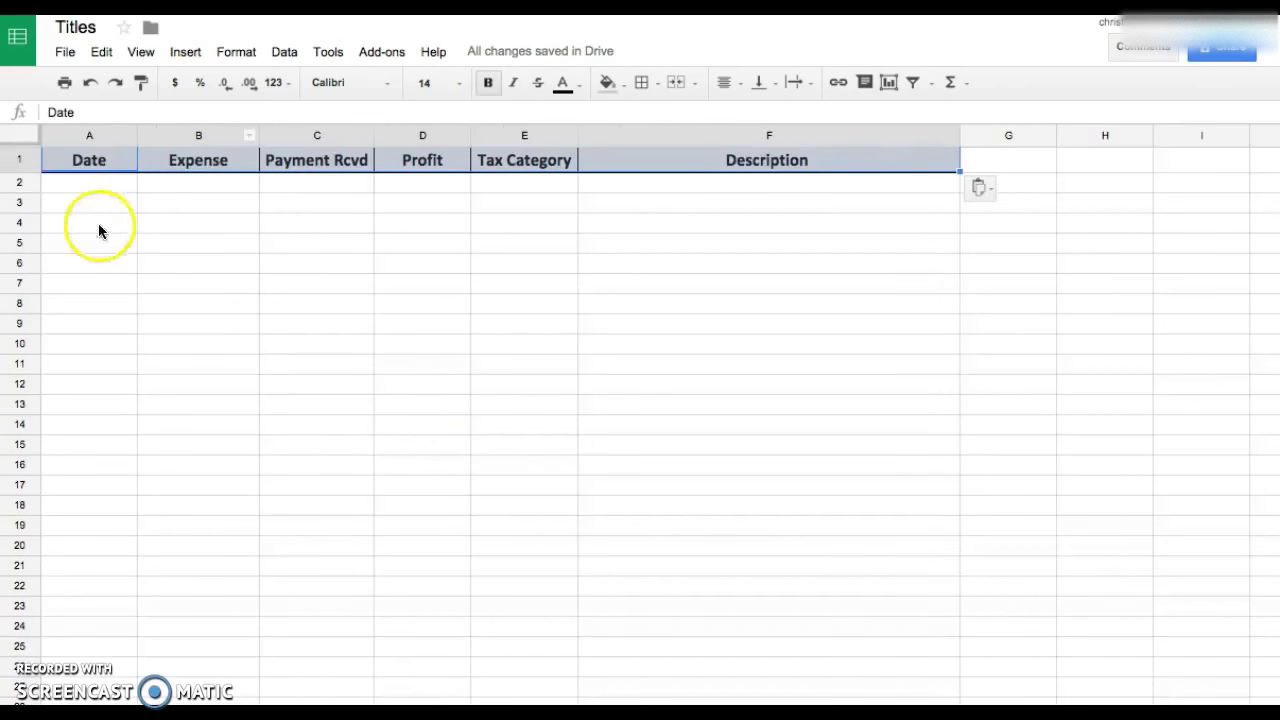
pyautogui.click(75, 185)
pyautogui.hotkey('ctrl', 'v')
pyautogui.click(200, 243)
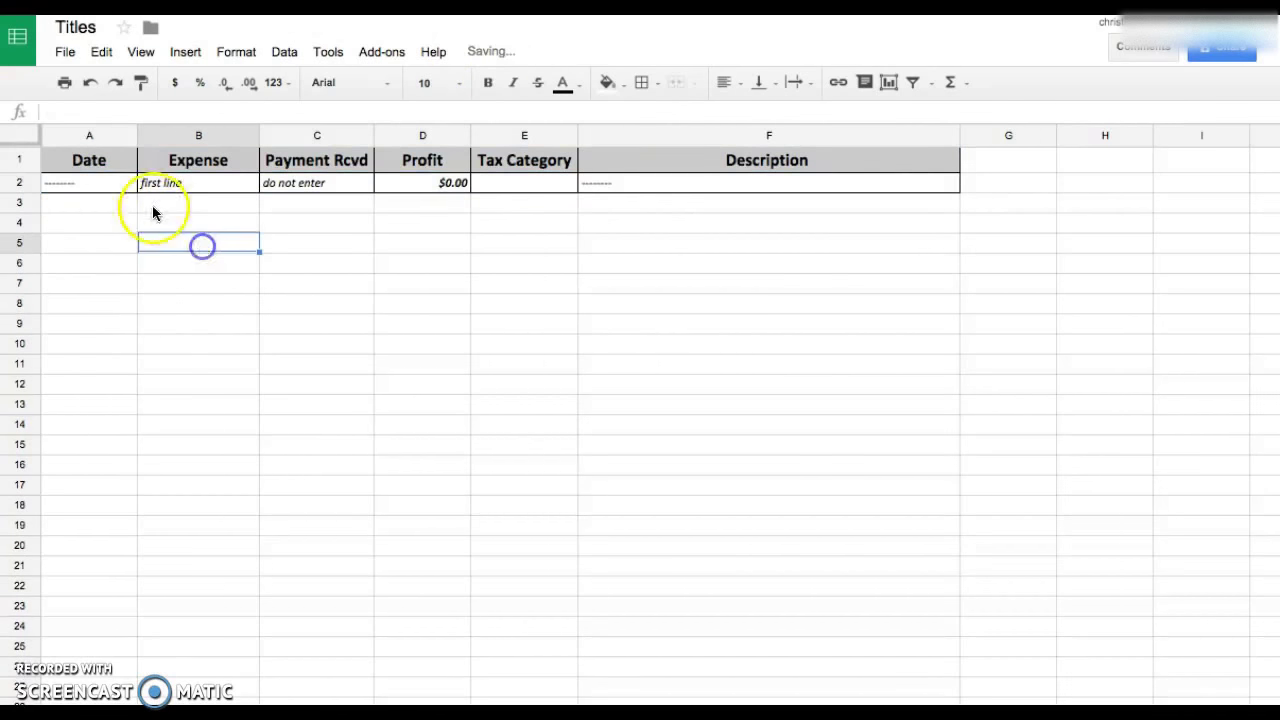
# Step: Copy the =D2-B3+C3 running-profit formula into D3 of Titles
pyautogui.click(430, 184)
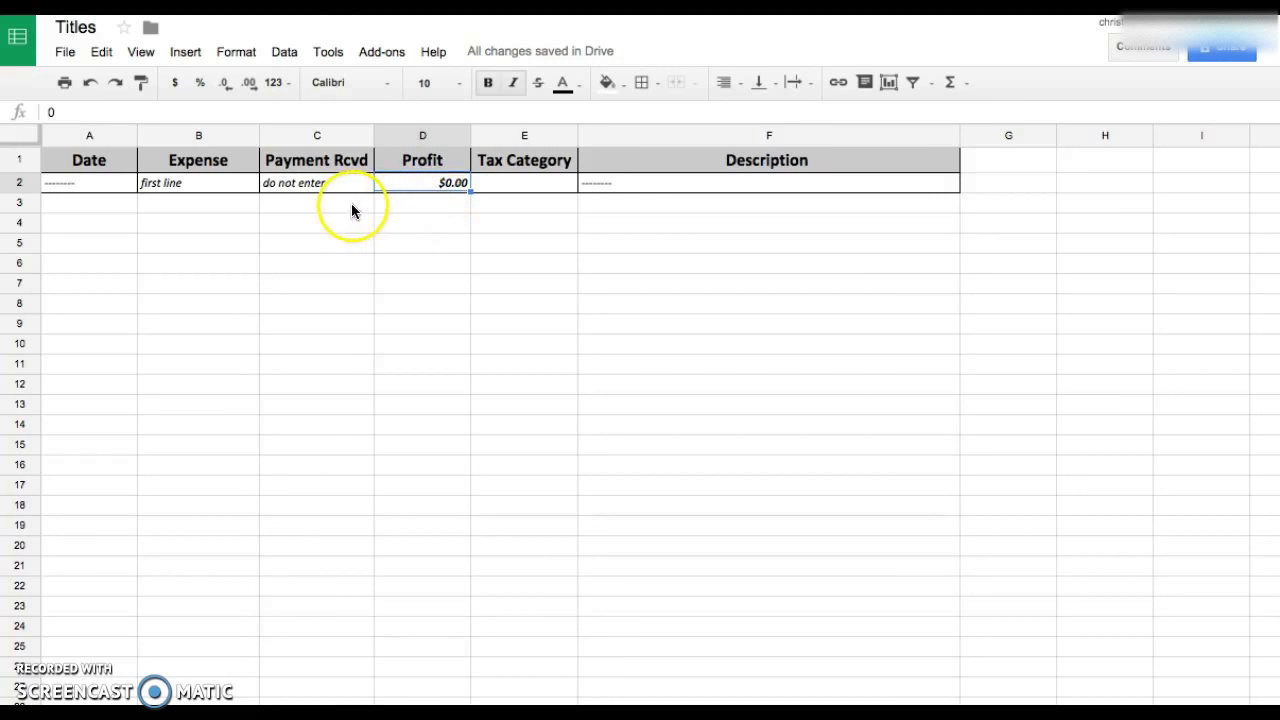
pyautogui.click(151, 218)
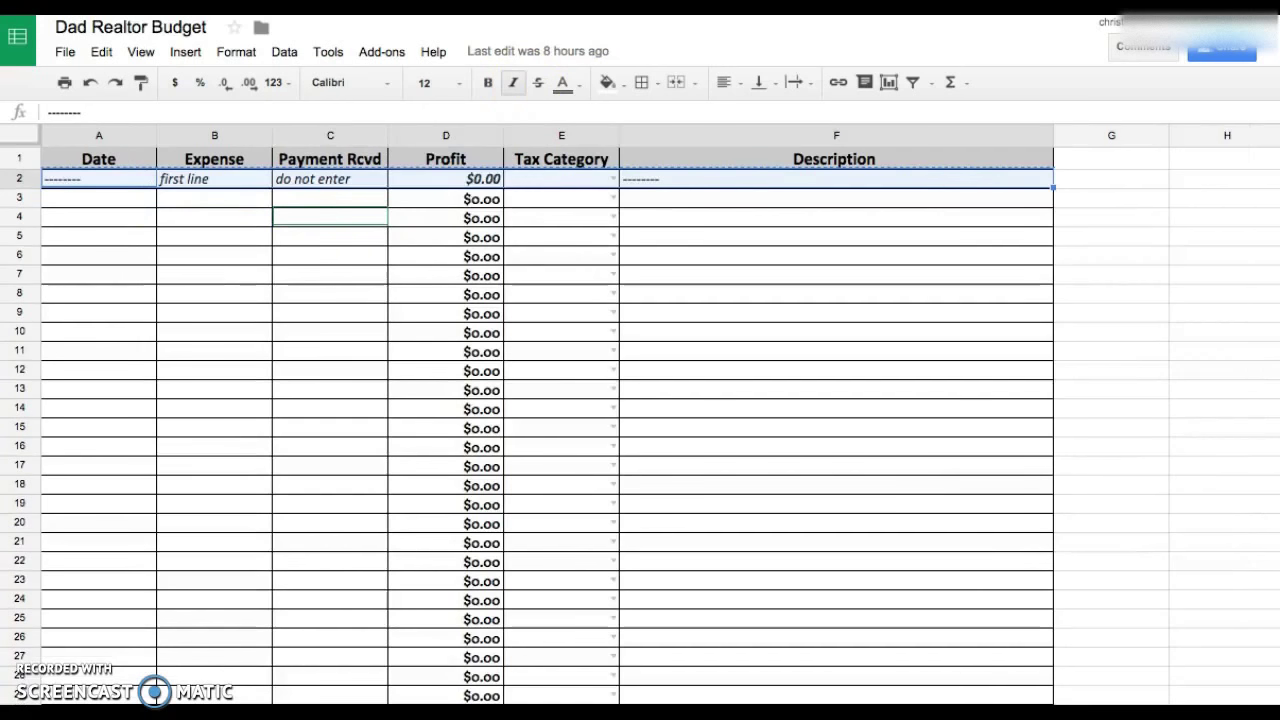
pyautogui.click(455, 198)
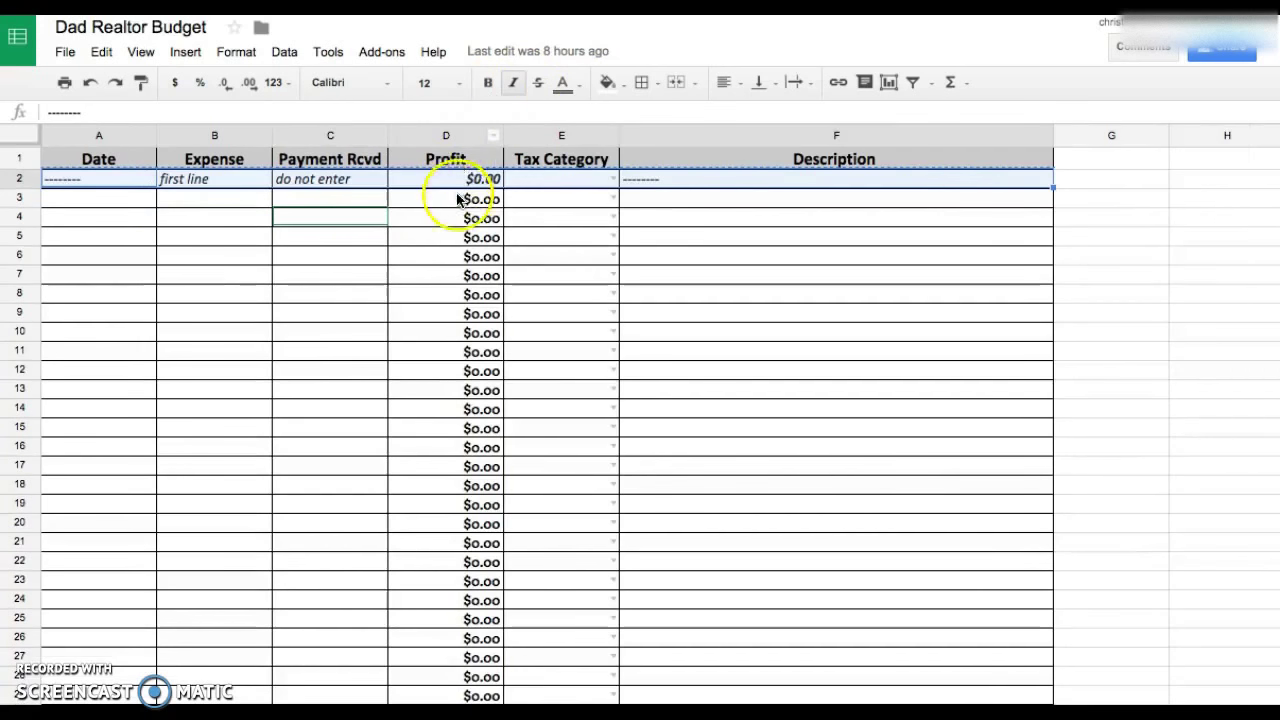
pyautogui.click(175, 113)
pyautogui.moveTo(108, 113); pyautogui.dragTo(45, 113)
pyautogui.hotkey('ctrl', 'c')
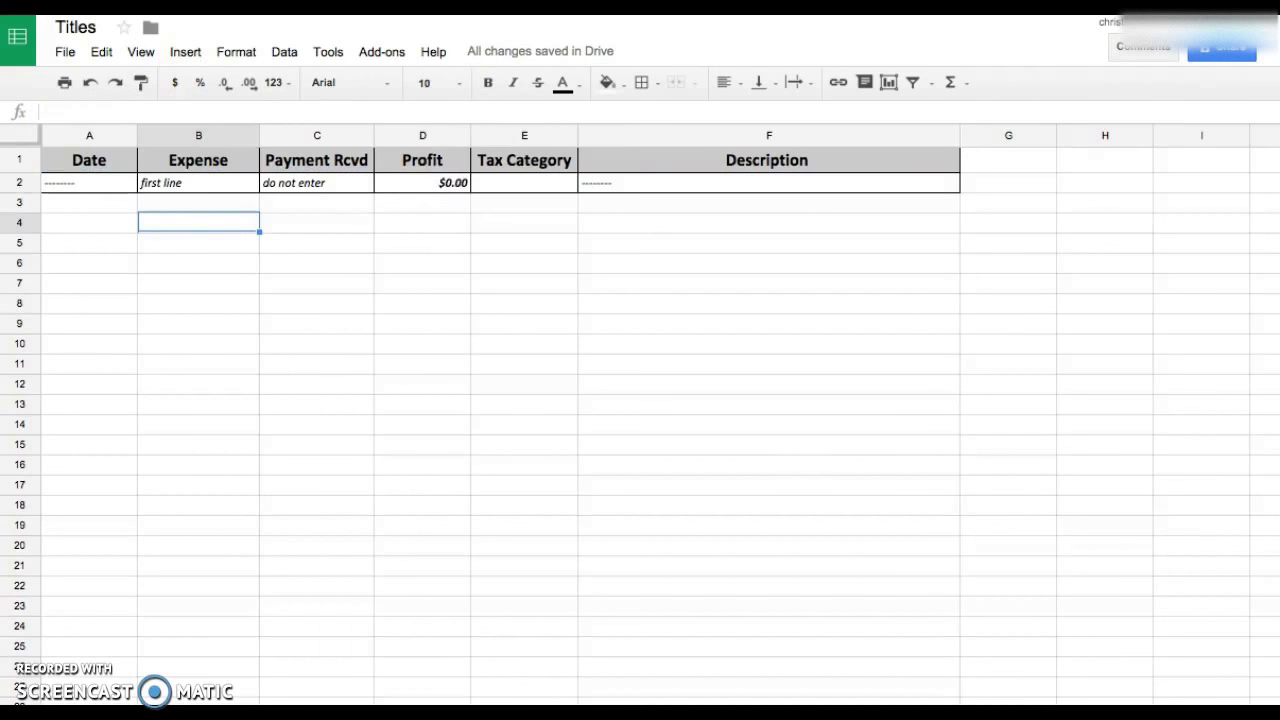
pyautogui.click(432, 204)
pyautogui.hotkey('ctrl', 'v')
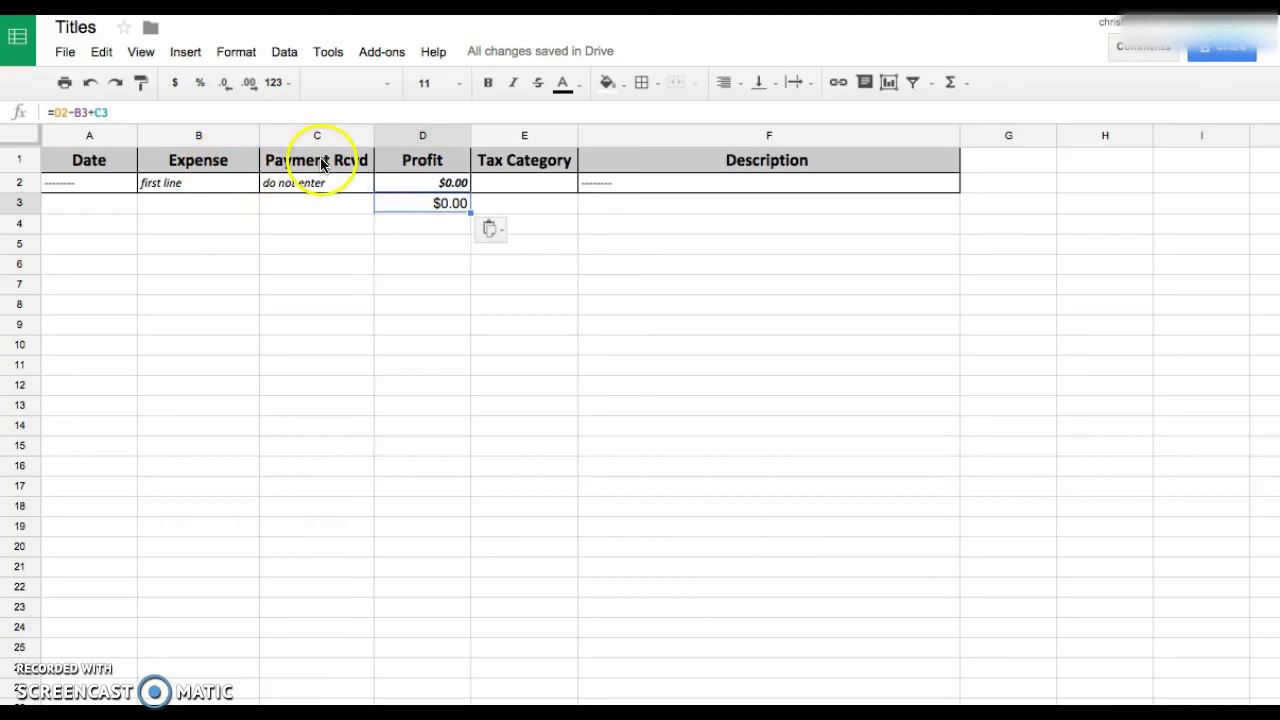
pyautogui.click(415, 260)
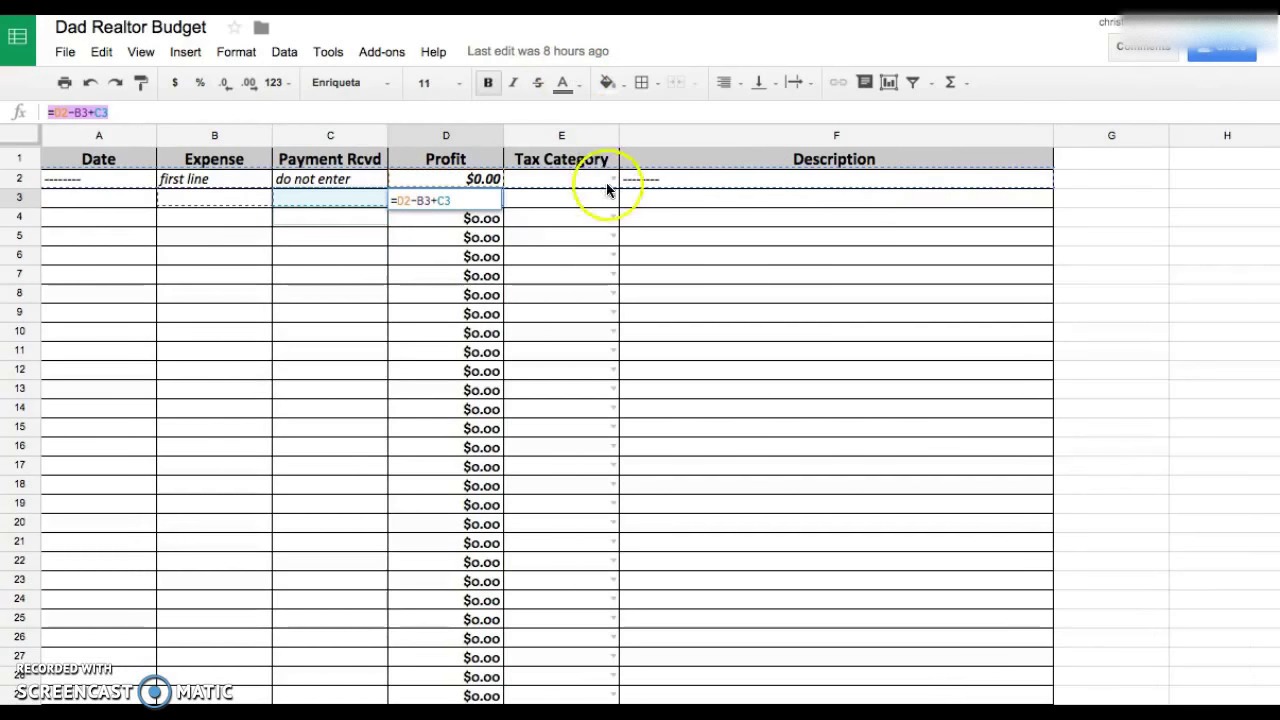
# Step: Paste the Name and Turbo Tax Name category list into a new sheet
pyautogui.click(603, 233)
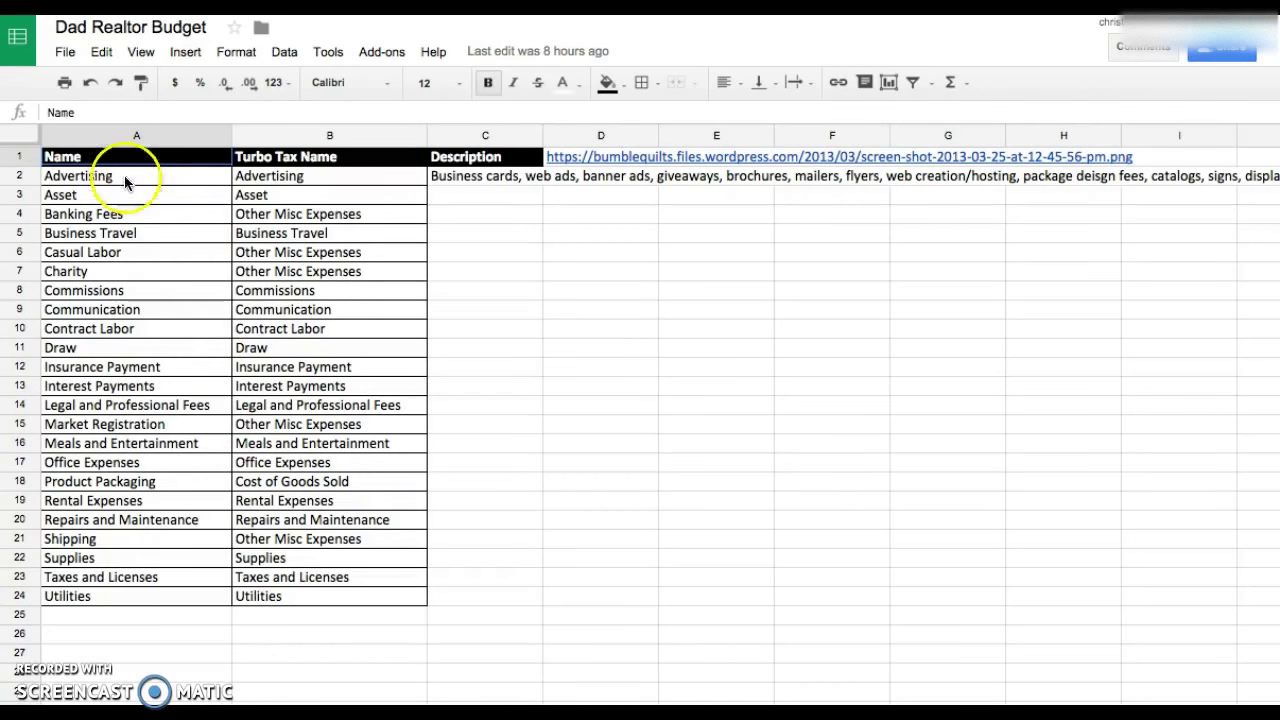
pyautogui.moveTo(114, 160); pyautogui.dragTo(370, 605)
pyautogui.hotkey('ctrl', 'c')
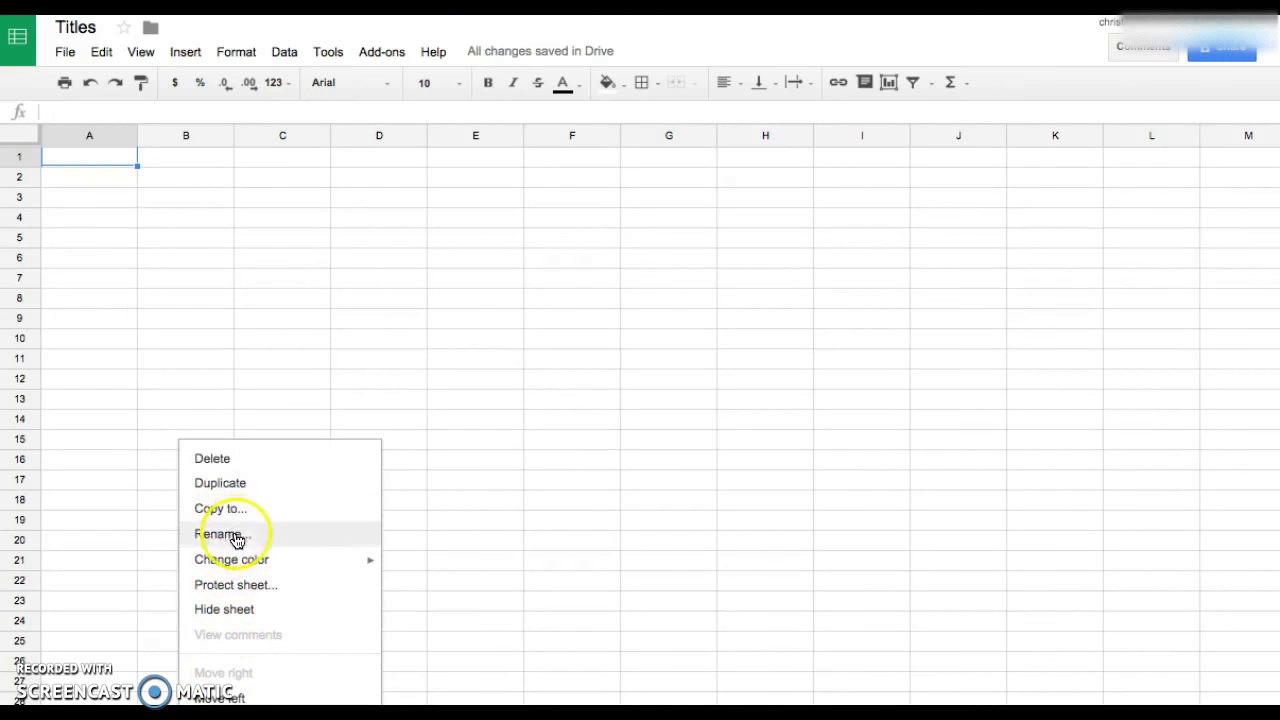
pyautogui.click(235, 536)
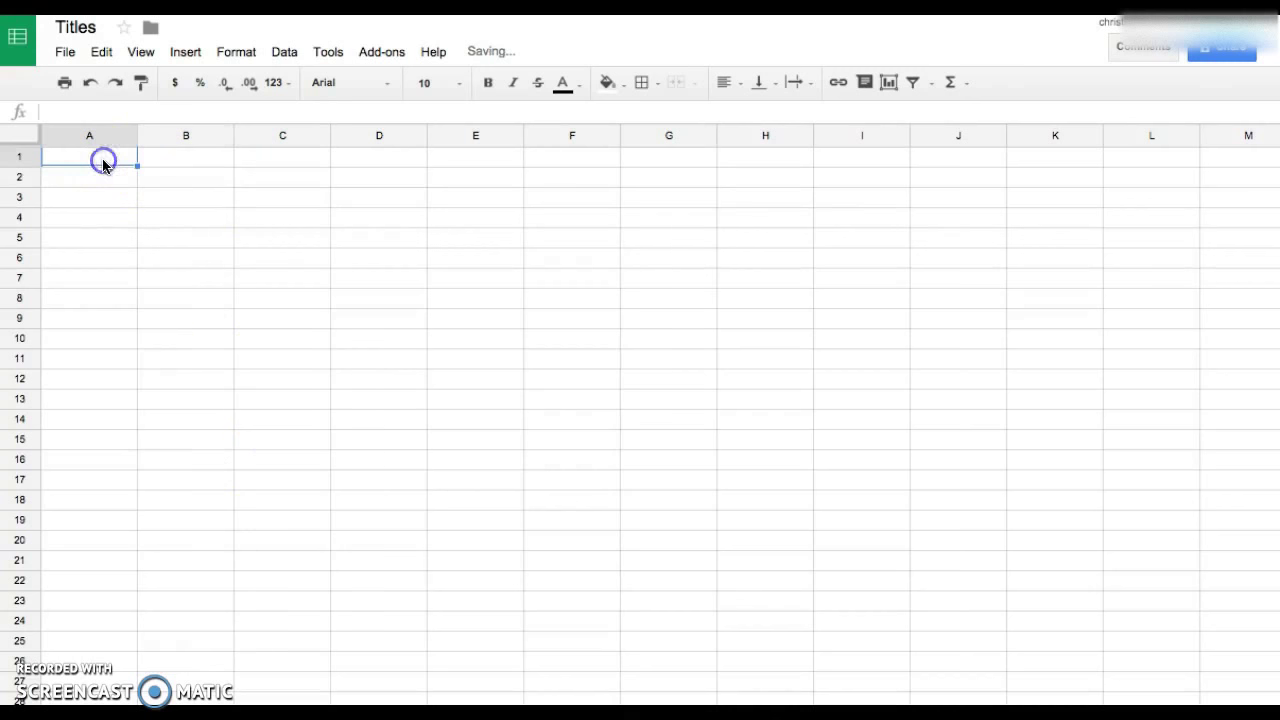
pyautogui.hotkey('ctrl', 'v')
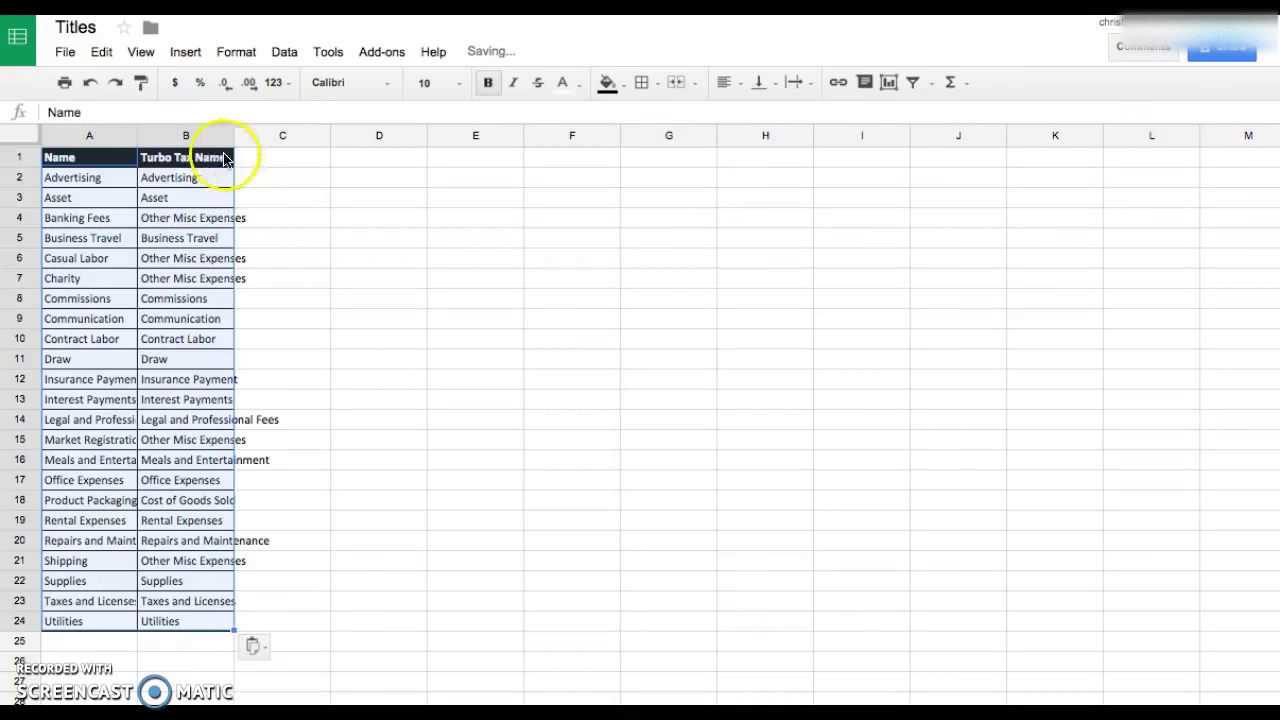
# Step: Widen columns A and B to fit the category names, then return to the expense sheet
pyautogui.moveTo(233, 136); pyautogui.dragTo(348, 137)
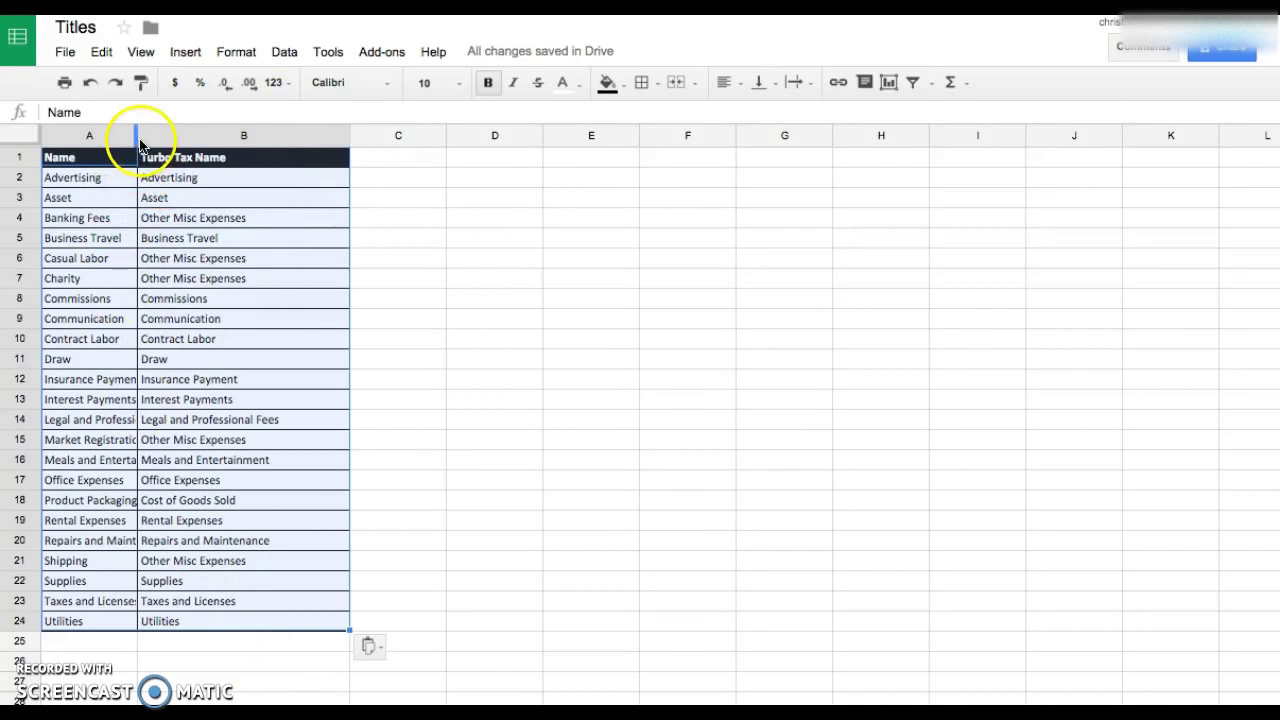
pyautogui.moveTo(137, 135); pyautogui.dragTo(221, 136)
pyautogui.click(226, 396)
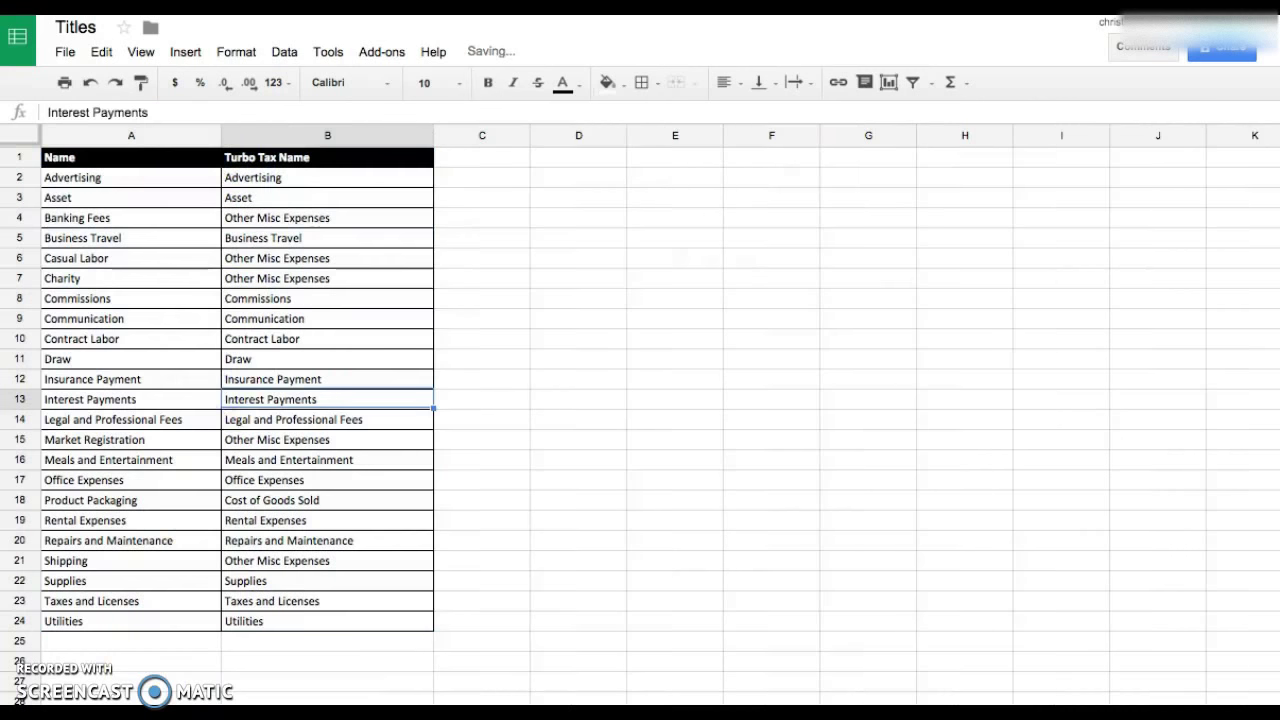
pyautogui.click(150, 710)
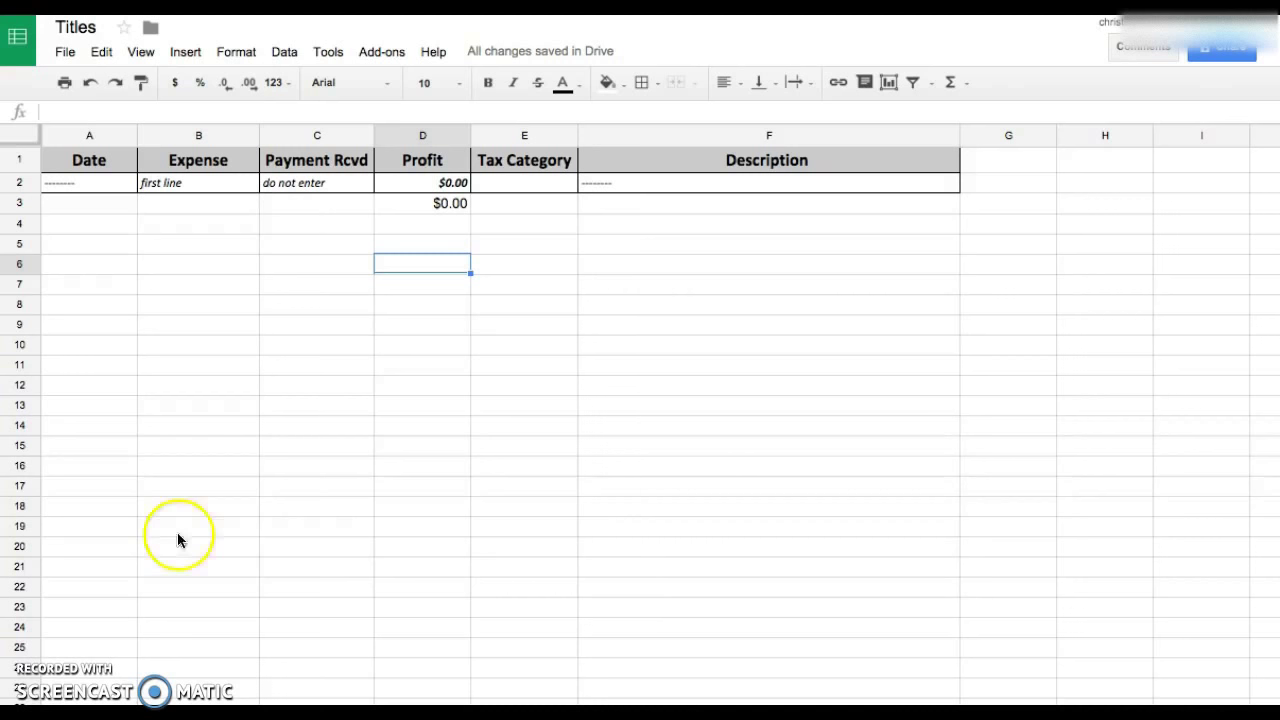
# Step: Select the Tax Category cells in column E from row 2 downward
pyautogui.click(283, 407)
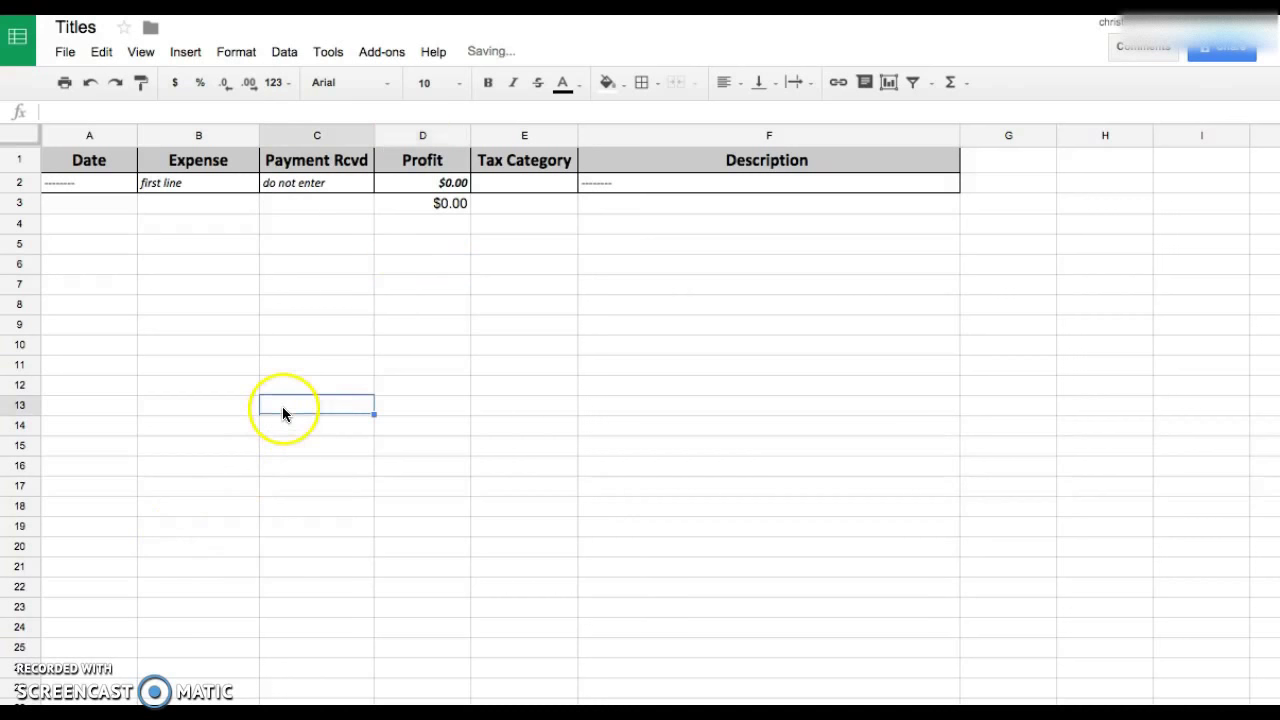
pyautogui.click(524, 244)
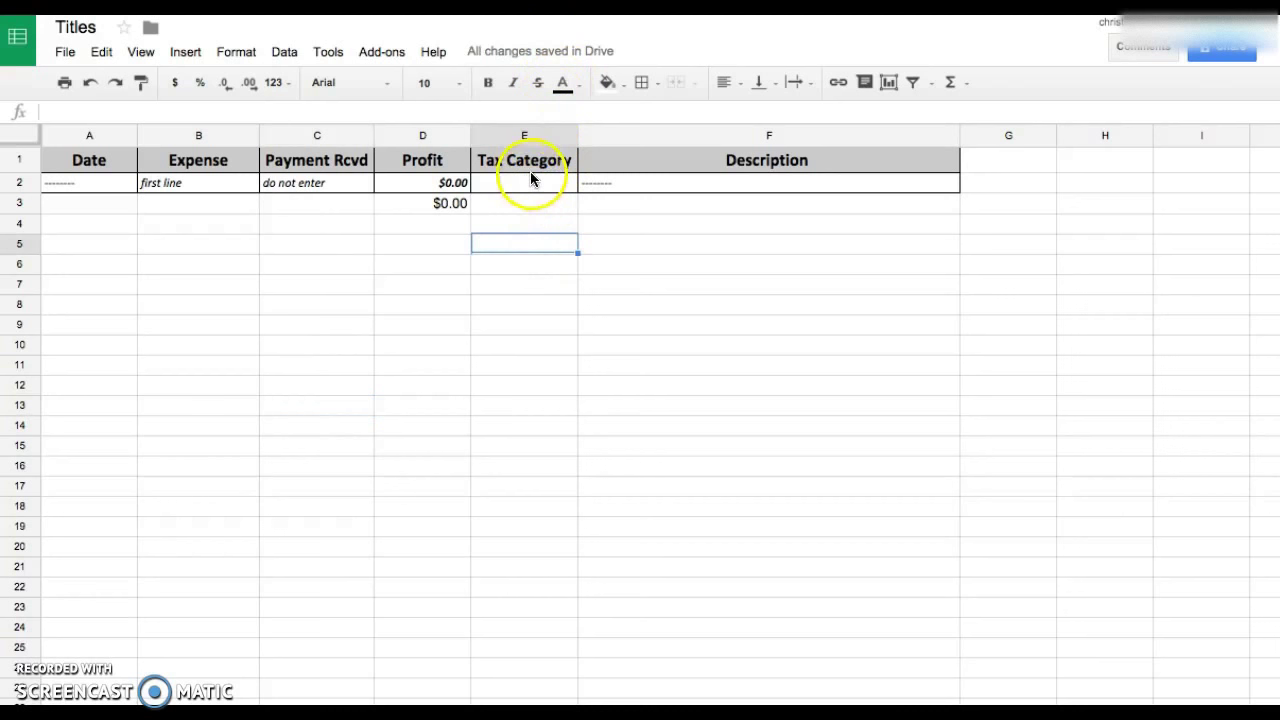
pyautogui.moveTo(525, 183); pyautogui.dragTo(514, 696)
pyautogui.scroll(10, 512, 518)
pyautogui.scroll(6, 512, 520)
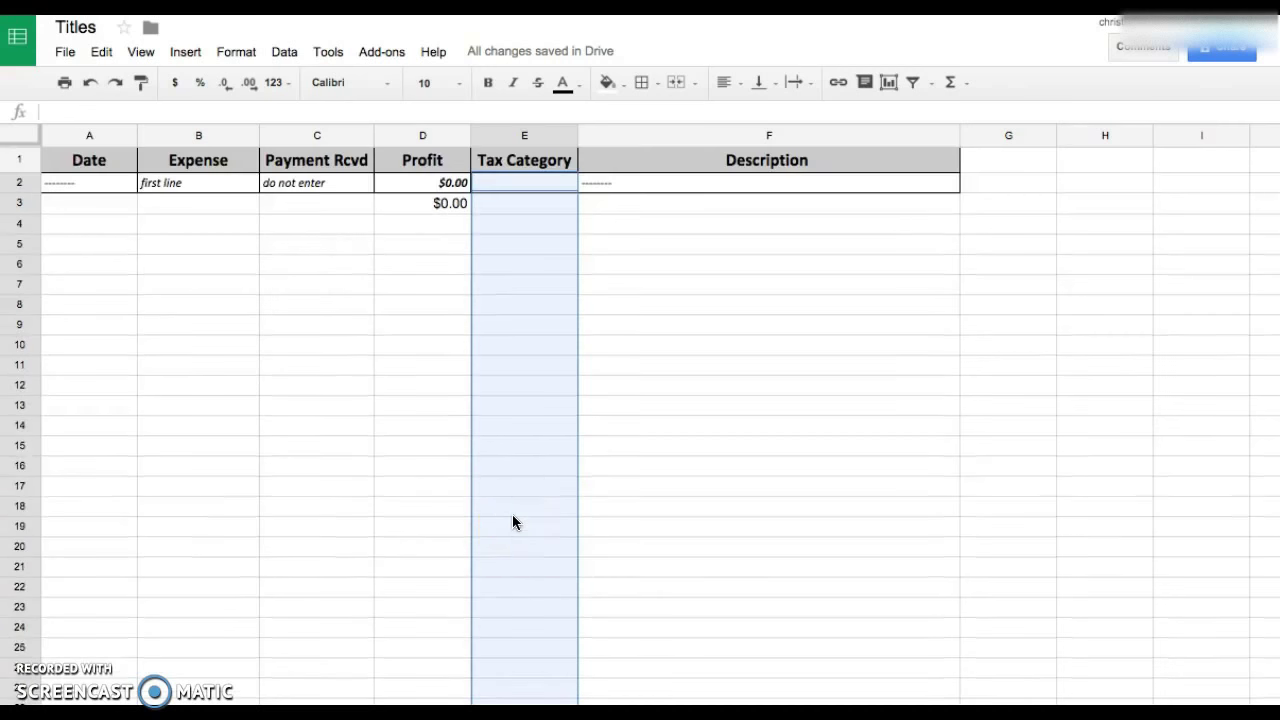
# Step: Add a dropdown validation rule listing values from 'Tax Categories'!A2:A24
pyautogui.click(287, 54)
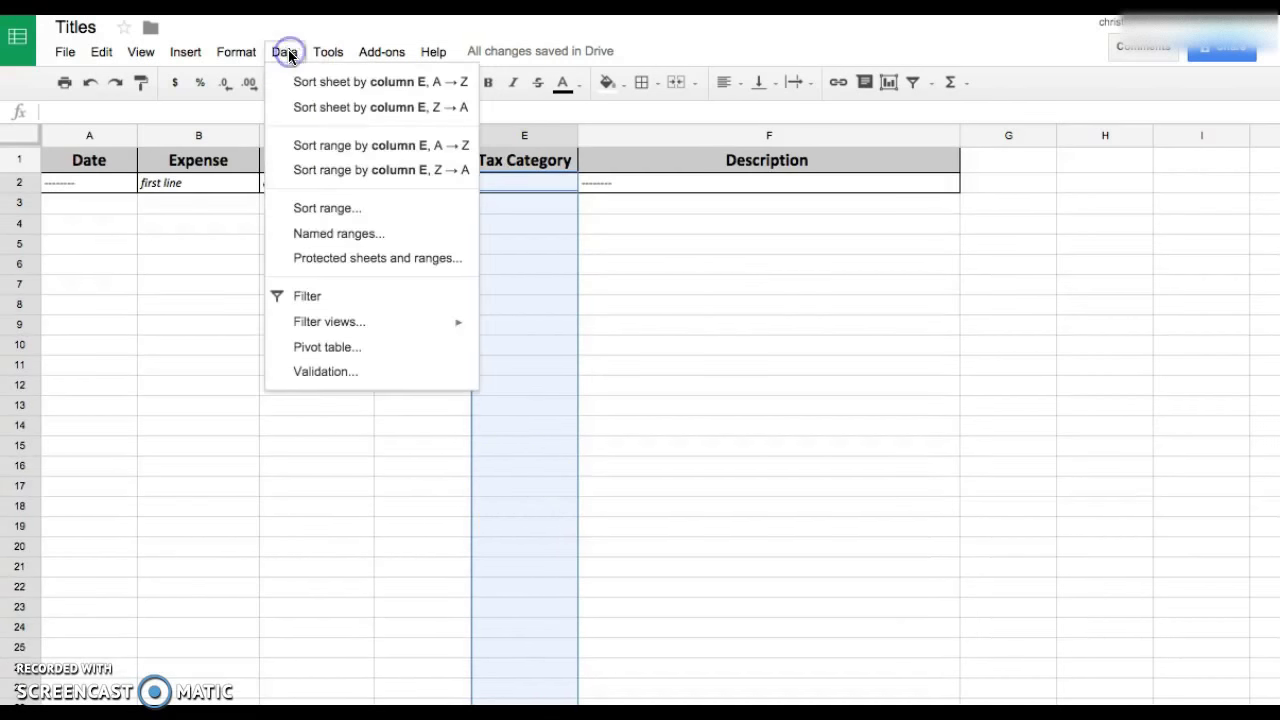
pyautogui.click(335, 381)
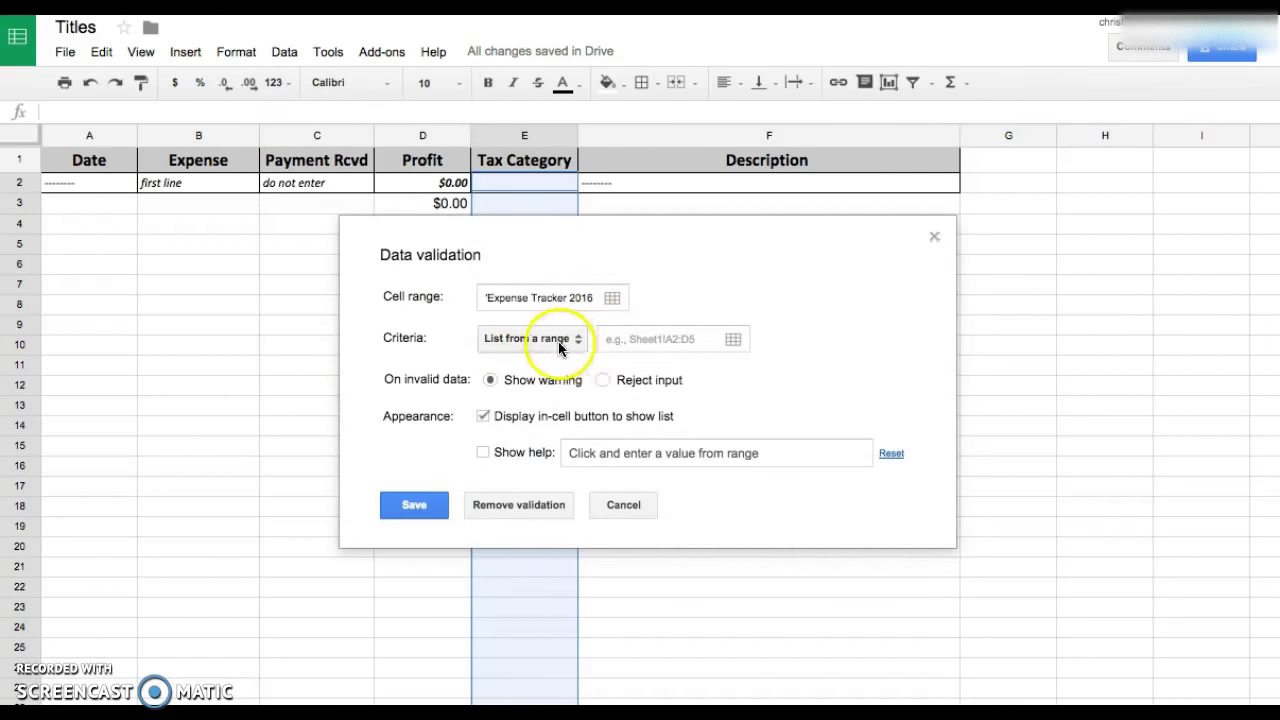
pyautogui.click(733, 341)
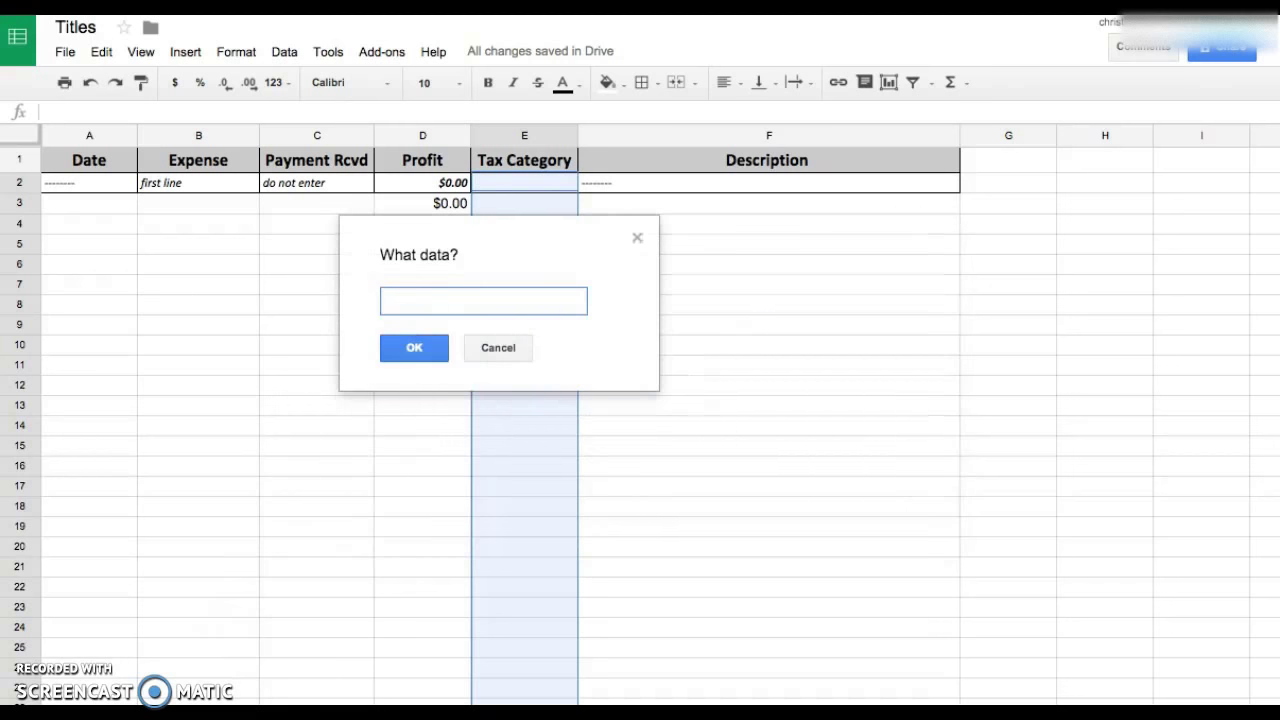
pyautogui.hotkey('ctrl', 'shift', 'pagedown')
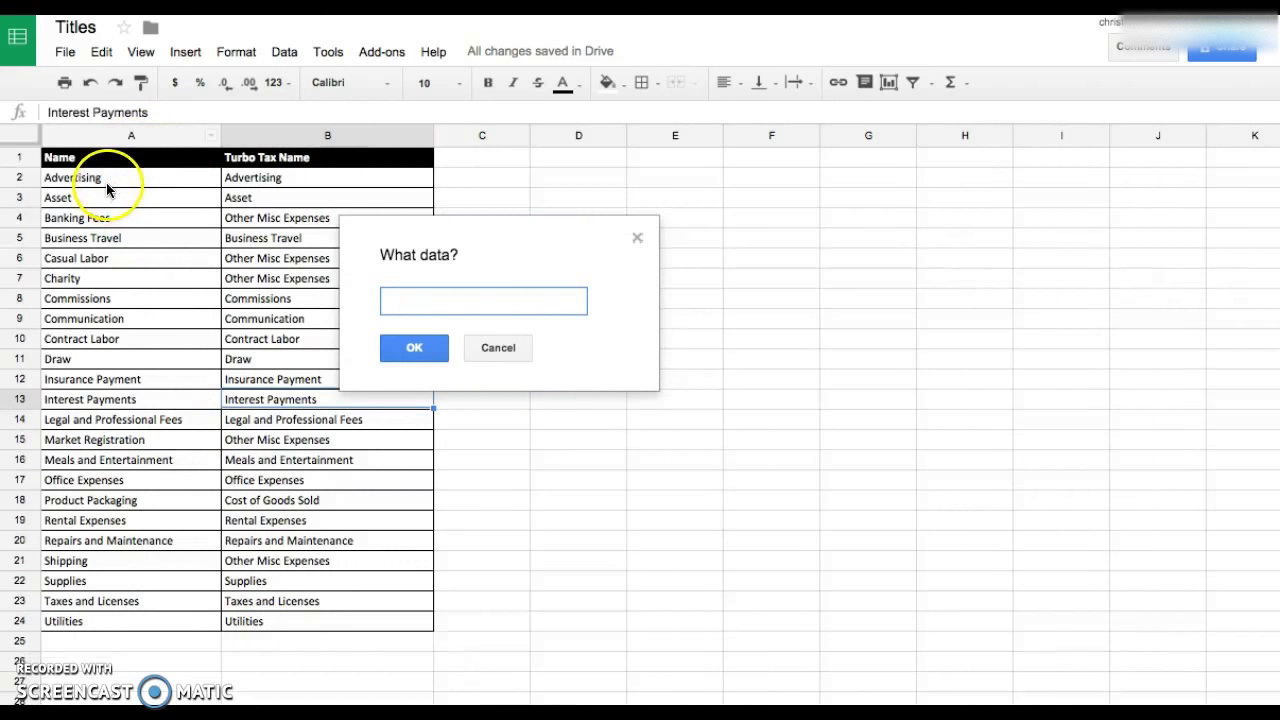
pyautogui.moveTo(106, 186); pyautogui.dragTo(120, 630)
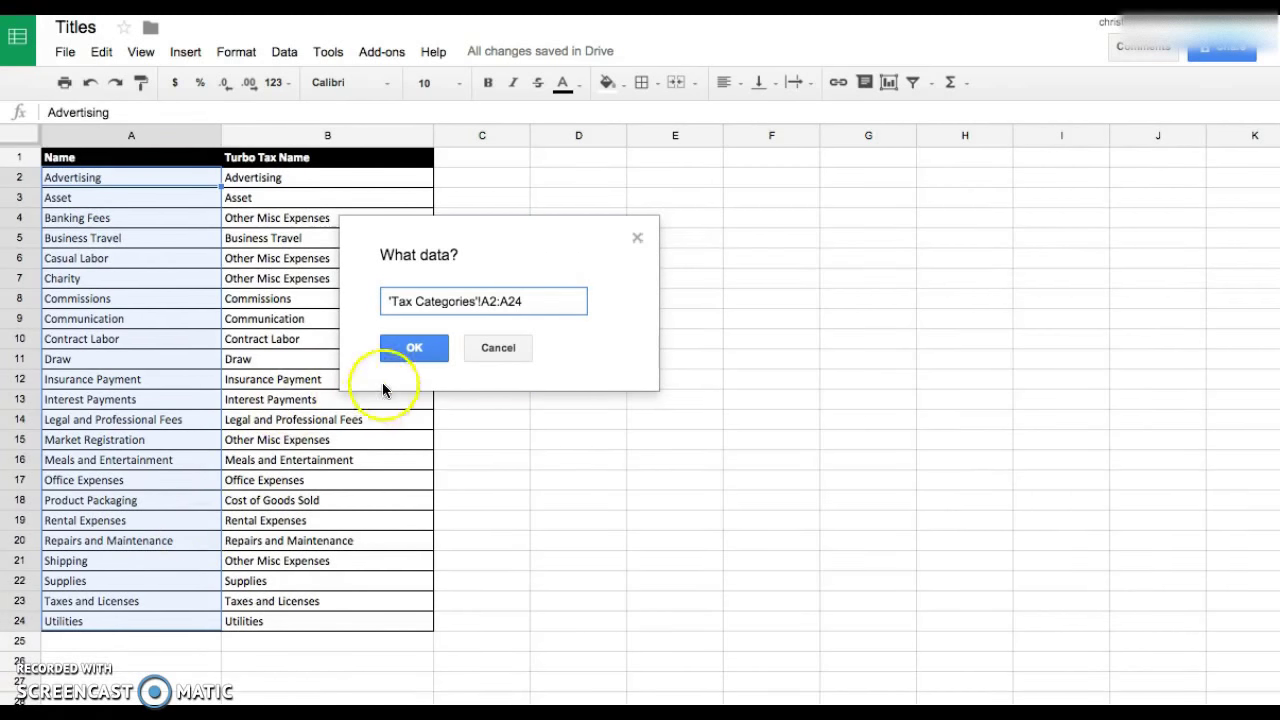
pyautogui.click(413, 350)
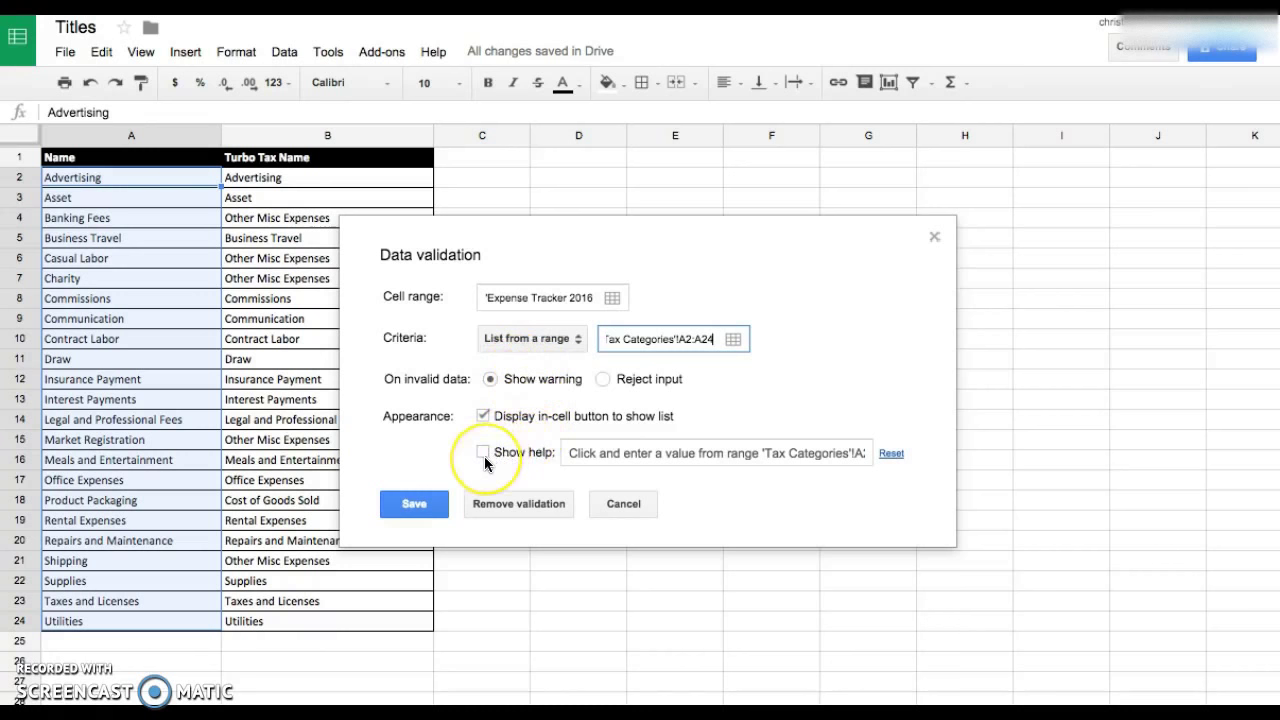
pyautogui.click(410, 511)
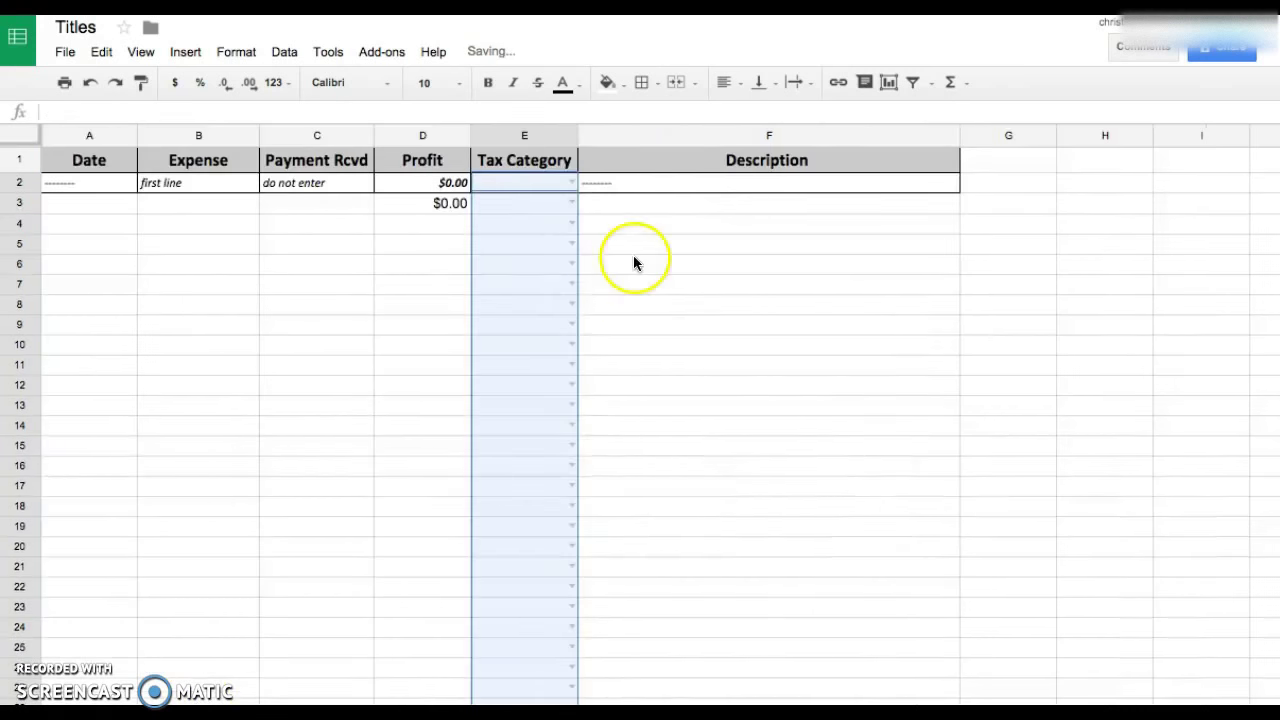
# Step: Test the E2 dropdown by choosing Supplies, then undo the test entry
pyautogui.click(571, 182)
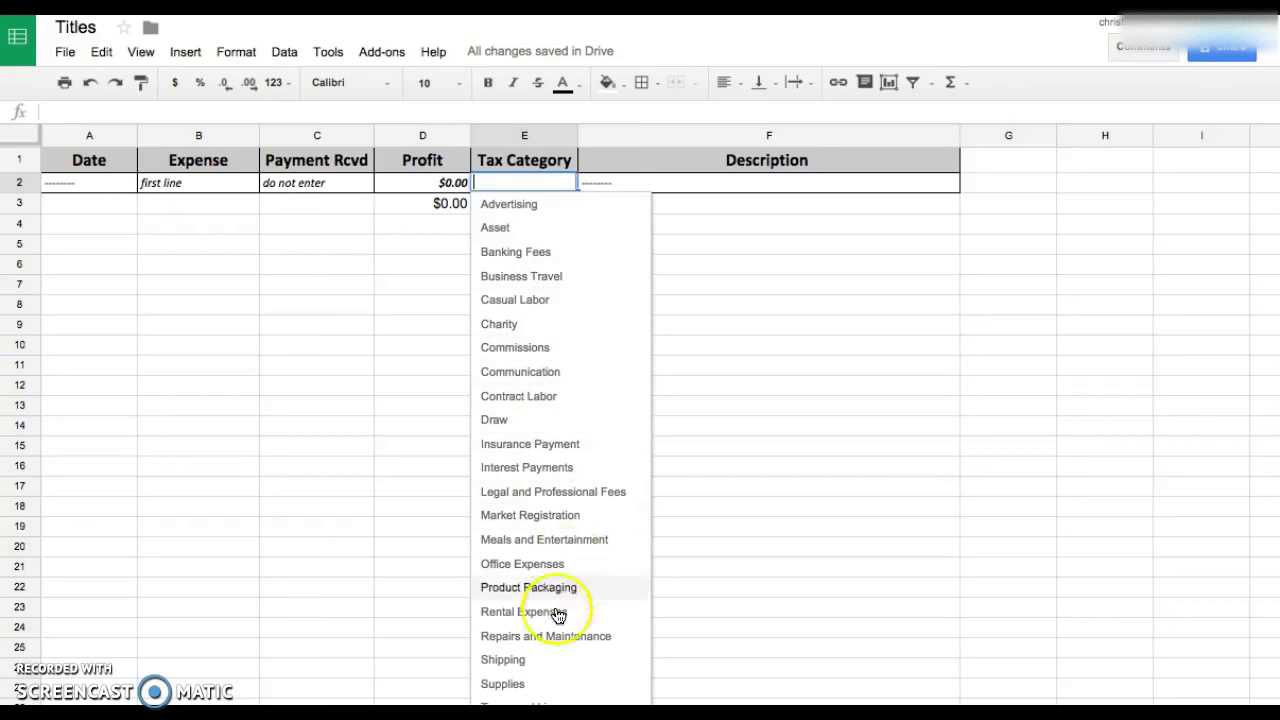
pyautogui.click(538, 683)
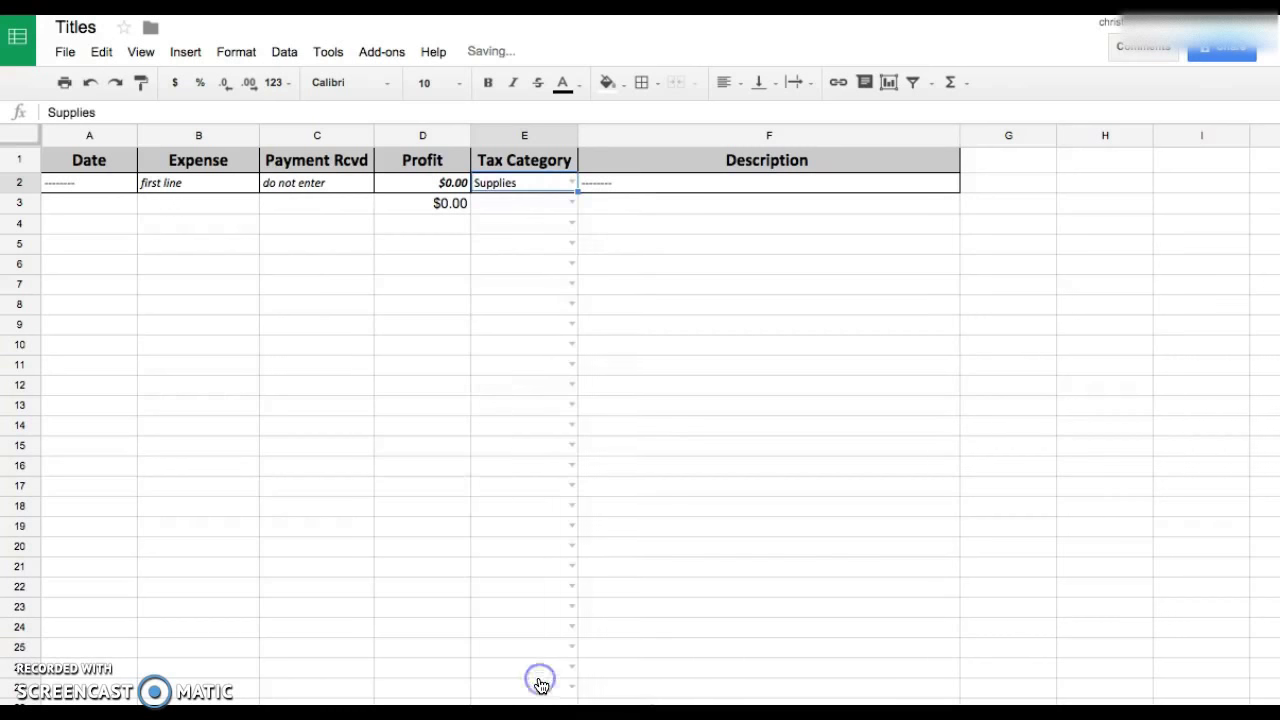
pyautogui.click(571, 184)
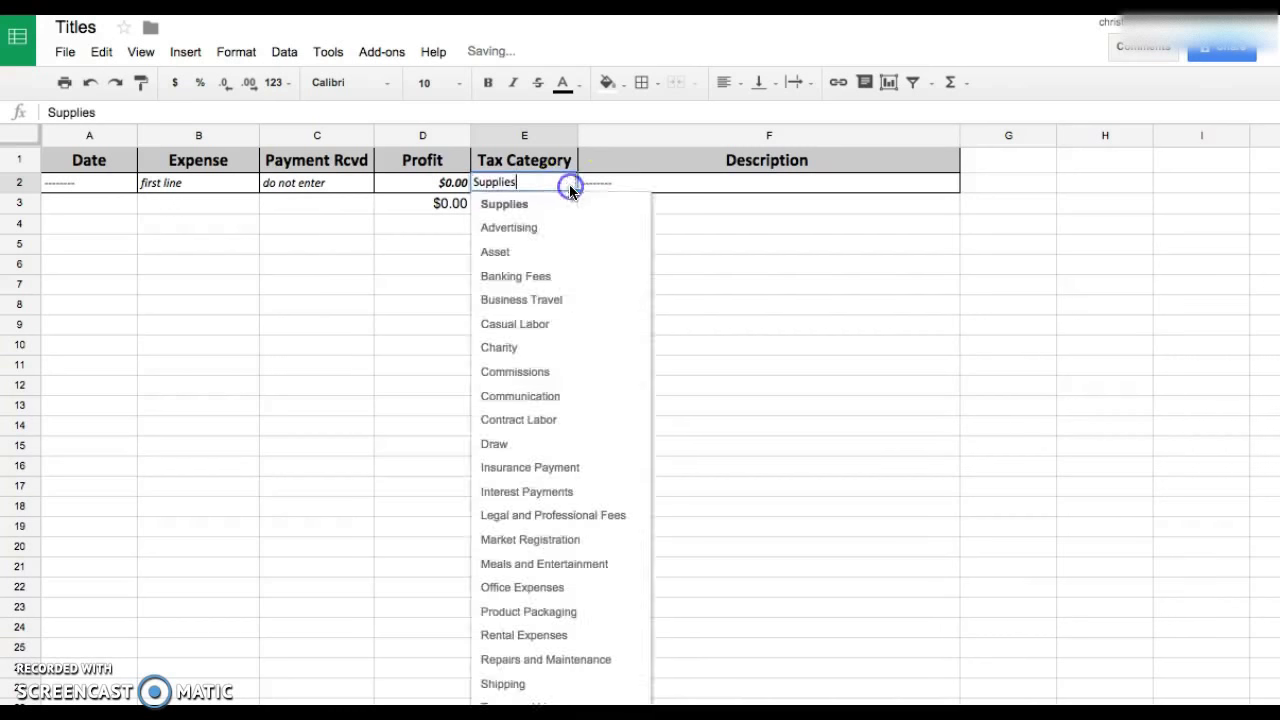
pyautogui.hotkey('ctrl', 'z')
pyautogui.click(309, 246)
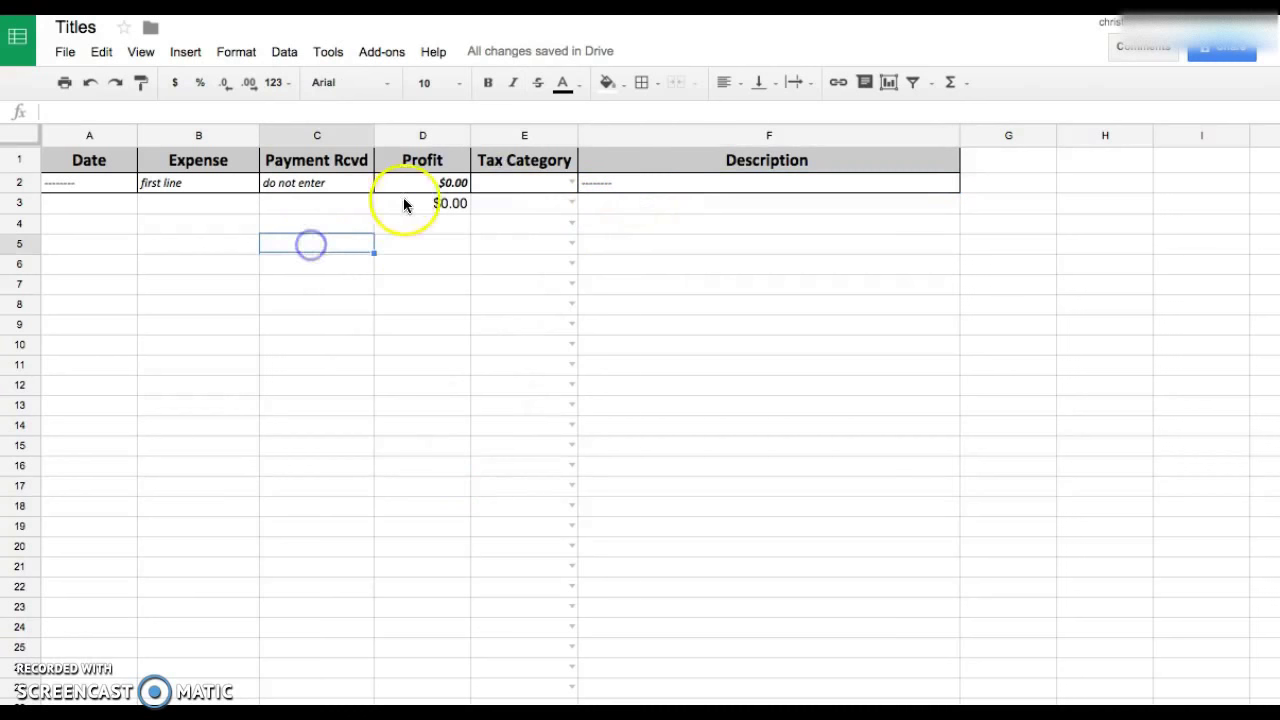
# Step: Fill the D3 Profit formula down to row 140, then select D2:D140
pyautogui.click(420, 200)
pyautogui.moveTo(469, 213); pyautogui.dragTo(450, 698)
pyautogui.scroll(20, 416, 503)
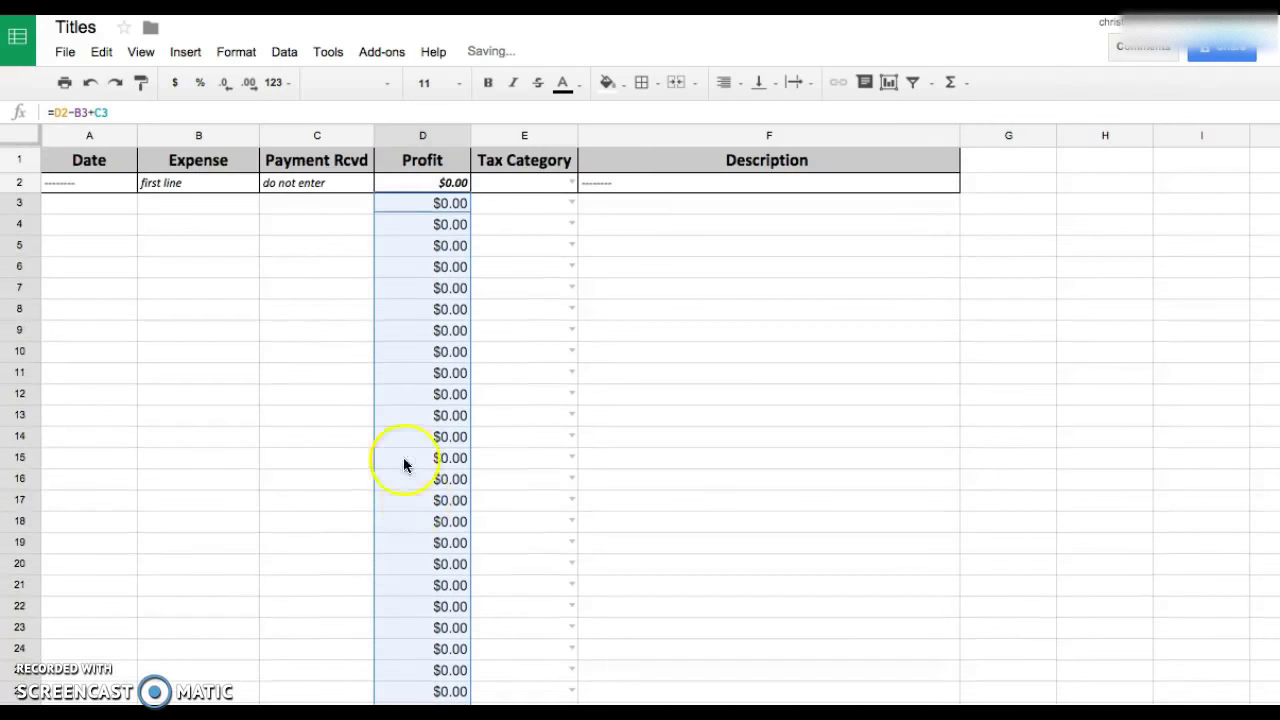
pyautogui.click(357, 244)
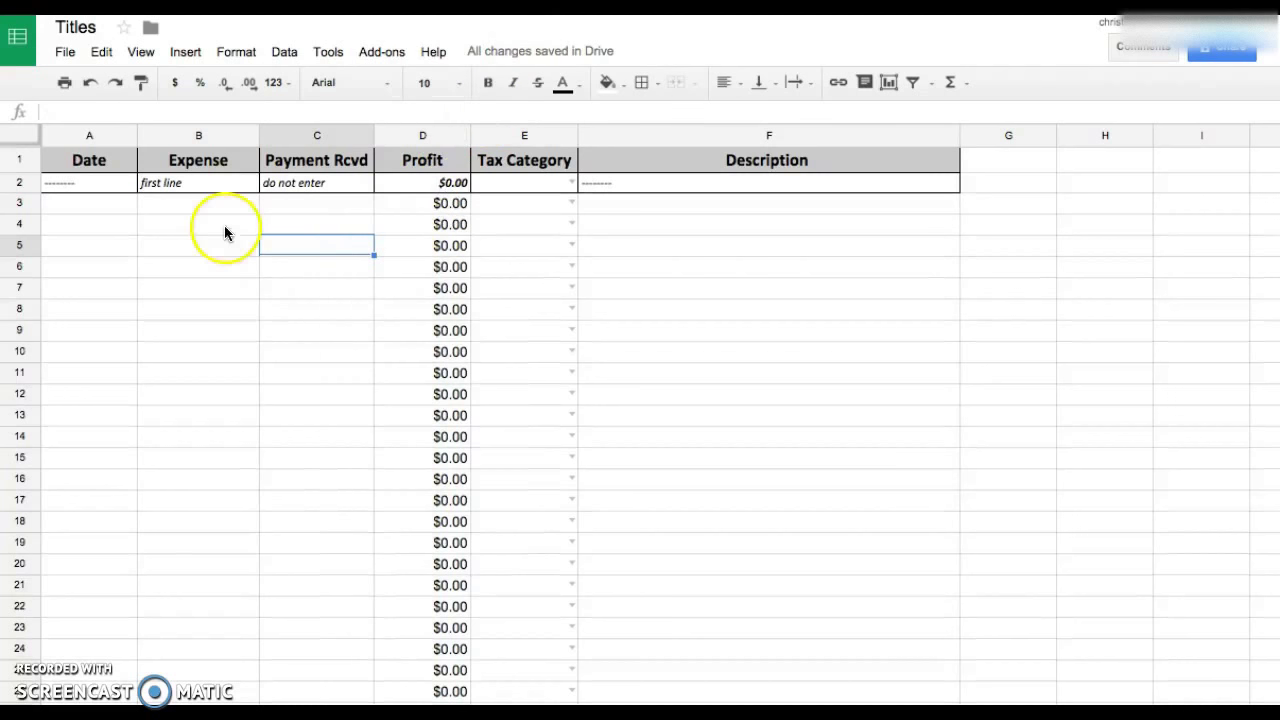
pyautogui.click(437, 184)
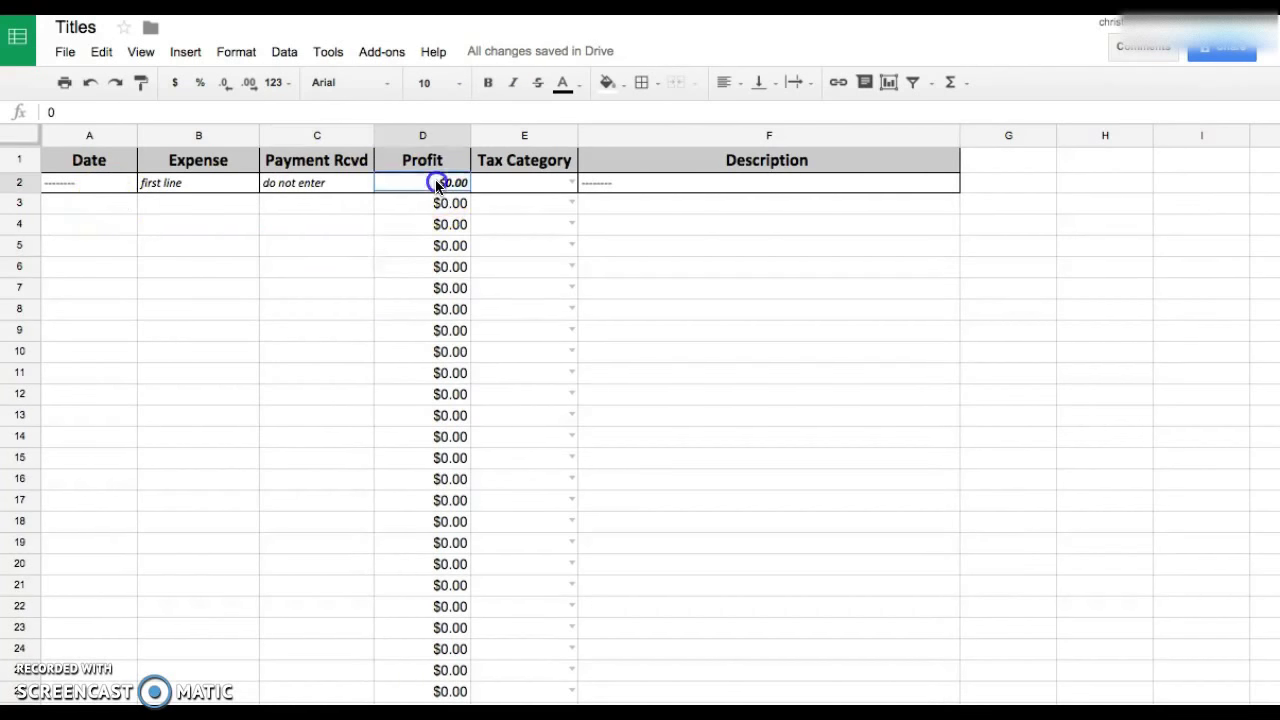
pyautogui.moveTo(437, 184); pyautogui.dragTo(447, 458)
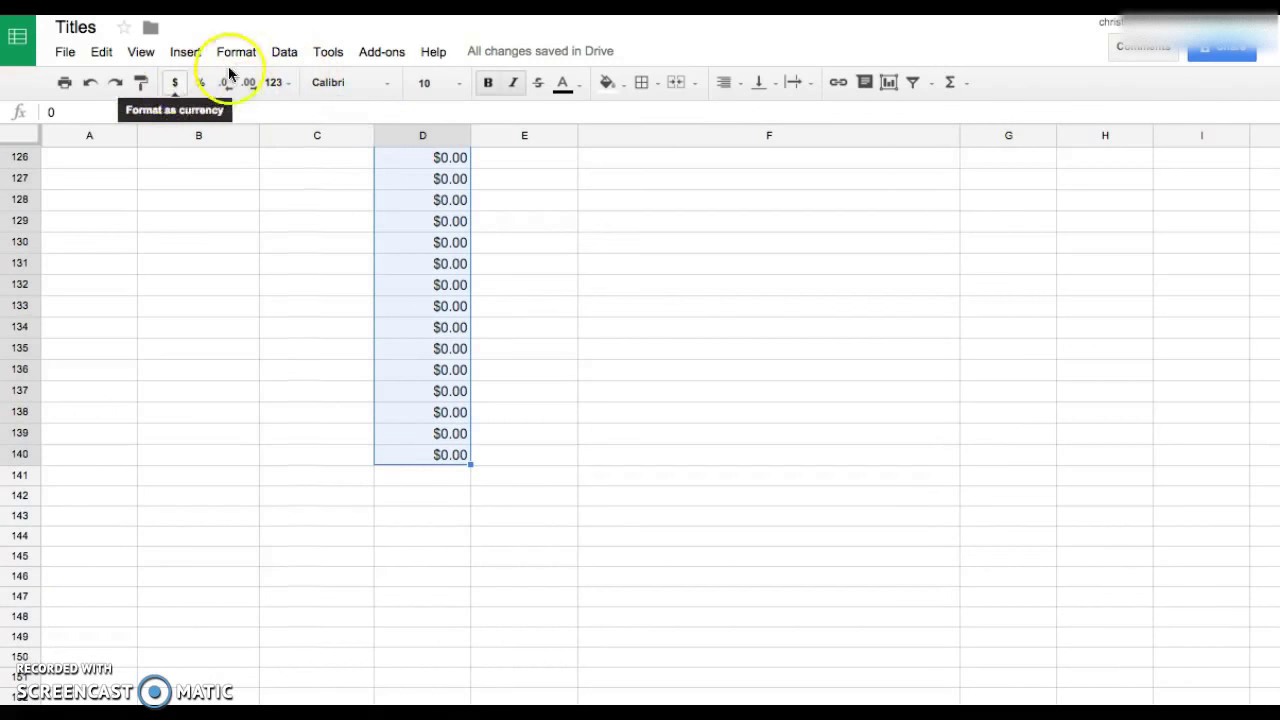
# Step: Start a conditional formatting rule on D2:D140 for values greater than 0 with default style
pyautogui.click(297, 53)
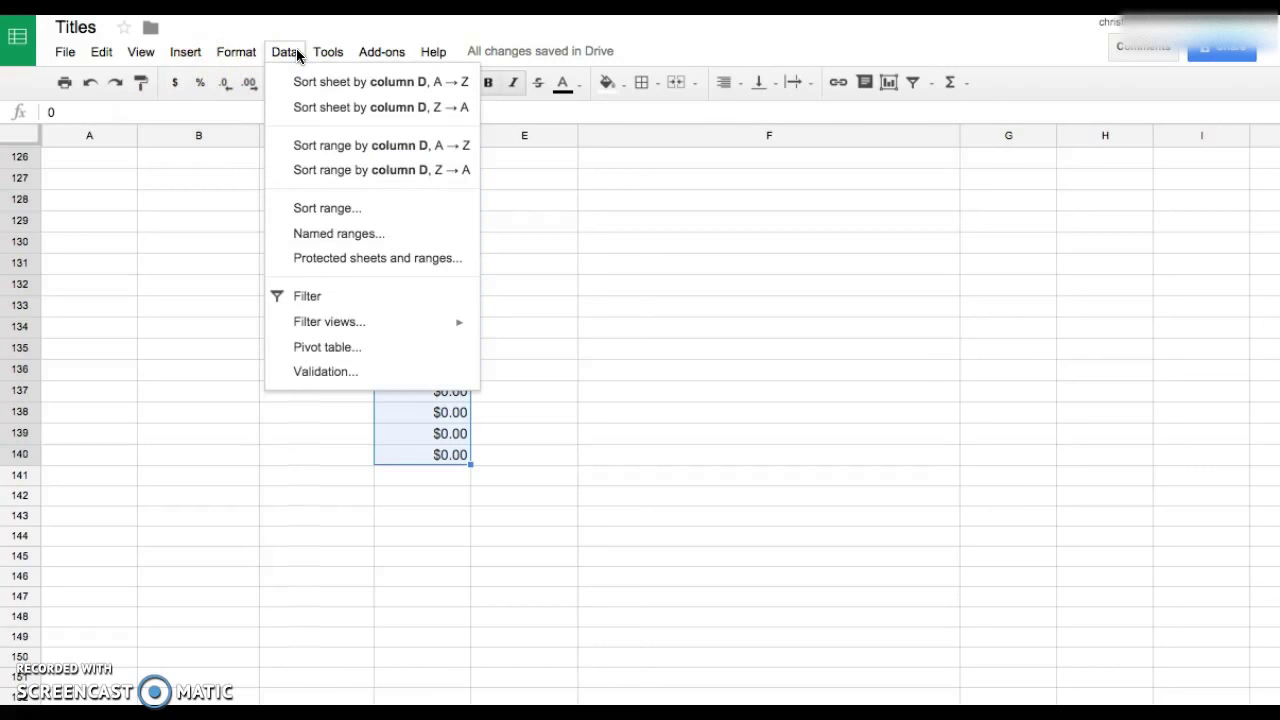
pyautogui.click(338, 54)
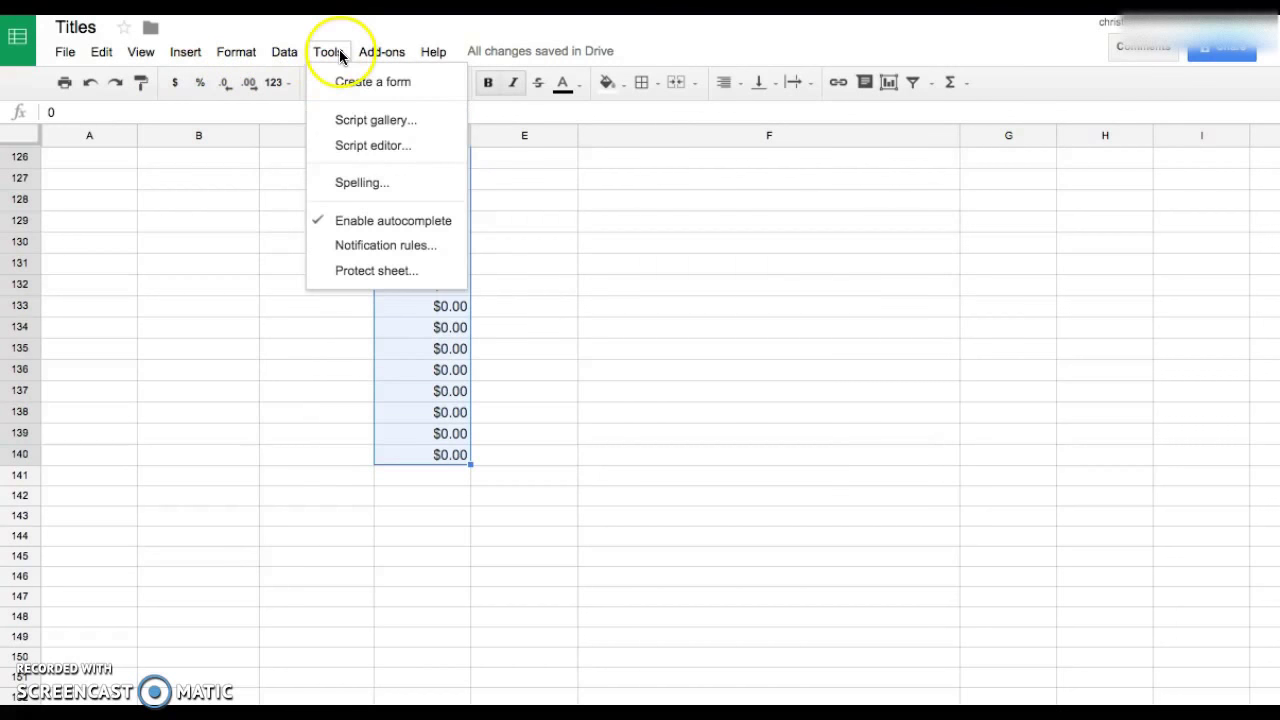
pyautogui.click(198, 55)
pyautogui.click(228, 63)
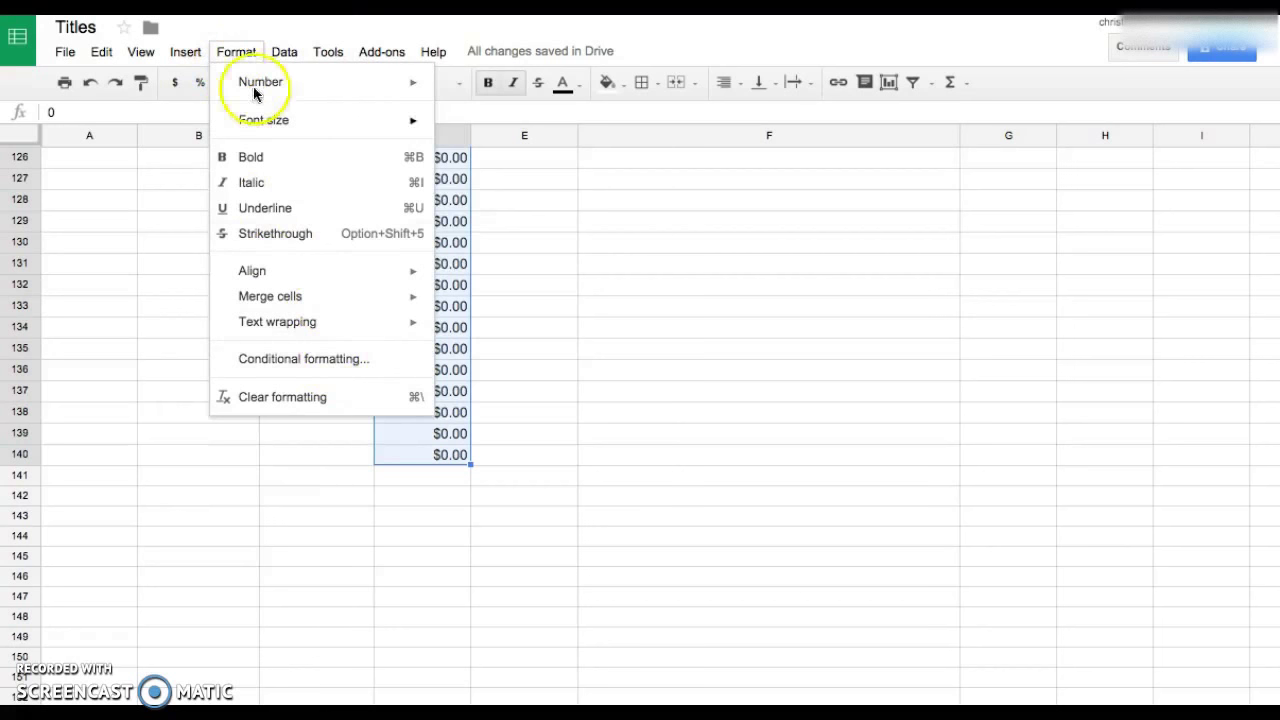
pyautogui.click(300, 362)
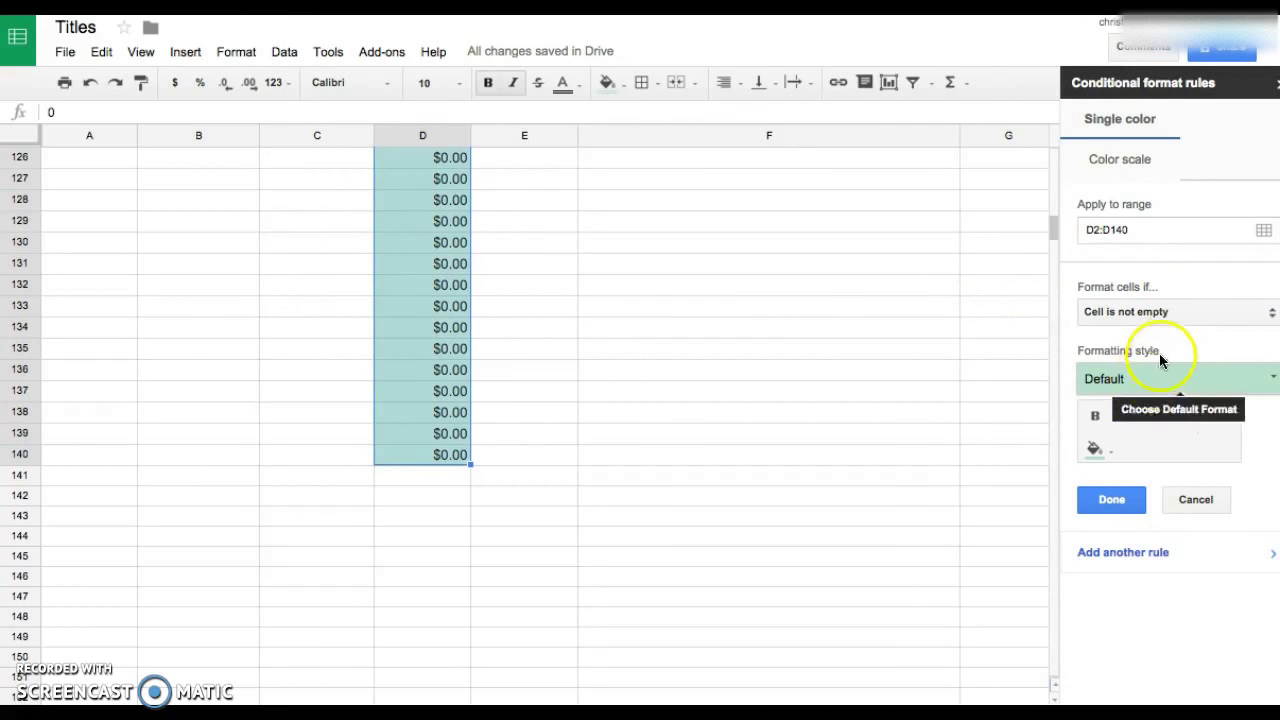
pyautogui.click(1150, 380)
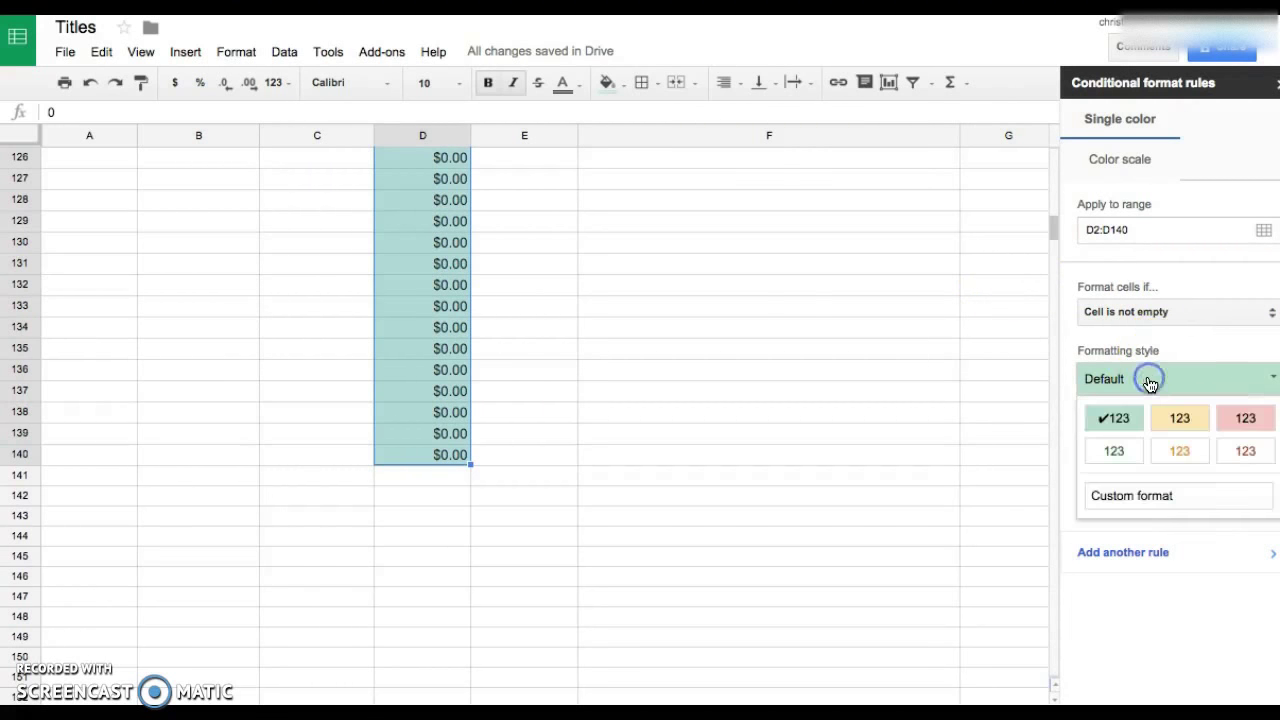
pyautogui.click(1150, 385)
pyautogui.click(1140, 318)
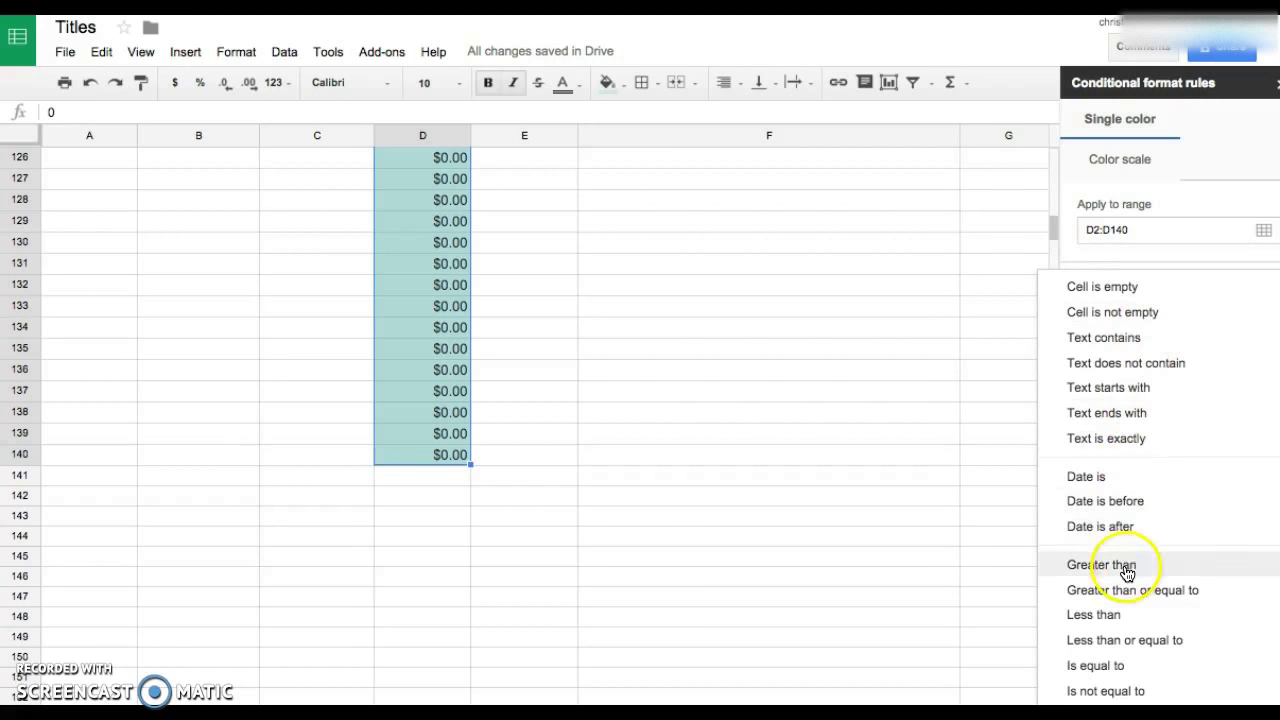
pyautogui.click(1128, 566)
pyautogui.click(1120, 345)
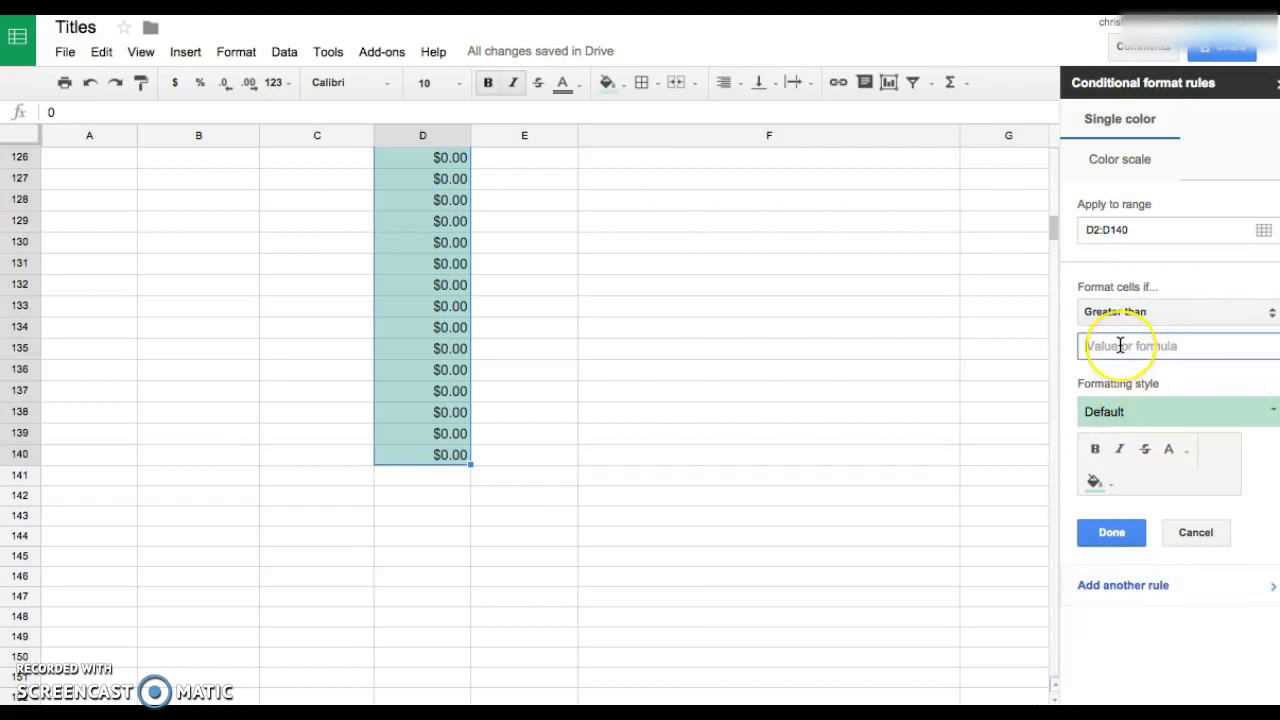
pyautogui.write('0')
# Step: Save the greater-than-0 rule and add a less-than-0 rule with bold red text
pyautogui.click(1102, 538)
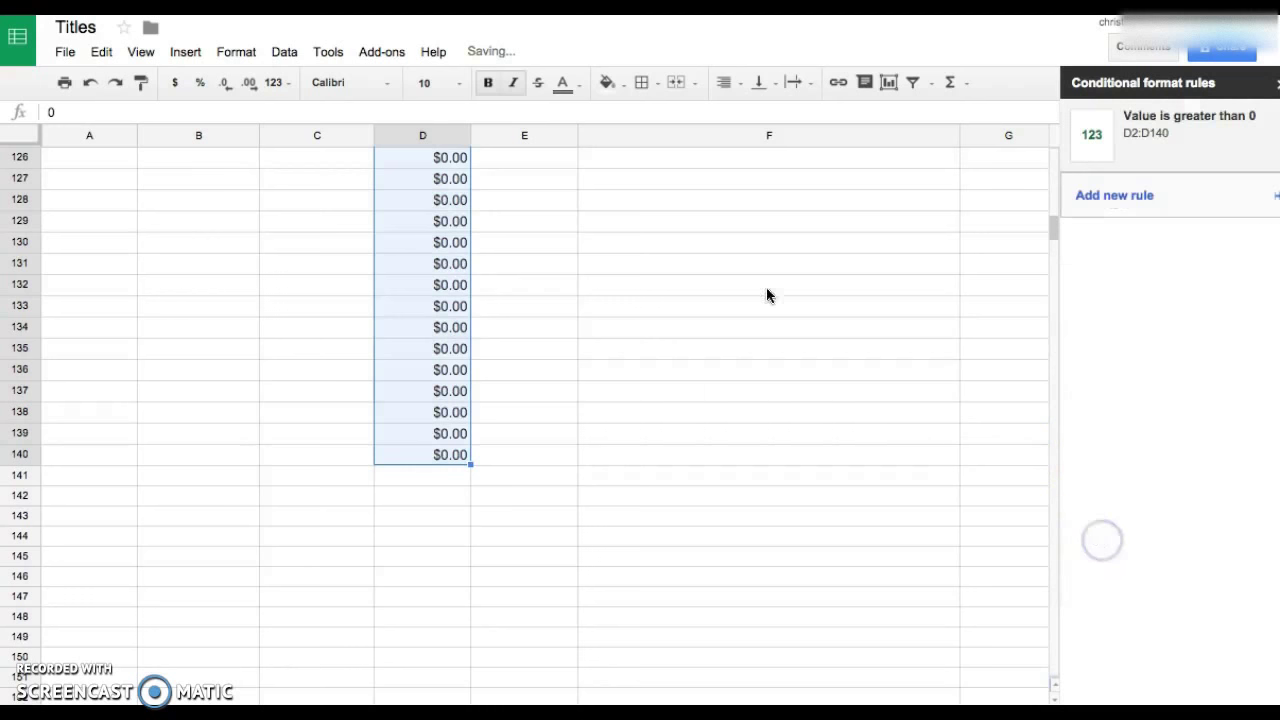
pyautogui.click(1114, 195)
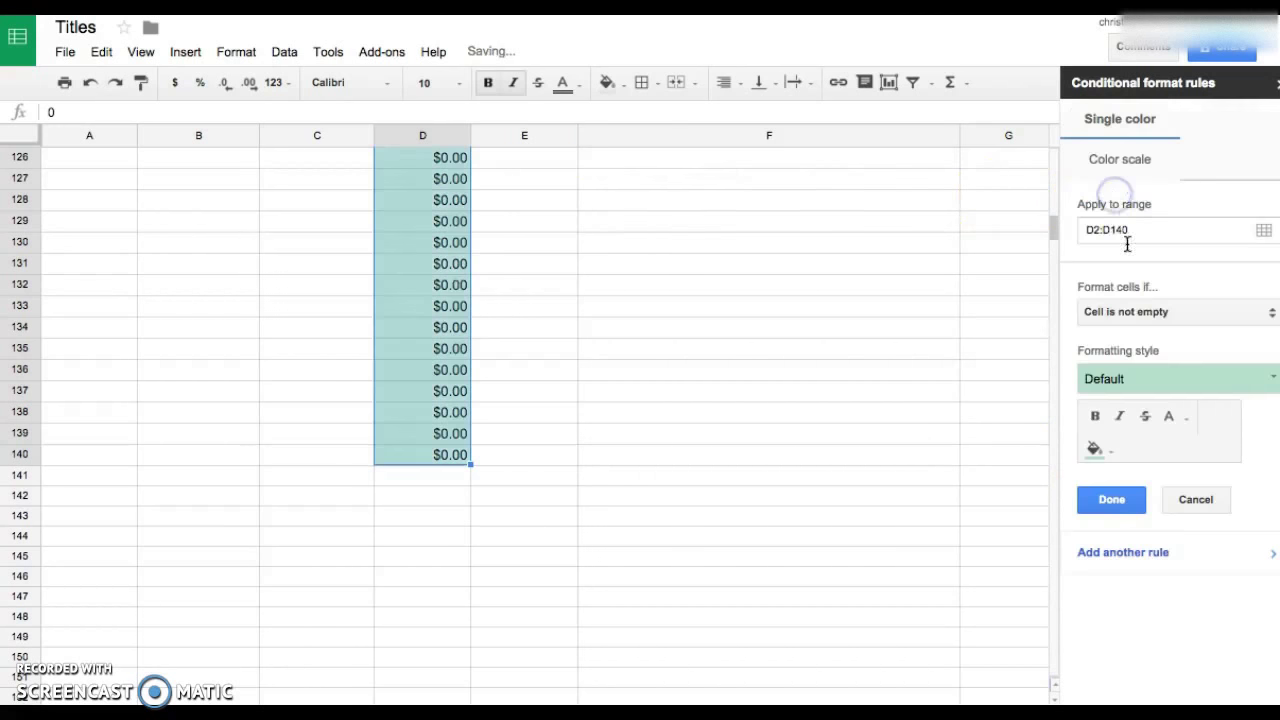
pyautogui.click(1125, 312)
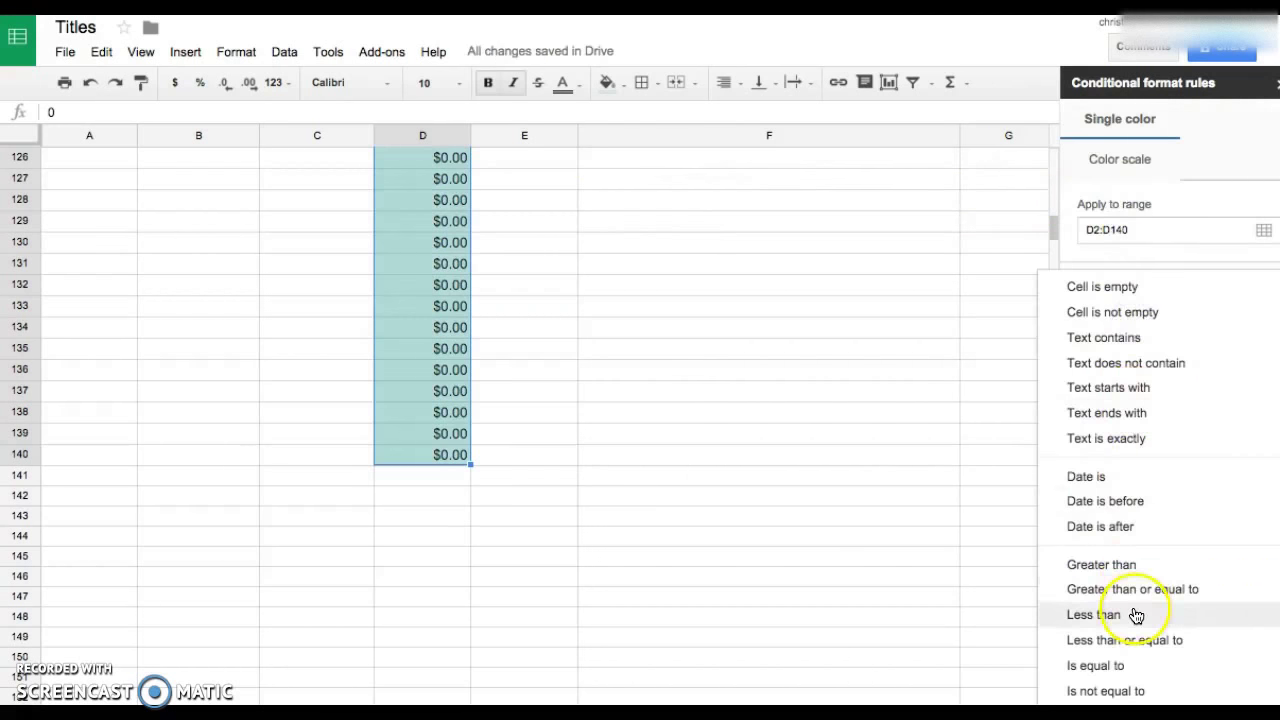
pyautogui.click(1133, 614)
pyautogui.click(1117, 346)
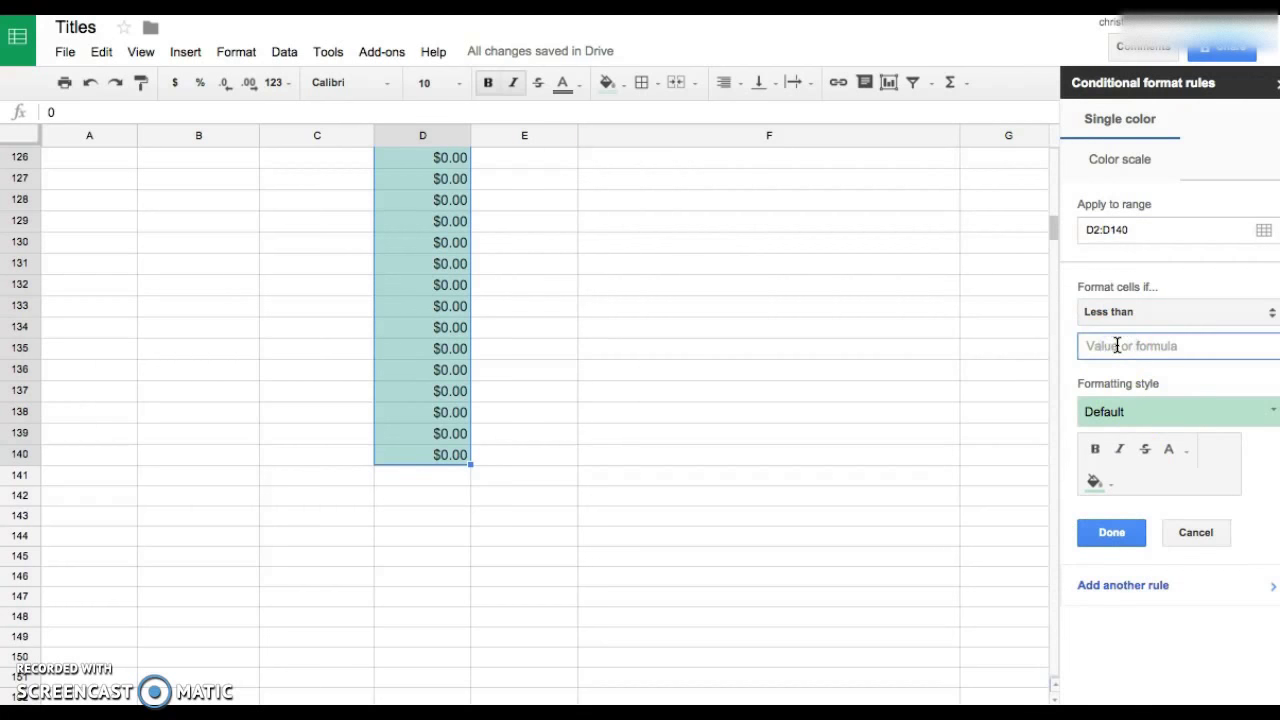
pyautogui.click(1143, 405)
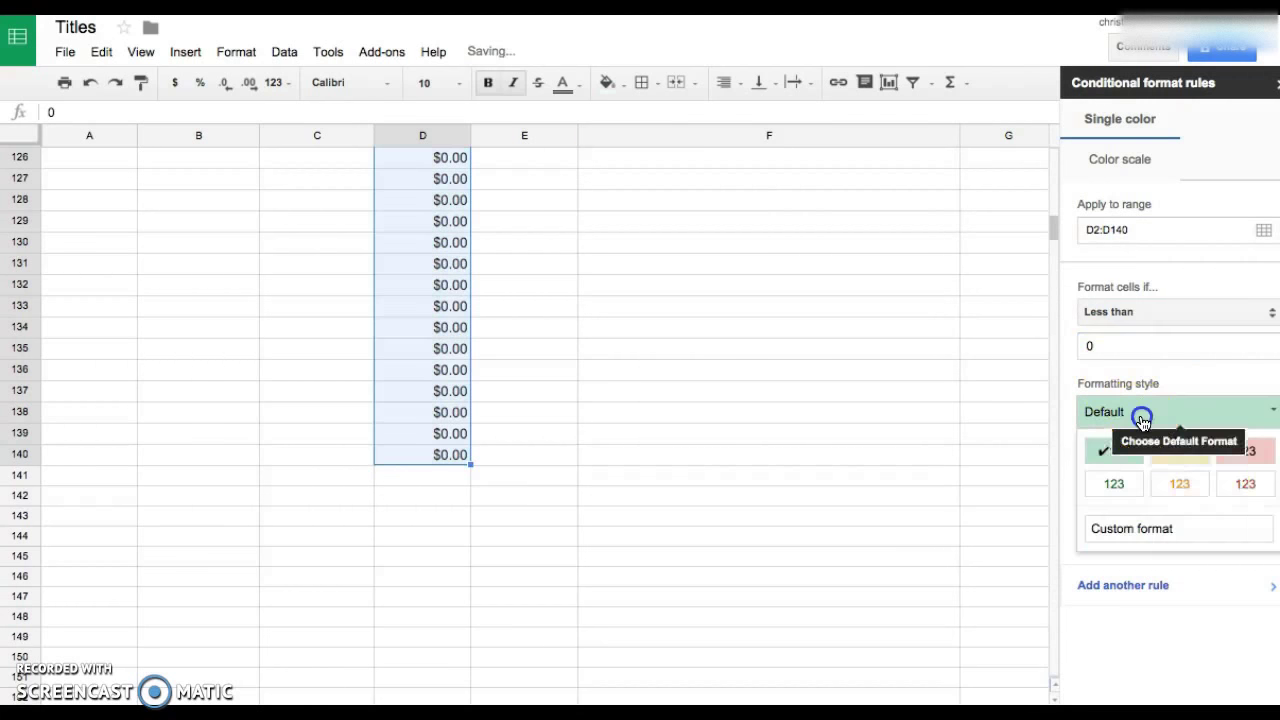
pyautogui.click(1240, 488)
pyautogui.click(1095, 449)
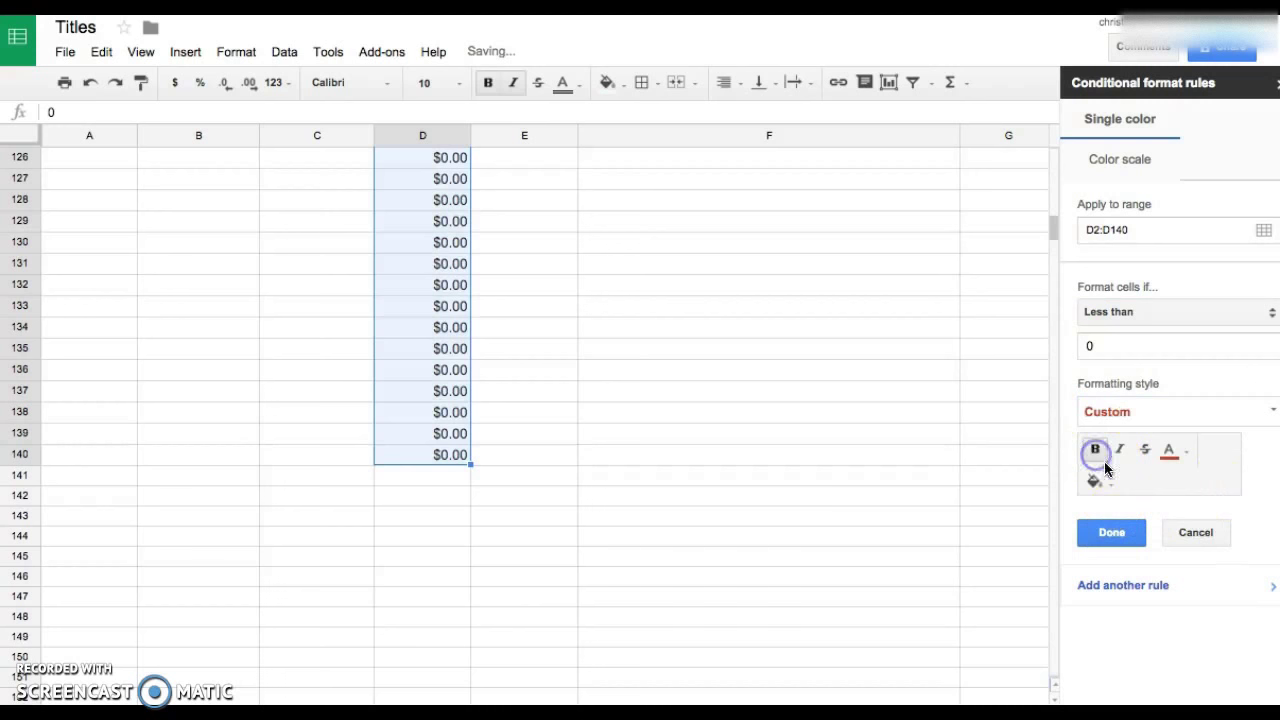
pyautogui.click(1112, 533)
# Step: Add an is-equal-to-0 rule showing bold black text
pyautogui.click(1128, 273)
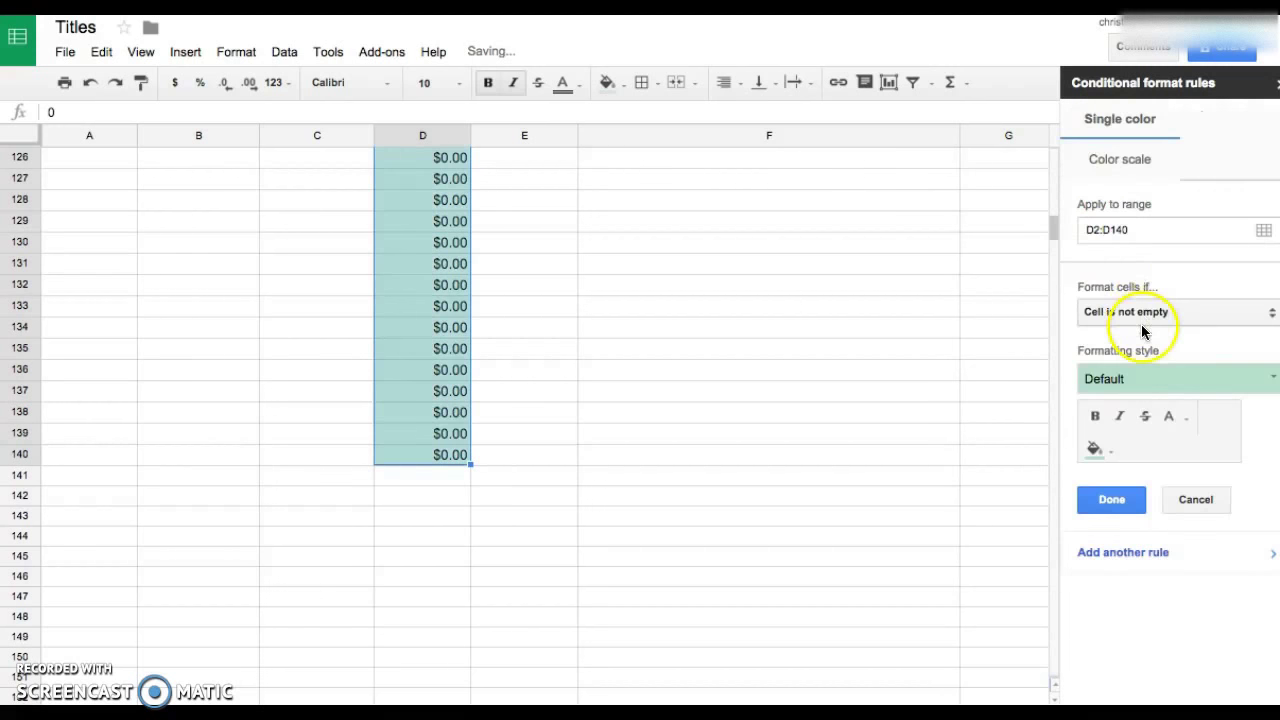
pyautogui.click(1143, 313)
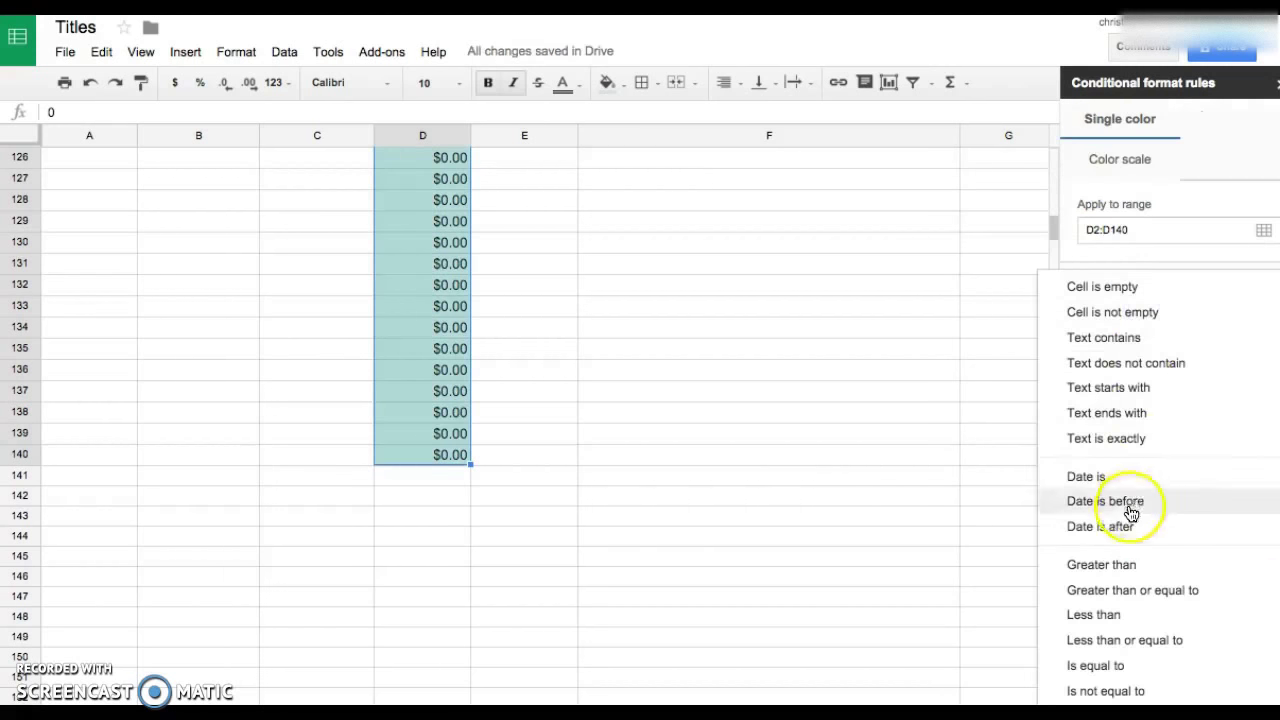
pyautogui.click(1100, 665)
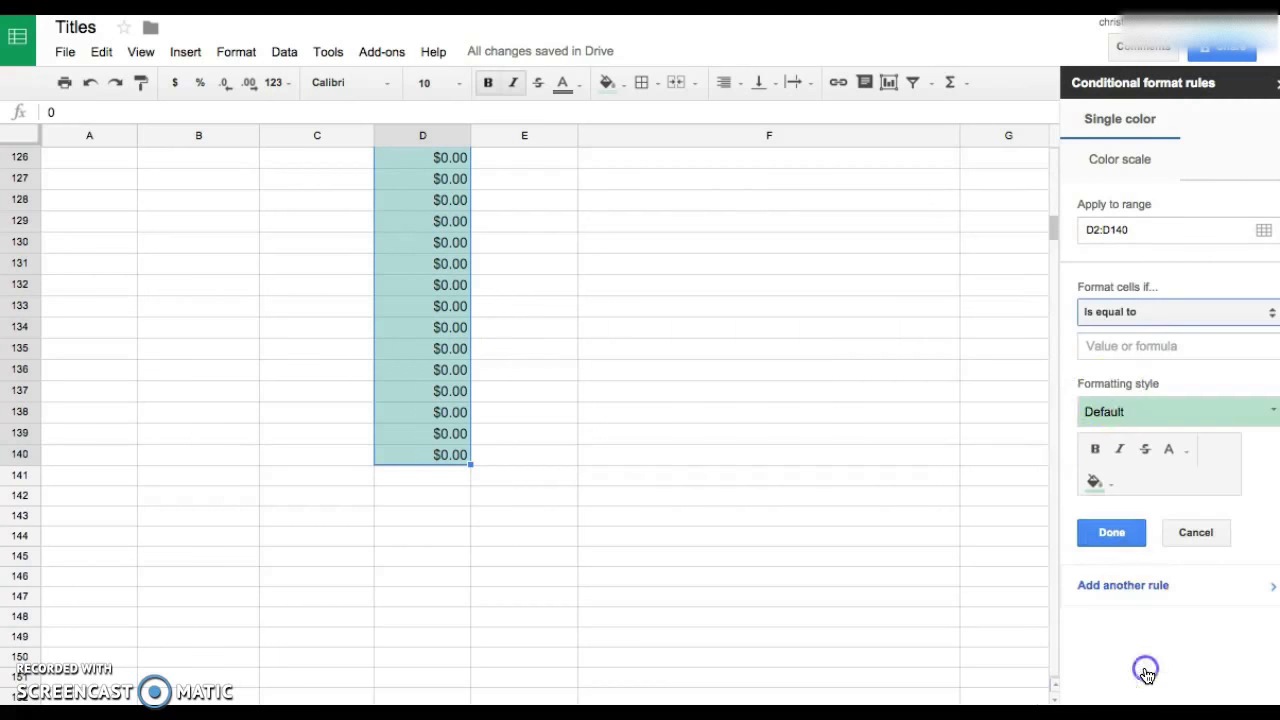
pyautogui.click(1104, 345)
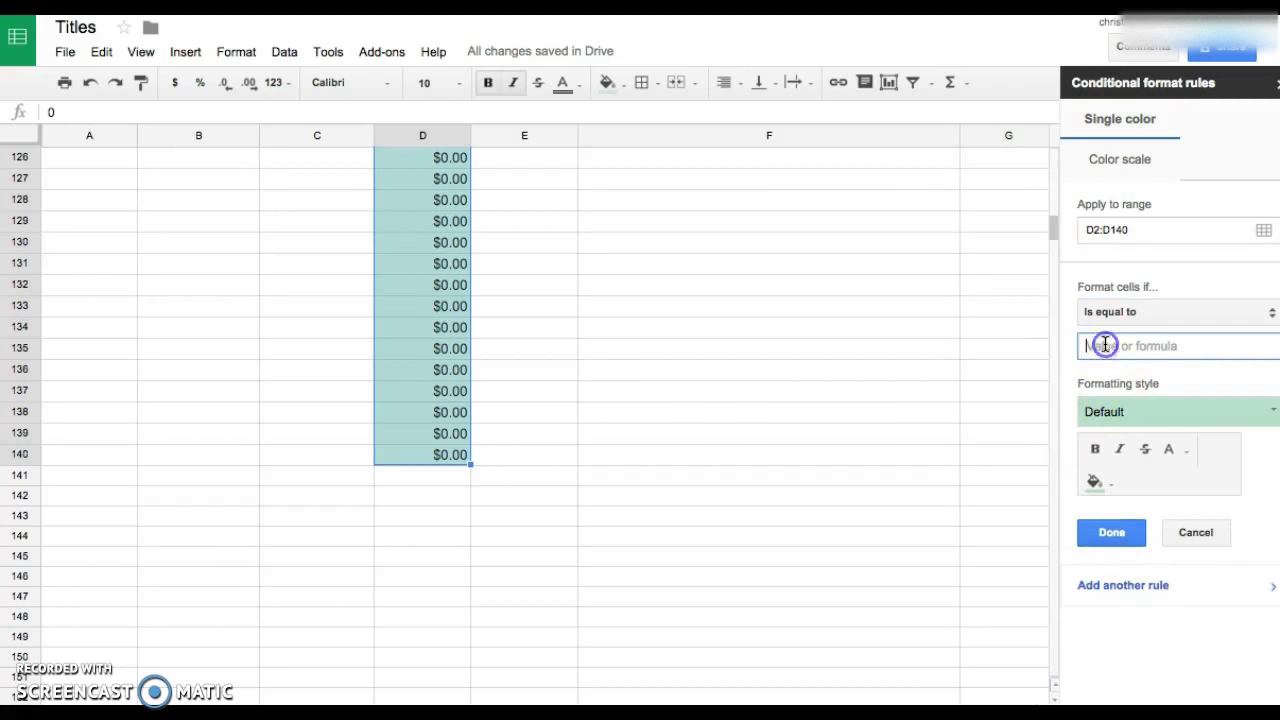
pyautogui.click(1100, 408)
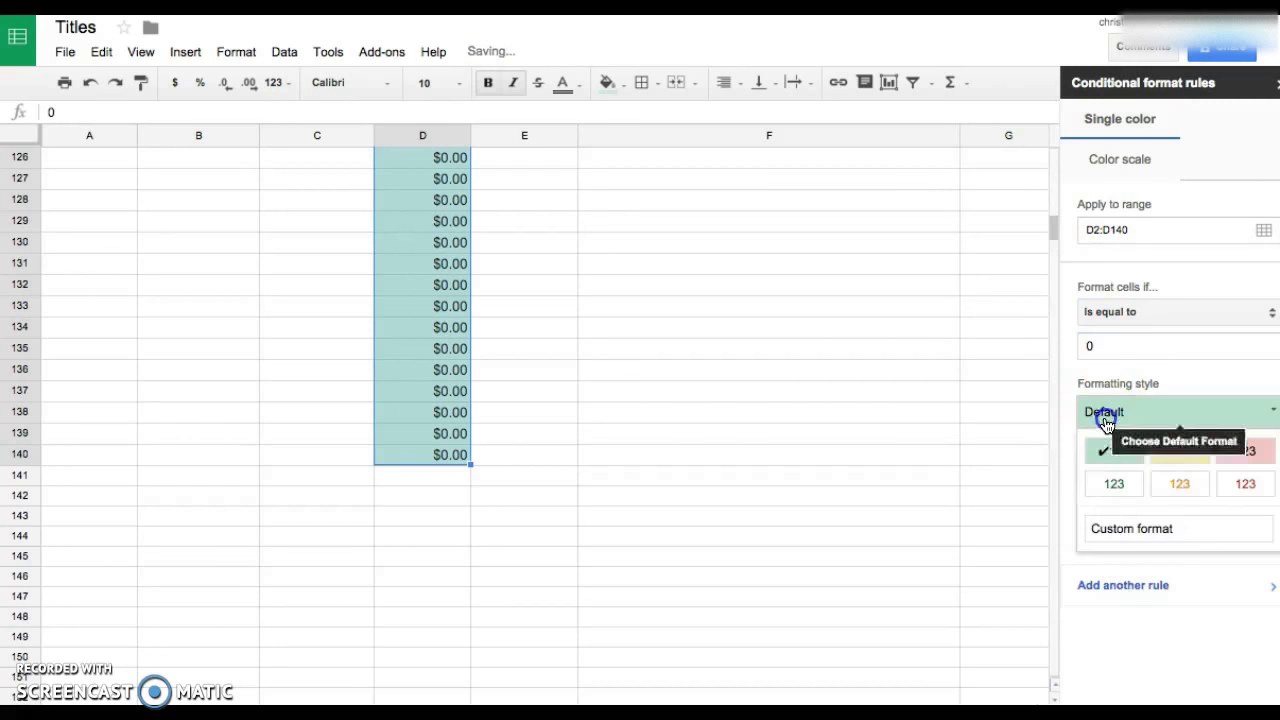
pyautogui.click(1137, 487)
pyautogui.click(1178, 450)
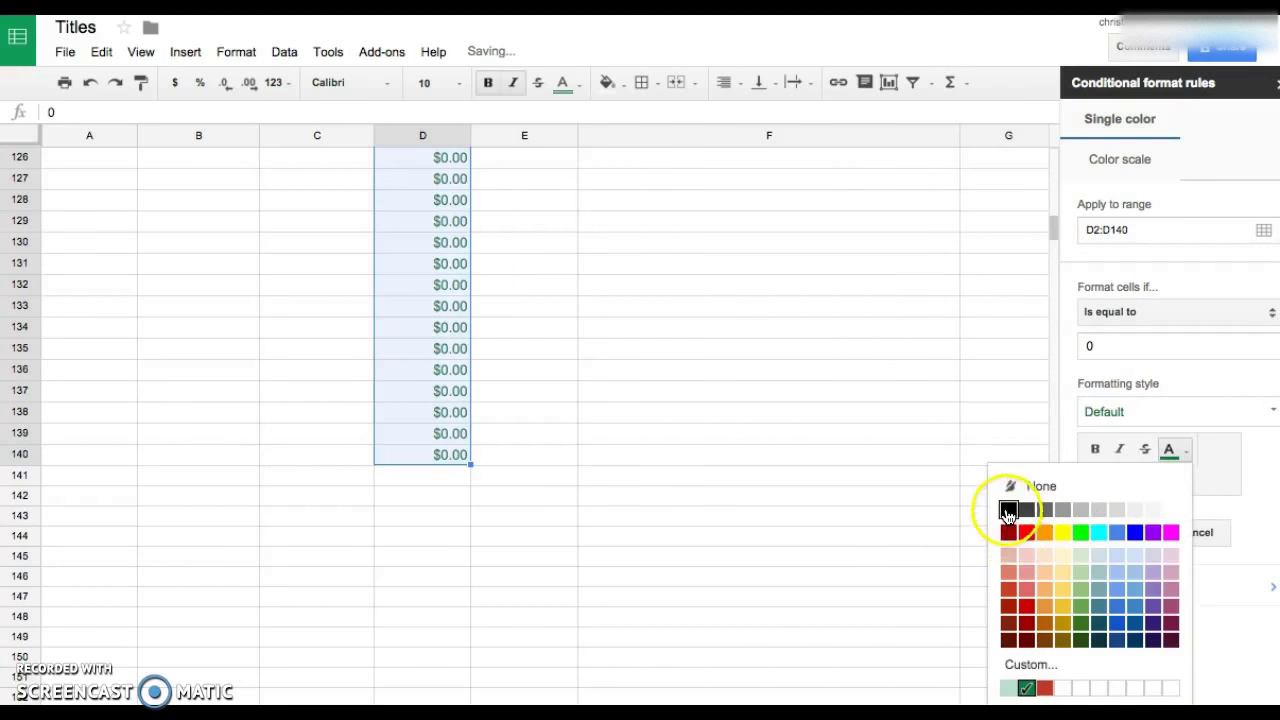
pyautogui.click(1008, 511)
pyautogui.click(1094, 449)
pyautogui.click(1112, 536)
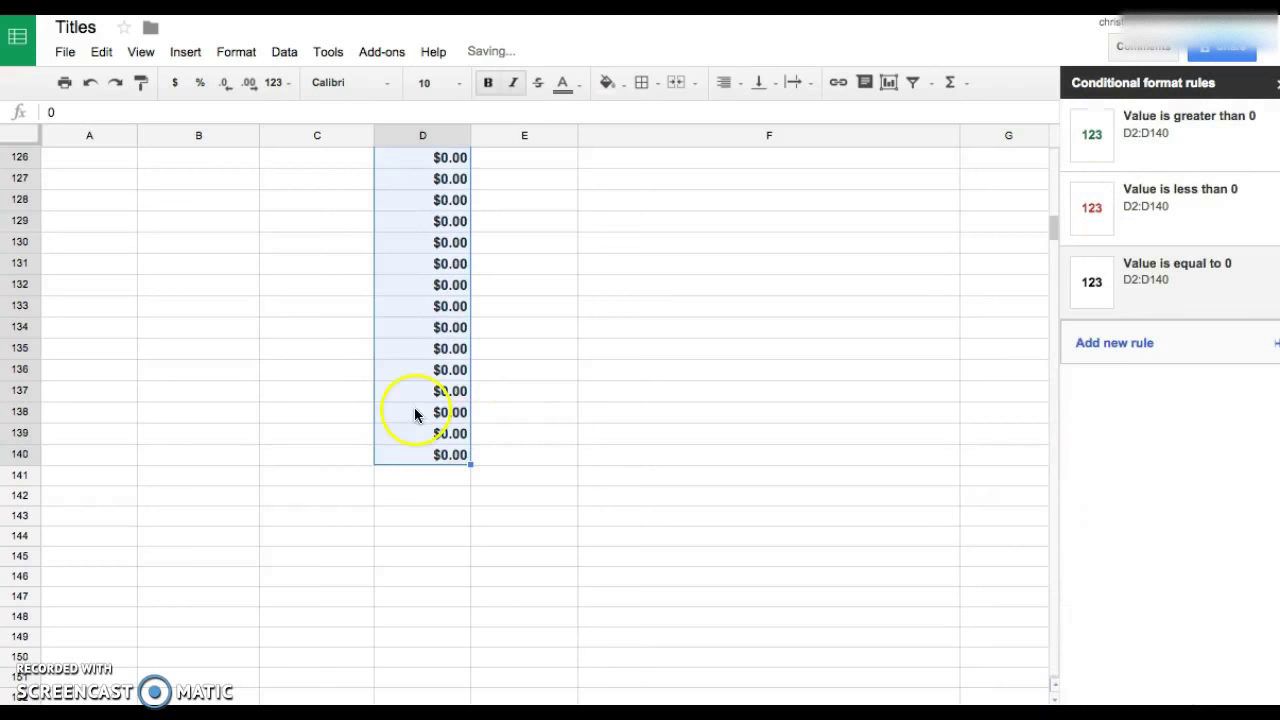
# Step: Enter a 5.00 expense in B3 and set E3's category to Office Expenses
pyautogui.click(765, 305)
pyautogui.scroll(15, 532, 305)
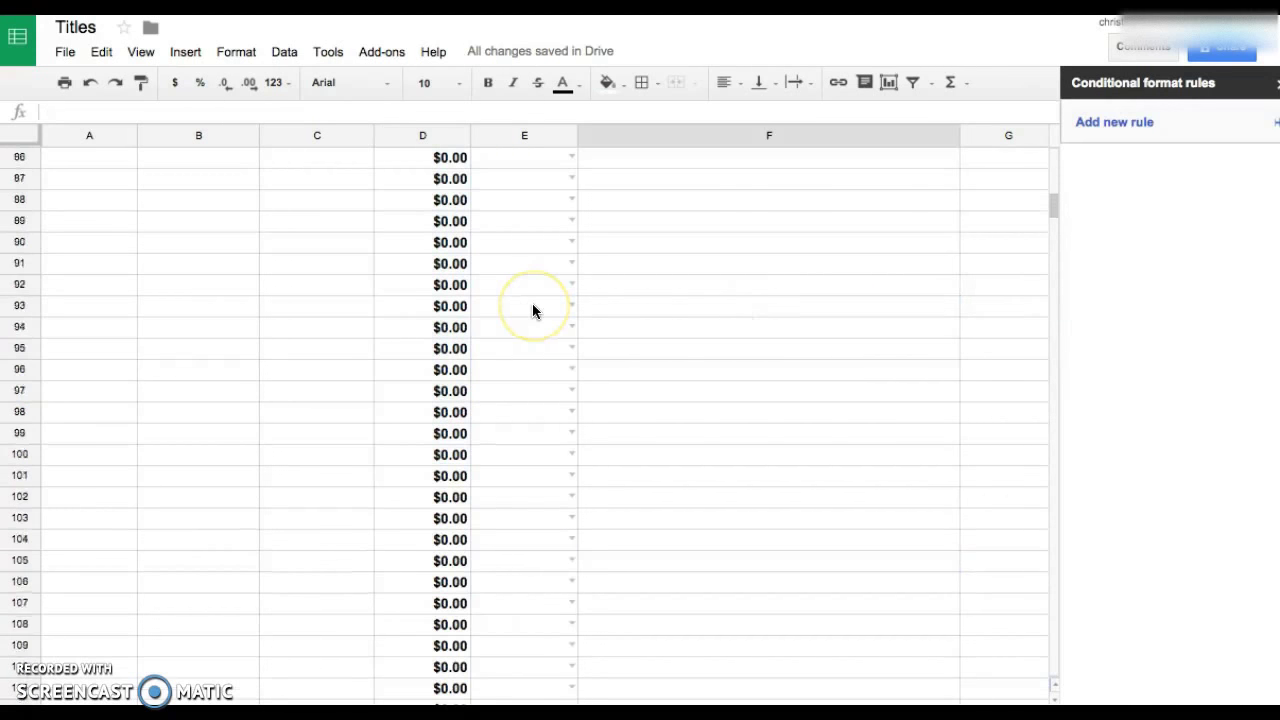
pyautogui.scroll(10, 533, 305)
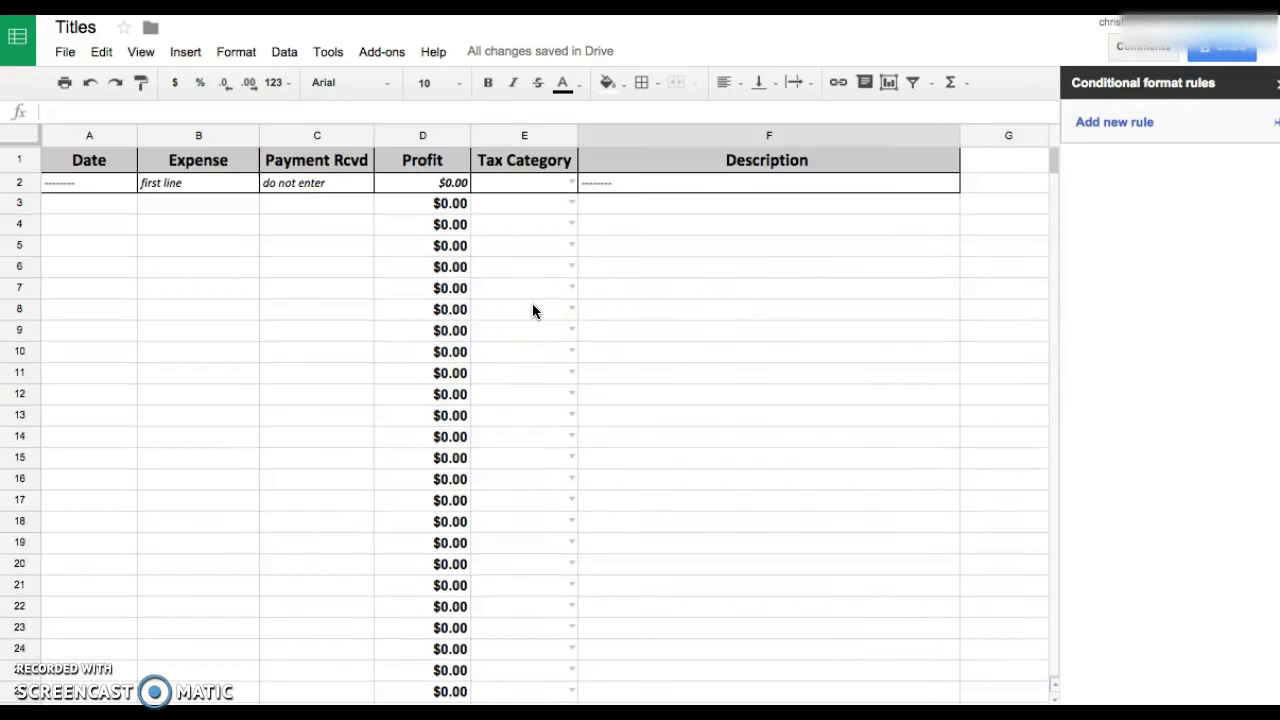
pyautogui.click(184, 205)
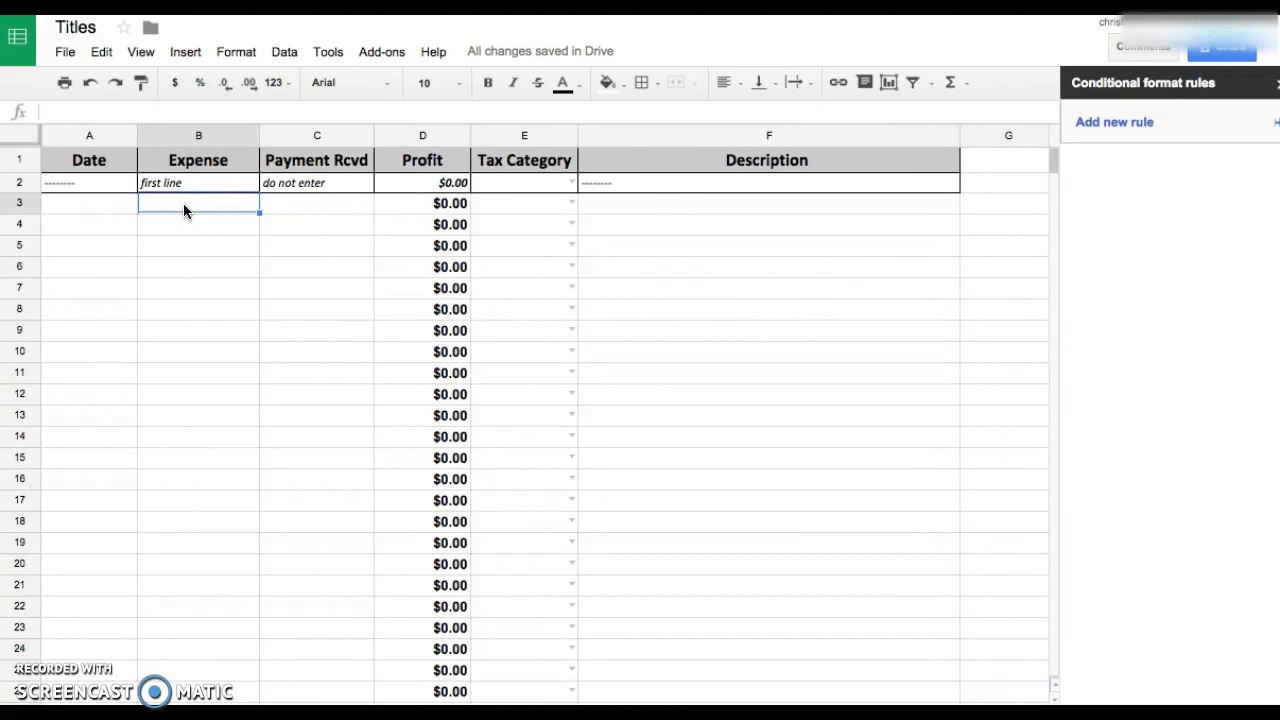
pyautogui.write('5.00')
pyautogui.press('Tab')
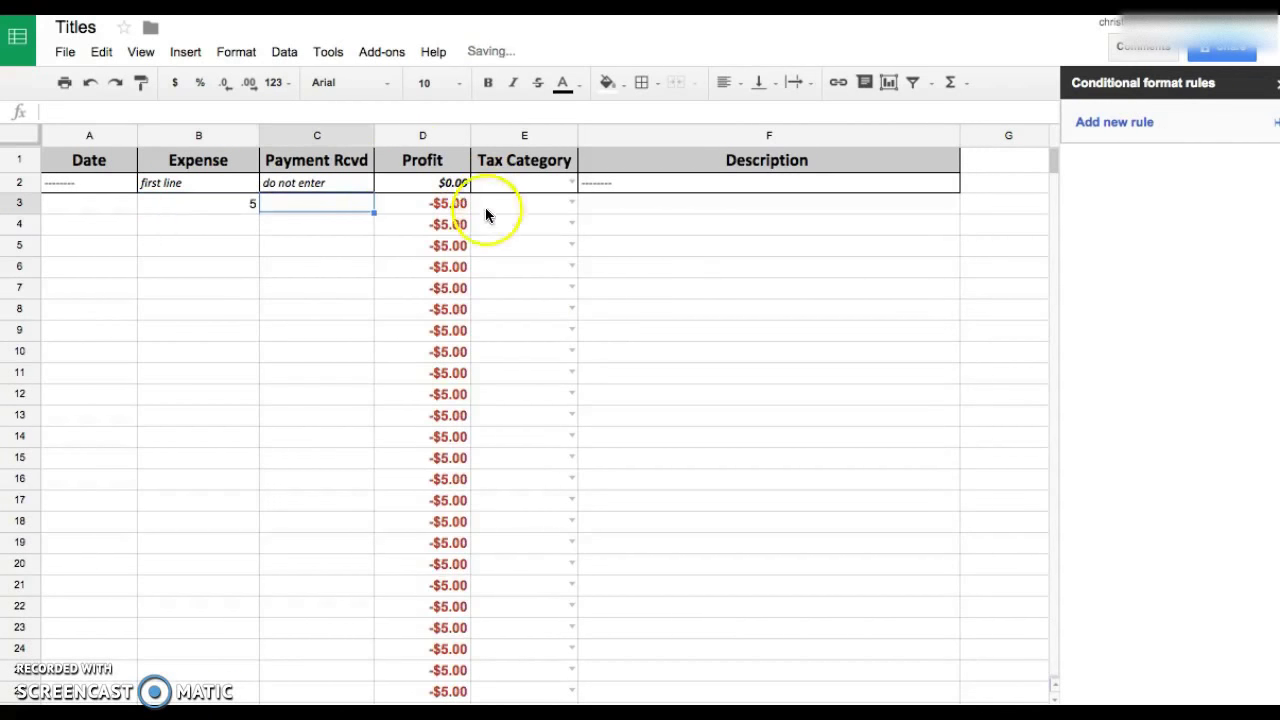
pyautogui.click(511, 204)
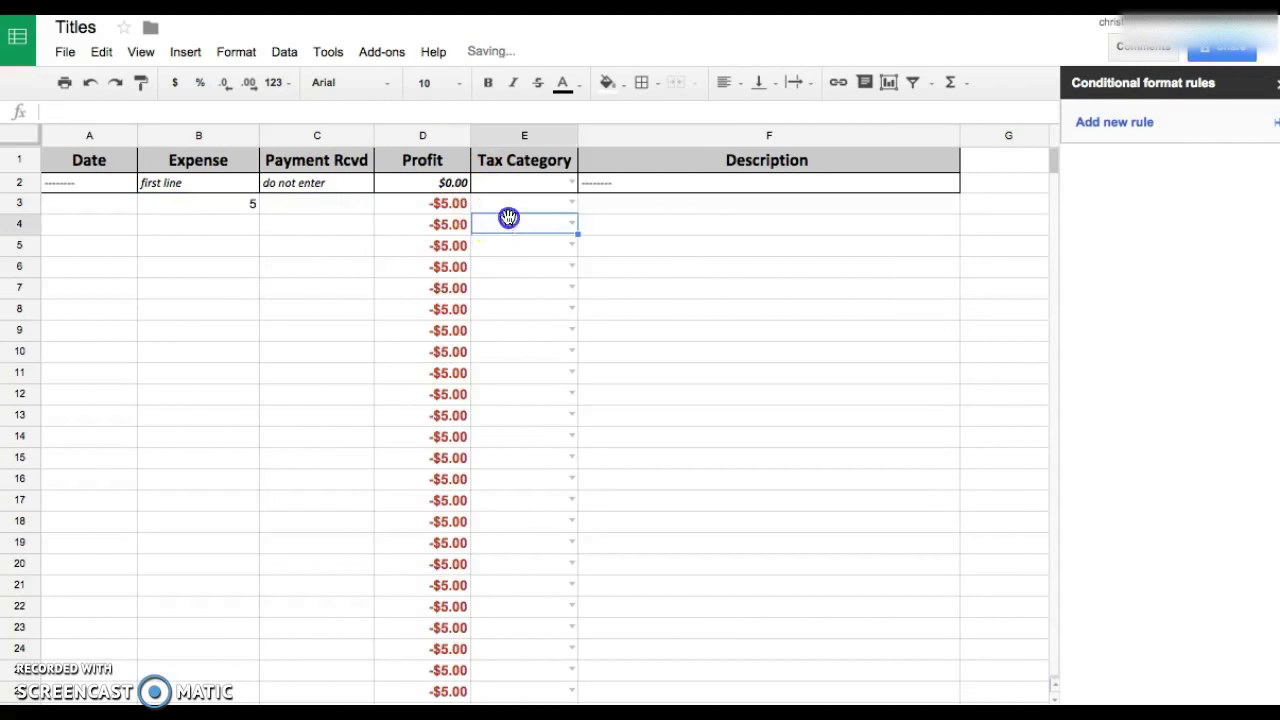
pyautogui.click(574, 207)
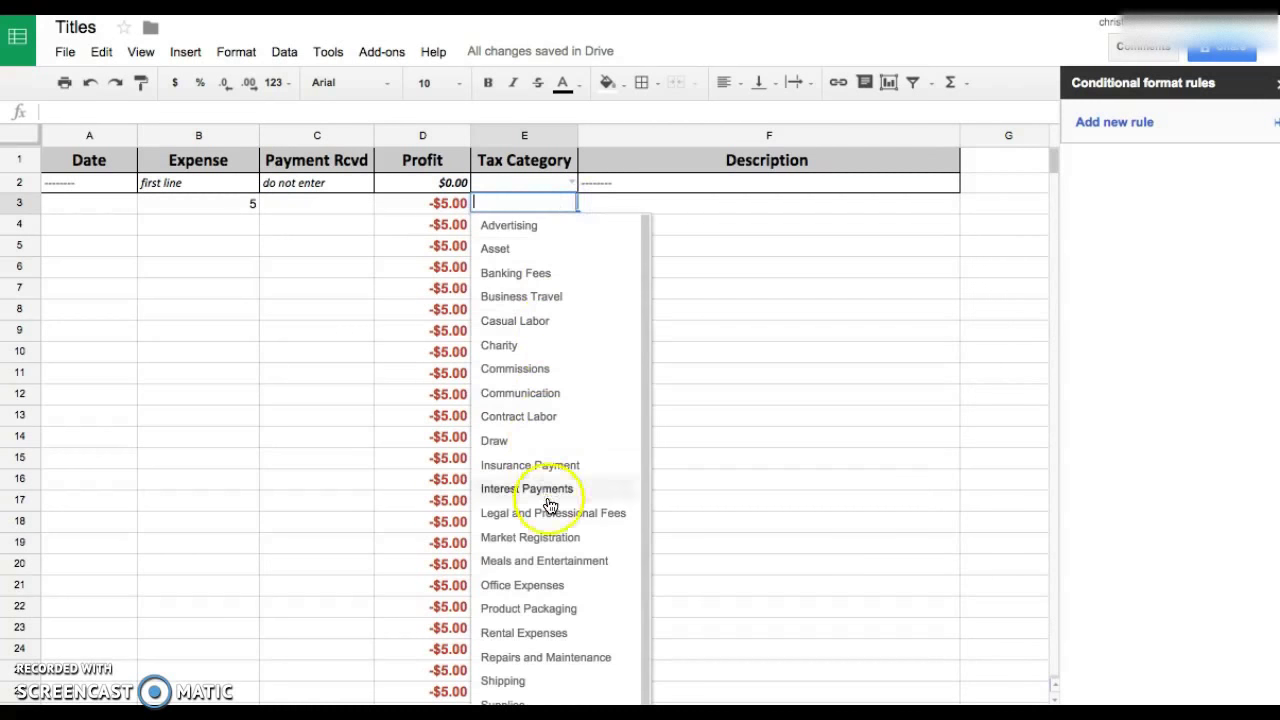
pyautogui.click(540, 588)
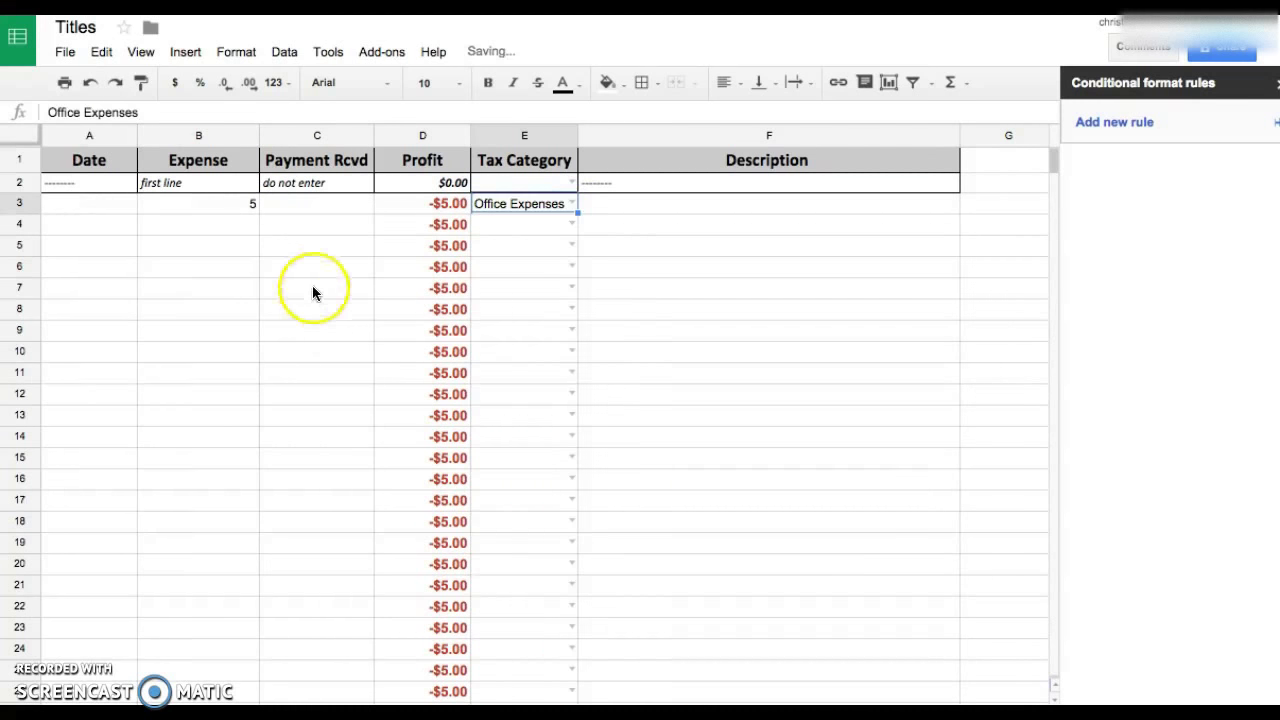
# Step: Enter dates 1/16/16 in A3 and 2/13/16 in A4, plus 100 in row 4
pyautogui.click(204, 227)
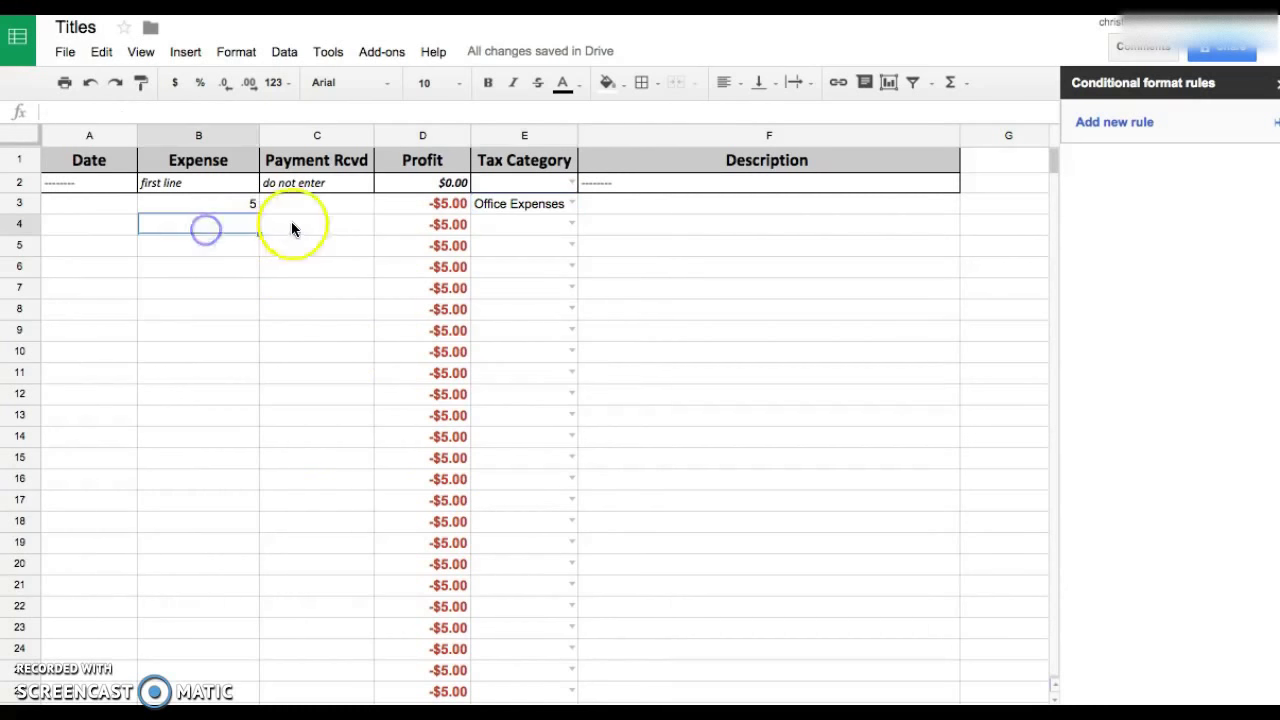
pyautogui.click(292, 225)
pyautogui.click(88, 205)
pyautogui.write('1')
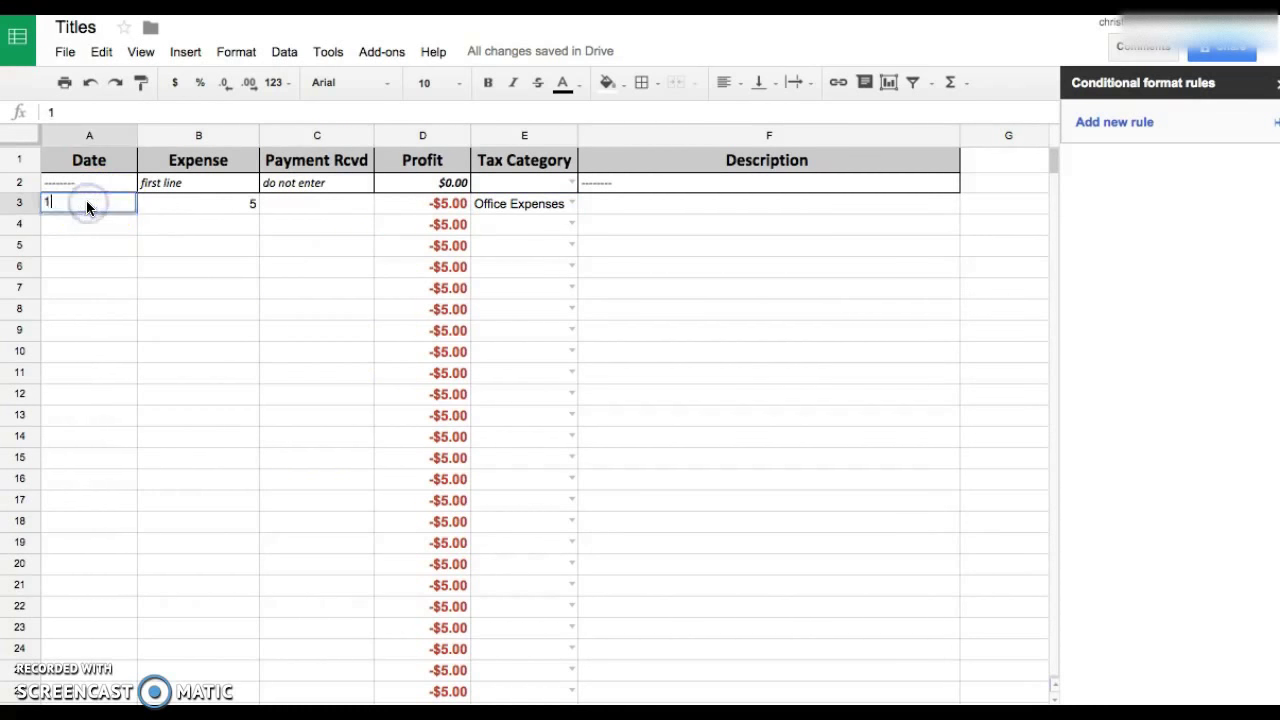
pyautogui.write('/16/16')
pyautogui.press('Return')
pyautogui.write('2/13/16')
pyautogui.press('Tab')
pyautogui.press('Tab')
pyautogui.write('100')
pyautogui.press('Tab')
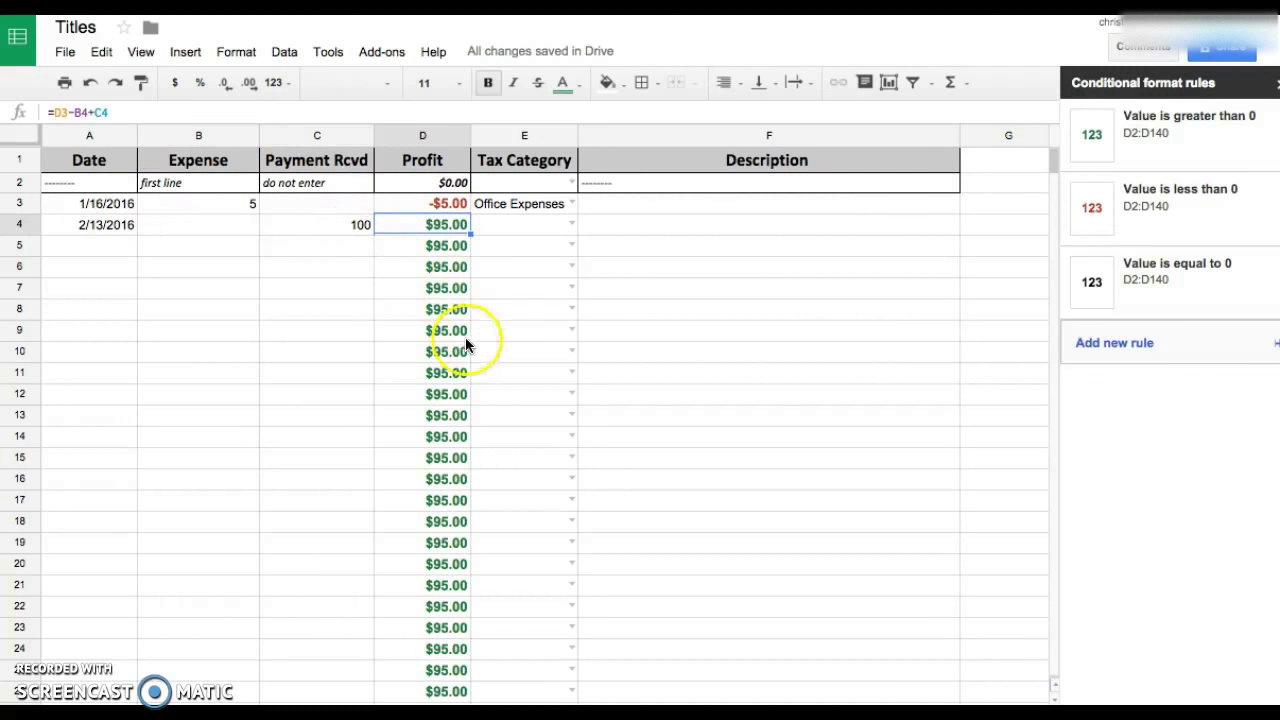
# Step: Enter test amounts 5, 34, 56 and a 200 expense in B8 to check the running Profit
pyautogui.click(218, 247)
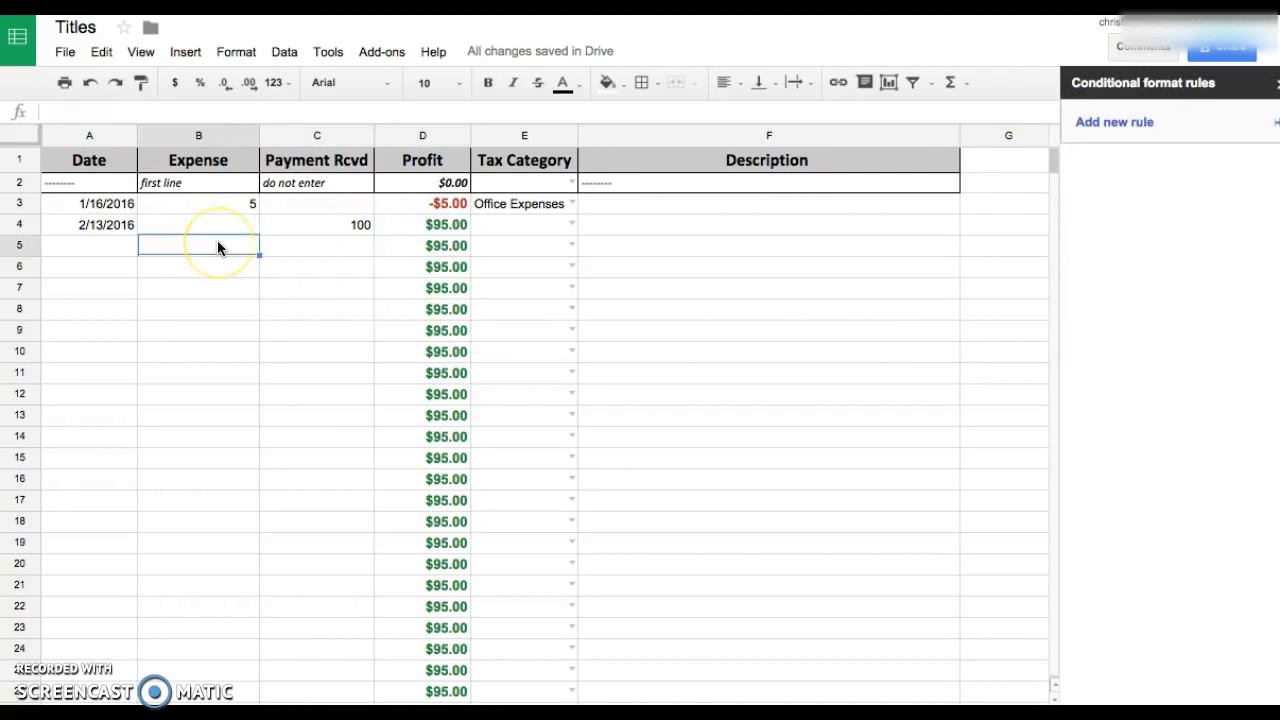
pyautogui.write('5')
pyautogui.press('Tab')
pyautogui.write('10')
pyautogui.press('BackSpace')
pyautogui.press('BackSpace')
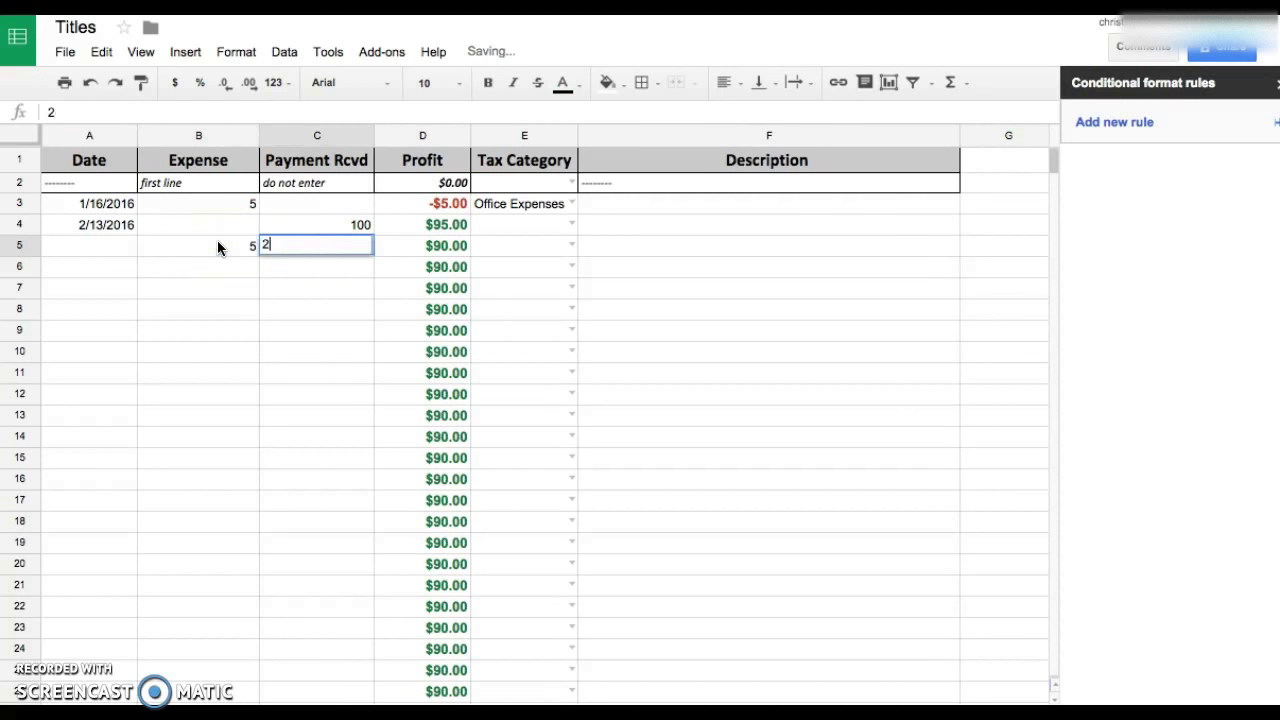
pyautogui.press('Down')
pyautogui.write('34')
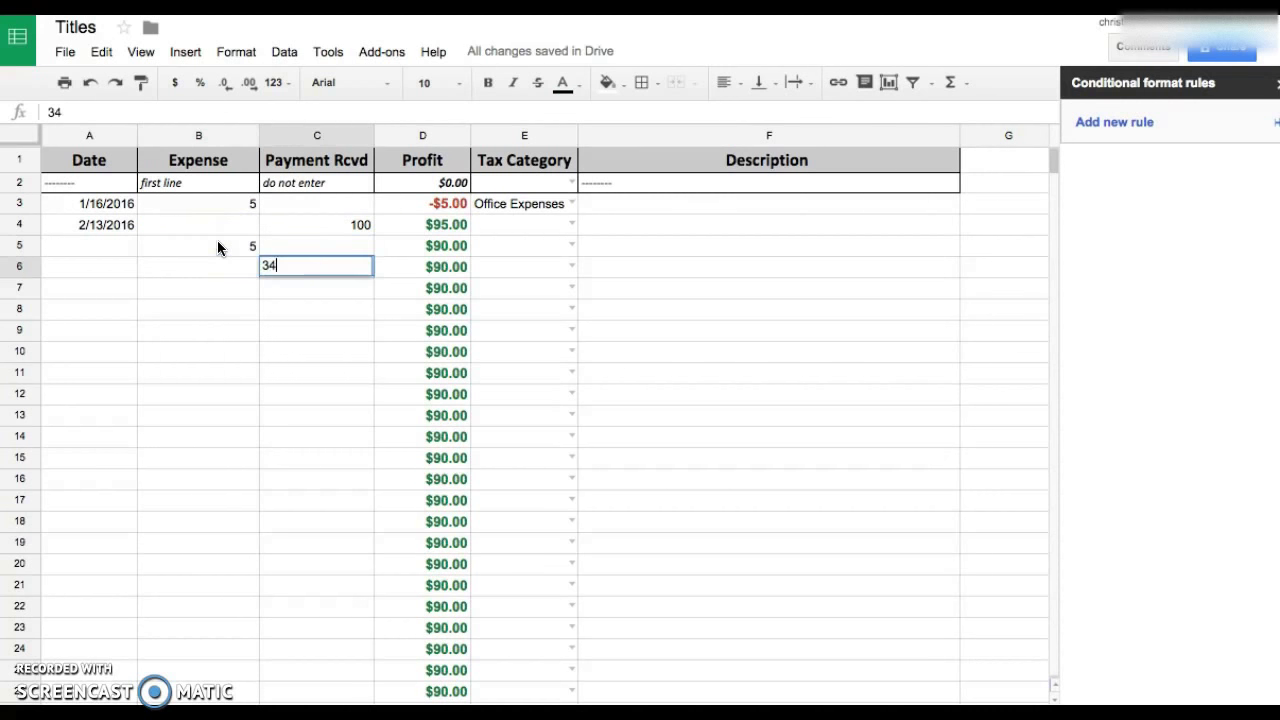
pyautogui.press('Return')
pyautogui.press('Right')
pyautogui.write('56')
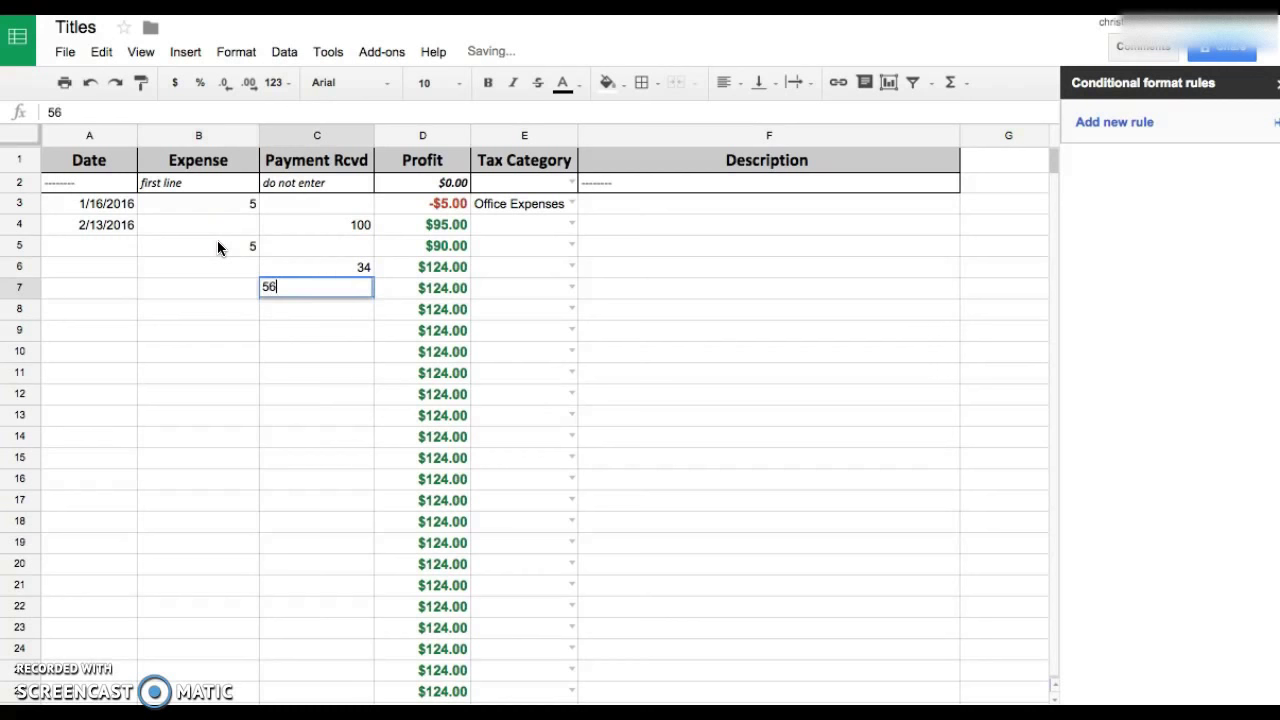
pyautogui.press('Return')
pyautogui.press('Left')
pyautogui.write('200')
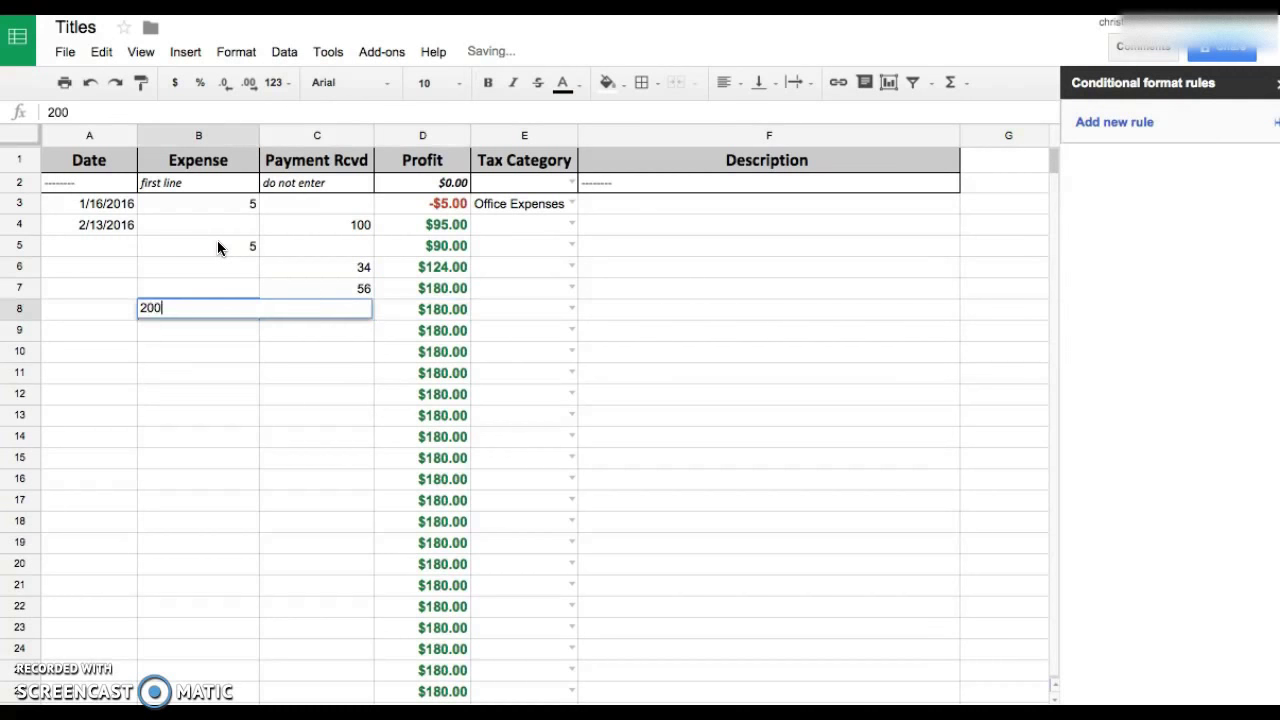
pyautogui.press('Return')
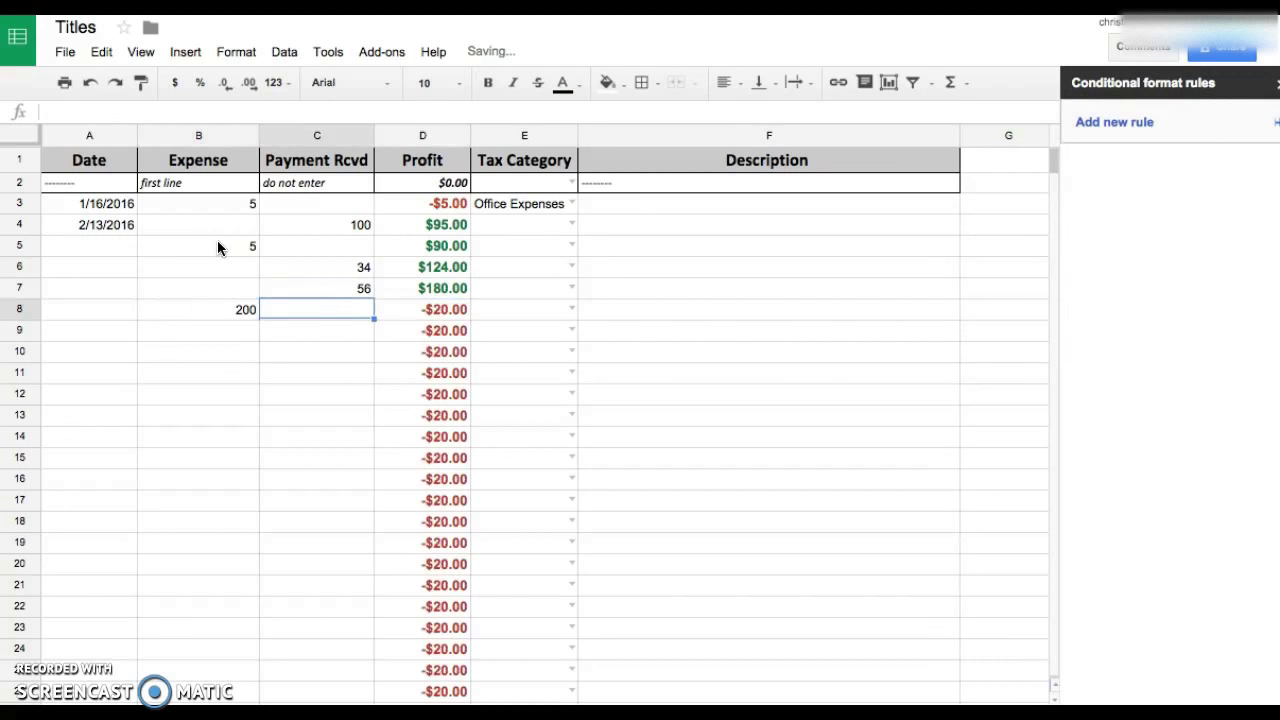
pyautogui.click(300, 310)
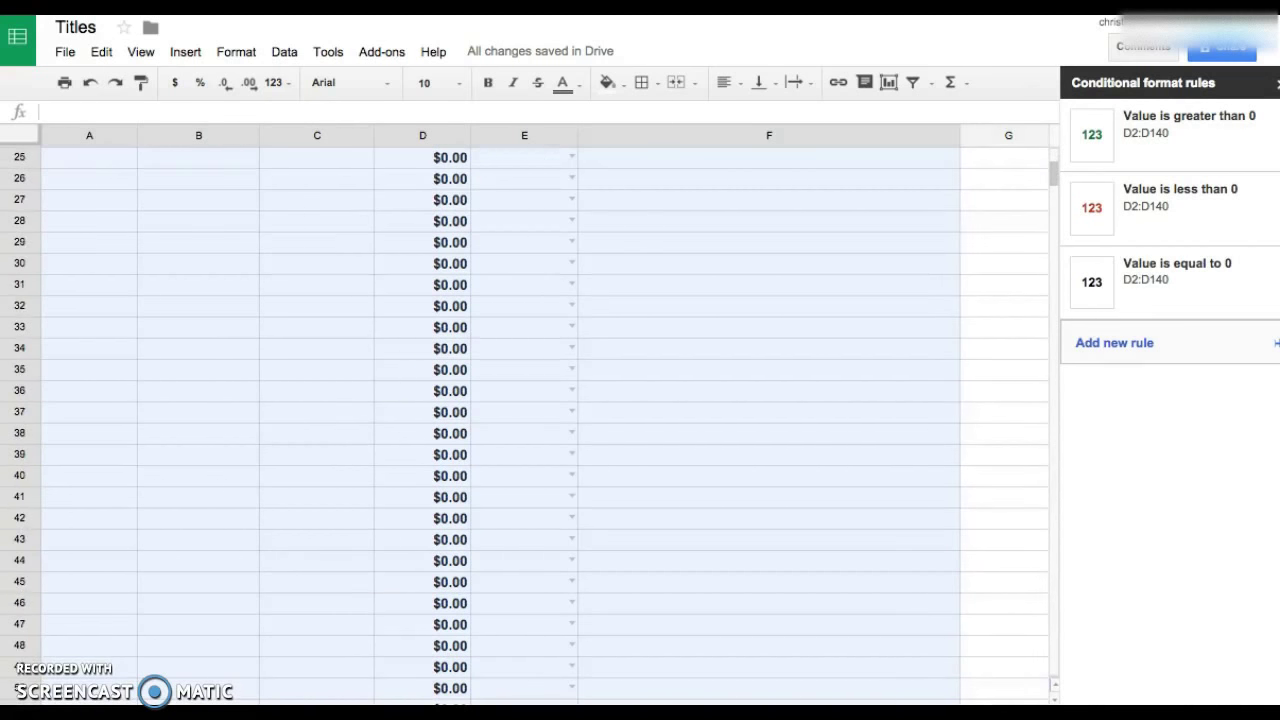
# Step: Apply All borders to every cell in the ledger table range
pyautogui.scroll(-15, 877, 543)
pyautogui.hscroll(3, 877, 606)
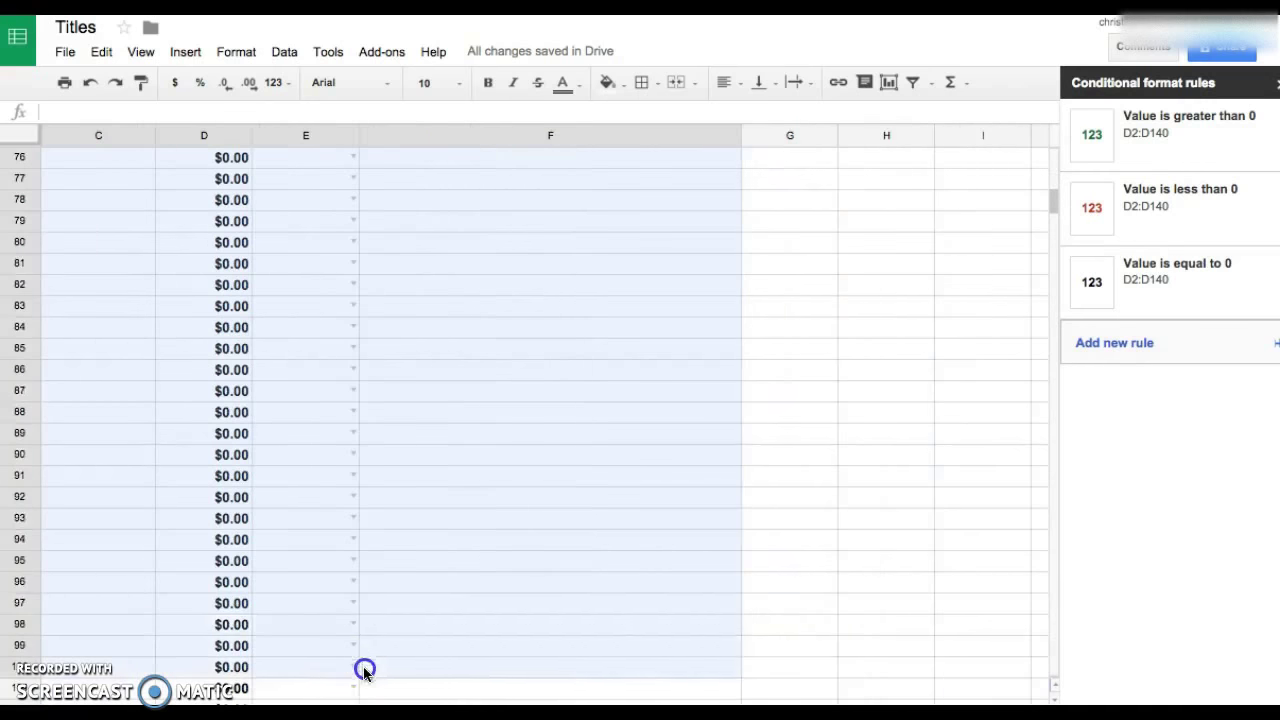
pyautogui.moveTo(364, 670); pyautogui.dragTo(540, 700)
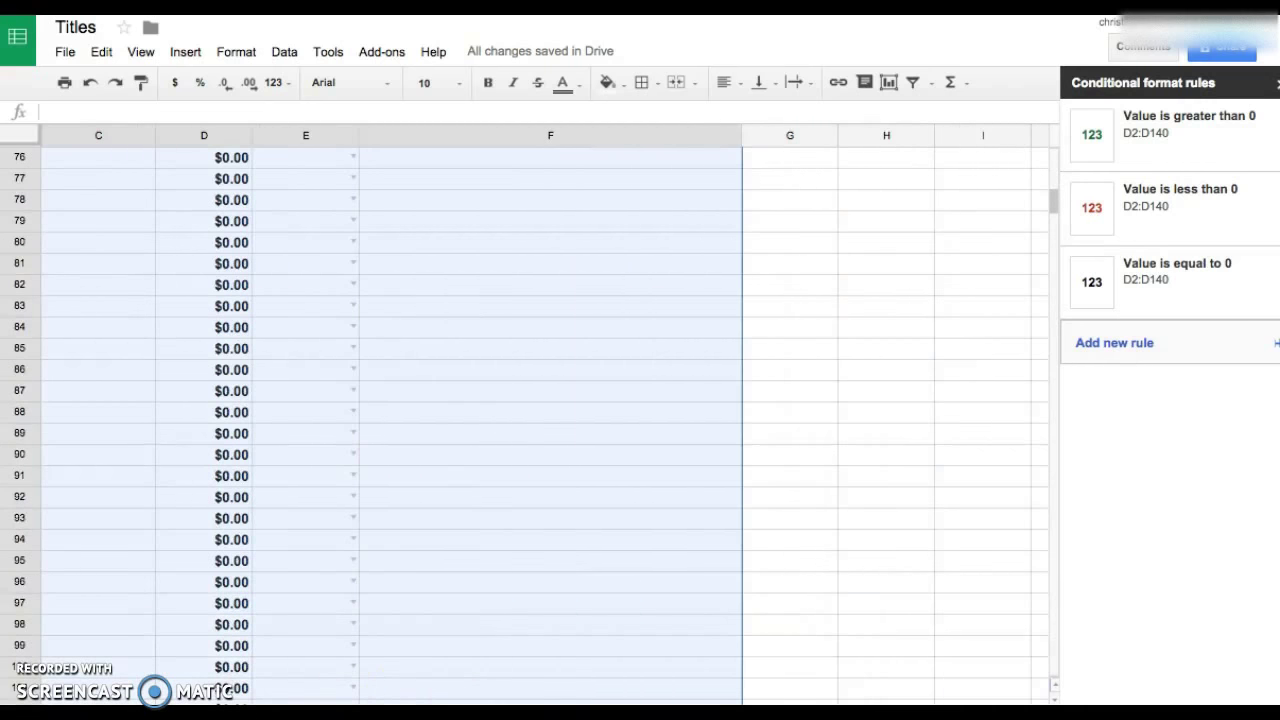
pyautogui.click(643, 82)
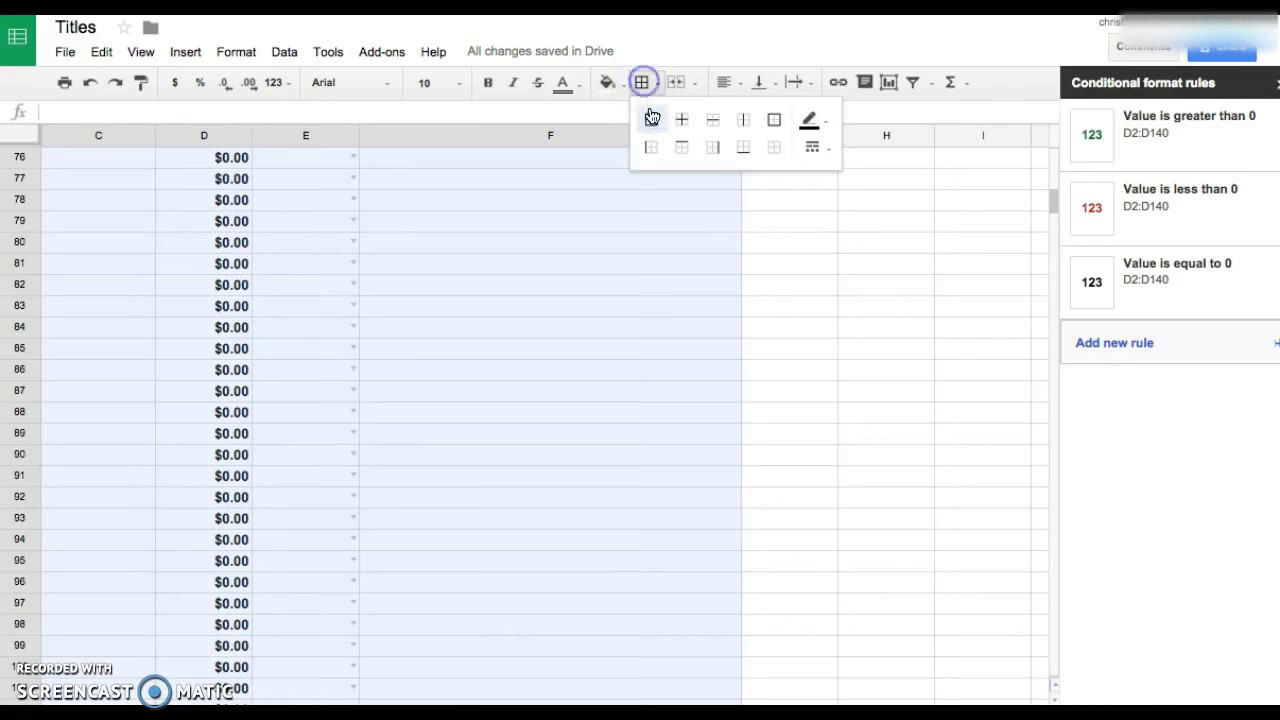
pyautogui.click(652, 117)
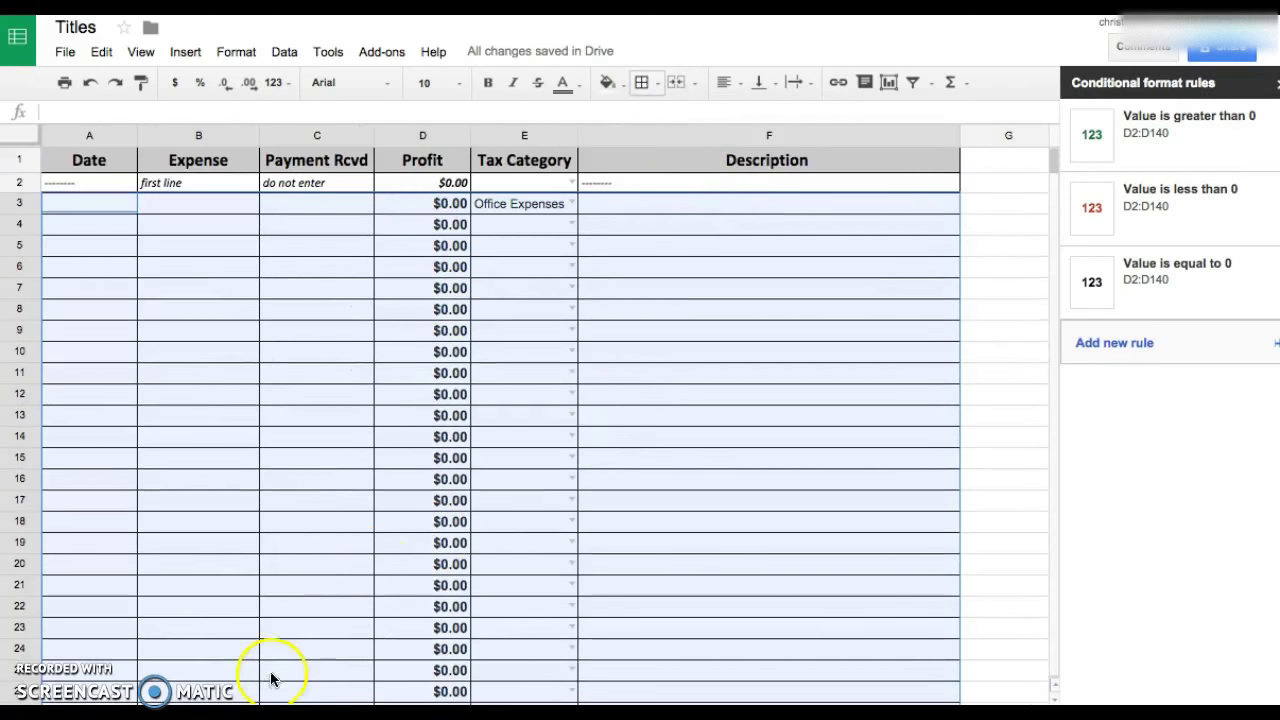
# Step: Clear the leftover Office Expenses category from E3, leaving E4 unchanged
pyautogui.click(561, 203)
pyautogui.press('Delete')
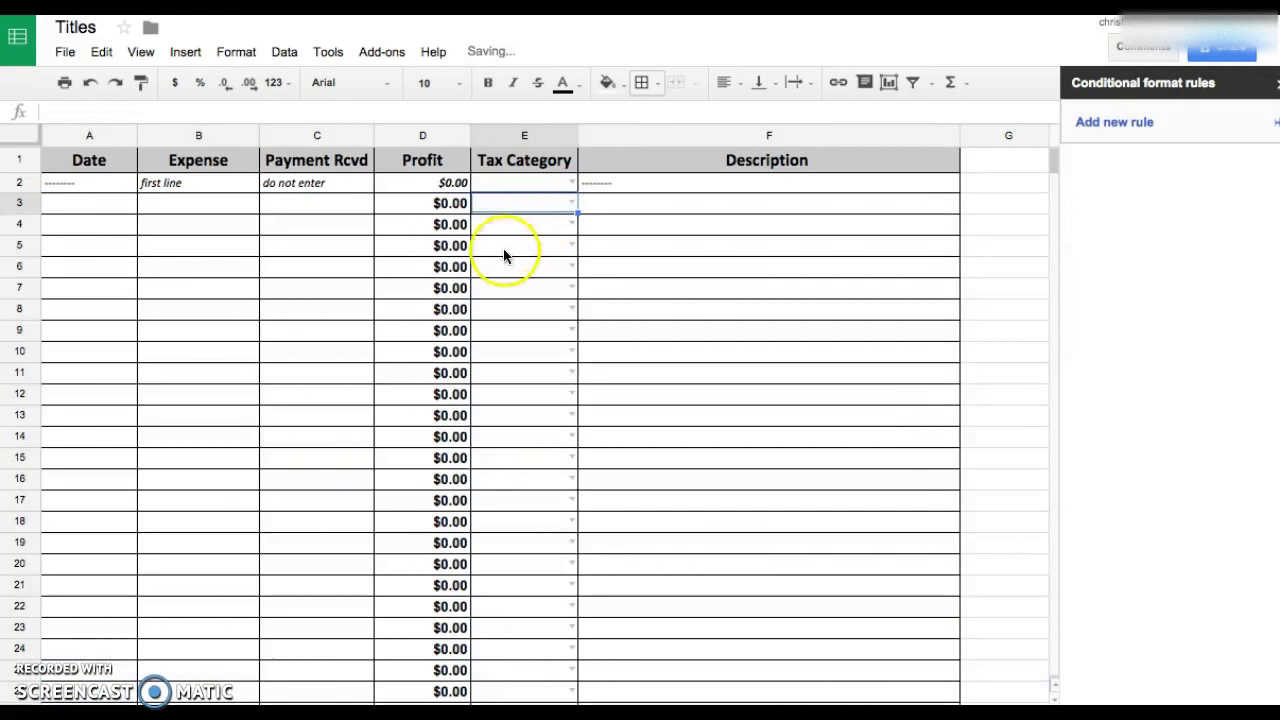
pyautogui.click(572, 224)
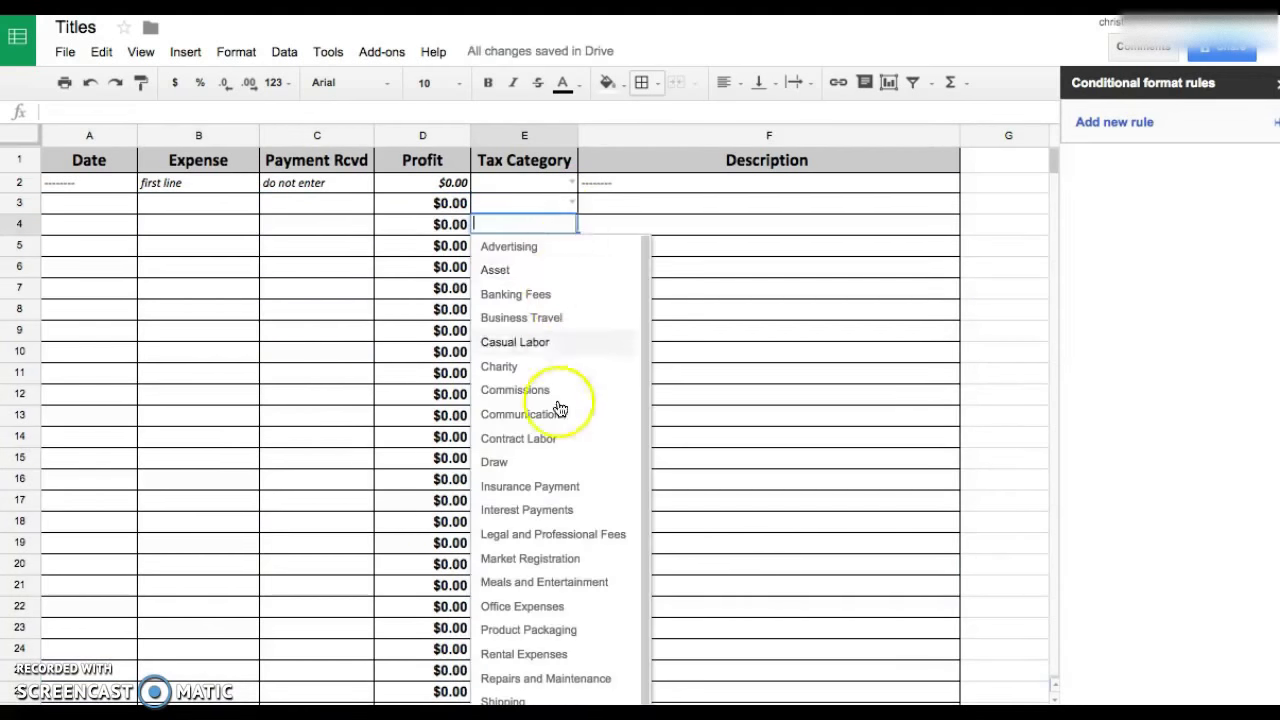
pyautogui.click(312, 376)
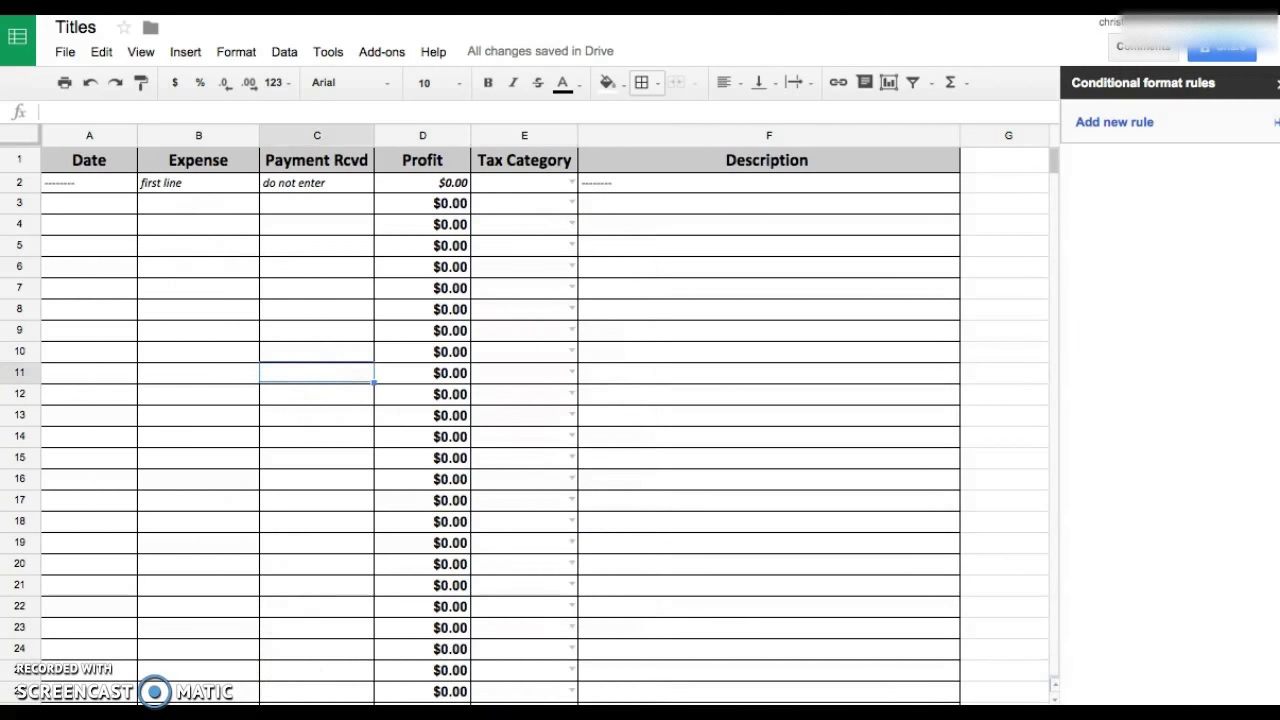
pyautogui.hotkey('ctrl', 'shift', 'pagedown')
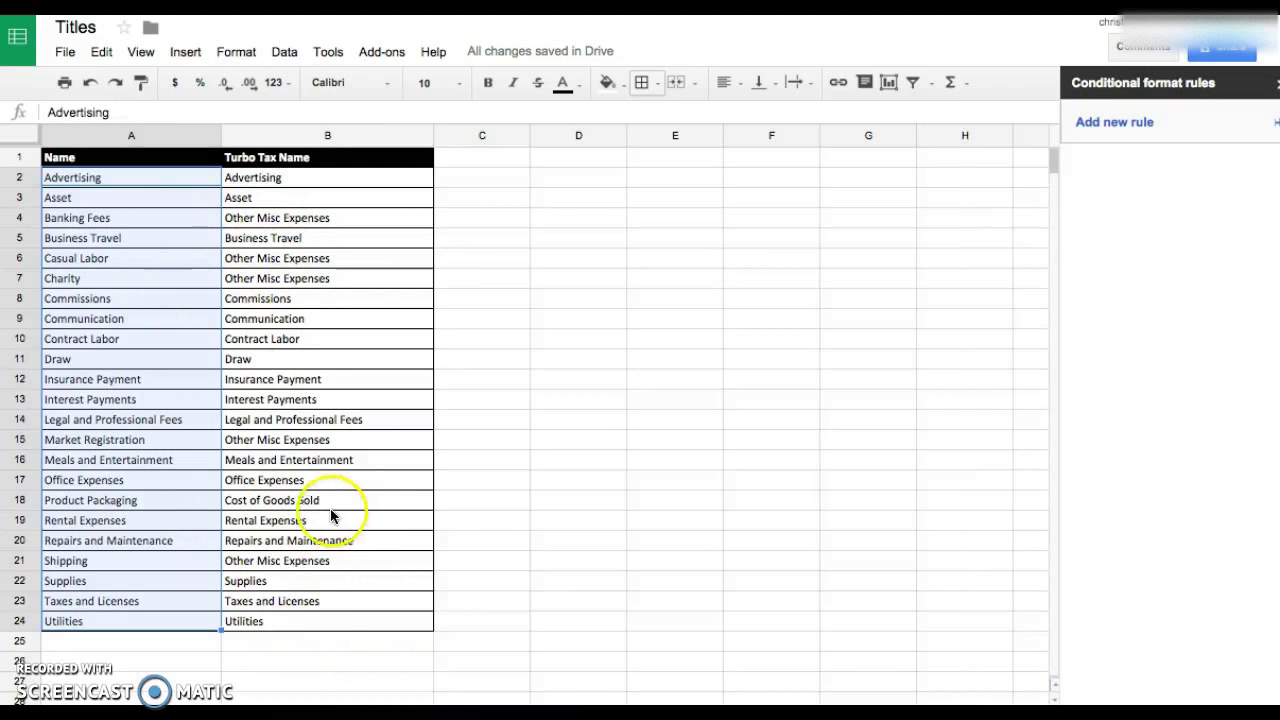
pyautogui.hotkey('ctrl', 'shift', 'pageup')
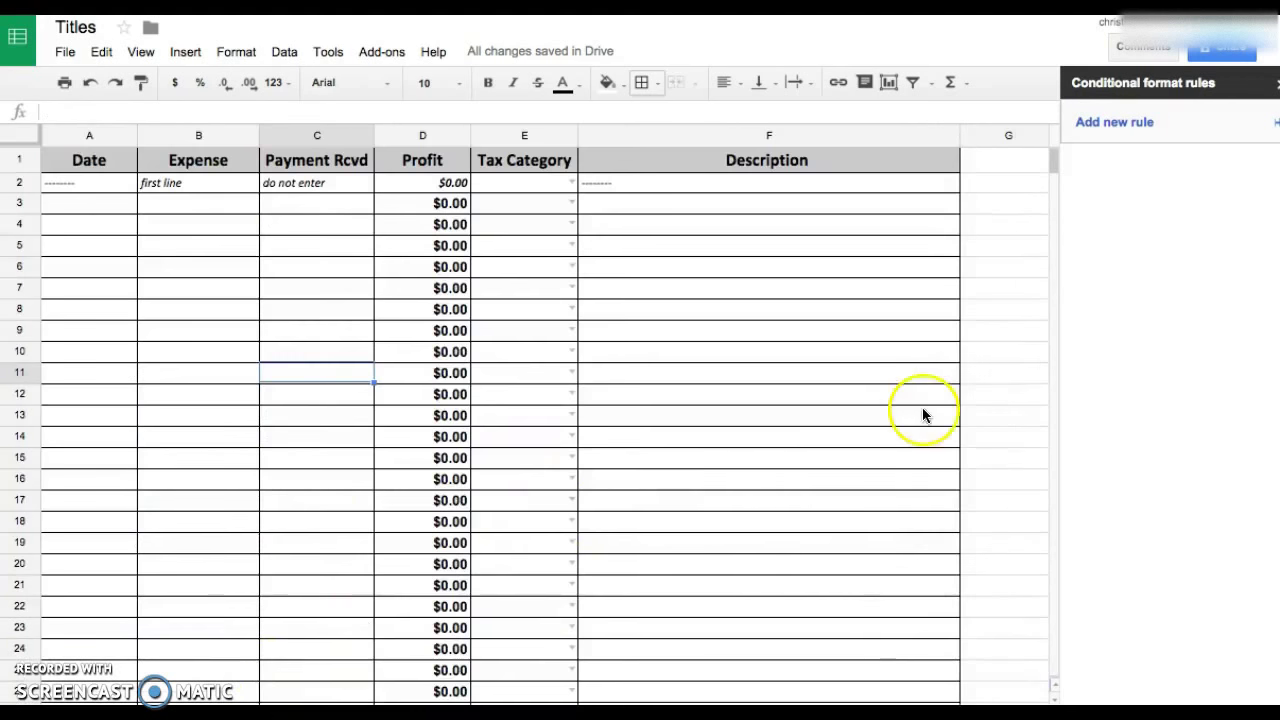
pyautogui.hscroll(10, 923, 414)
pyautogui.hscroll(-10, 667, 293)
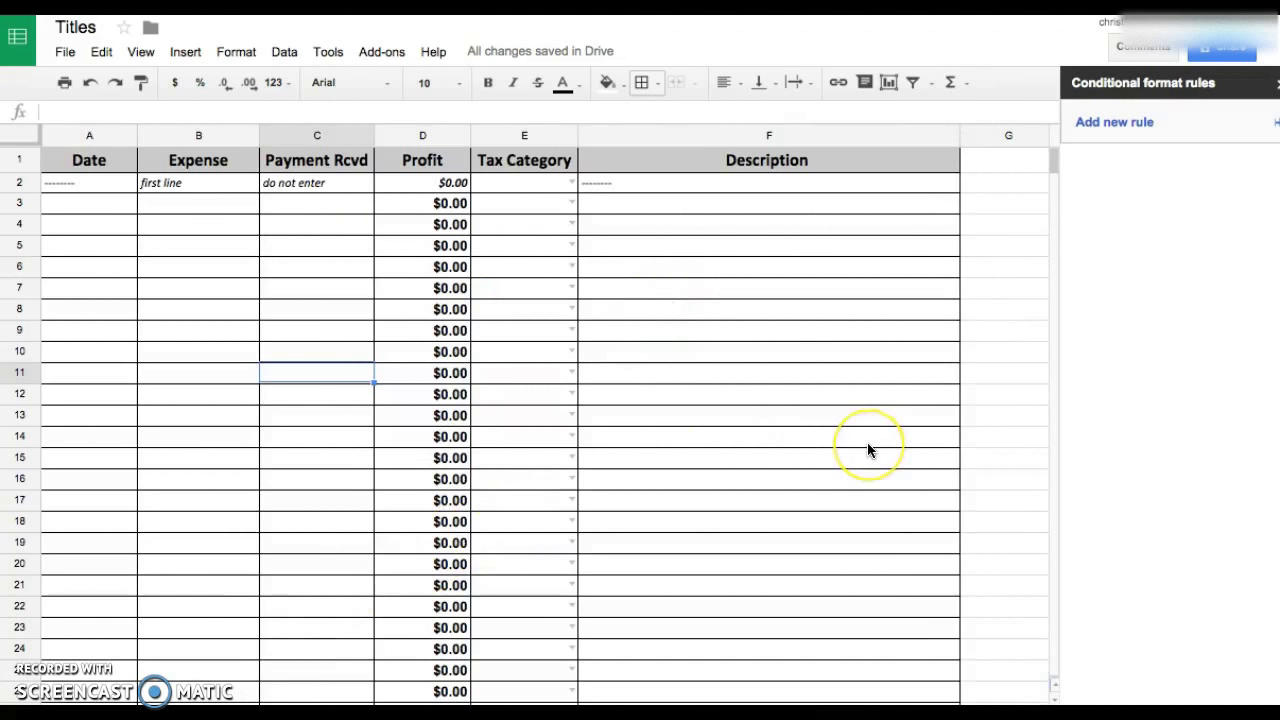
pyautogui.hscroll(5, 867, 442)
pyautogui.hscroll(-5, 867, 450)
# Step: Add a new blank sheet to the spreadsheet
pyautogui.click(25, 700)
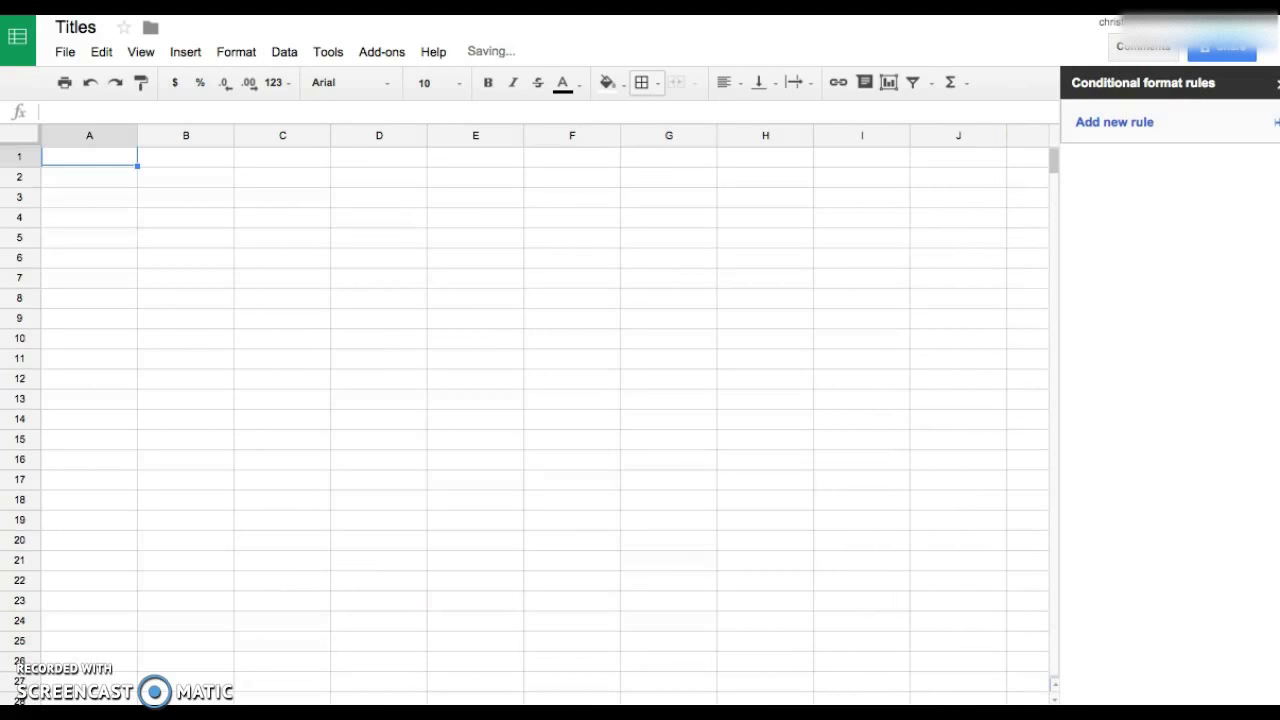
pyautogui.rightClick(270, 705)
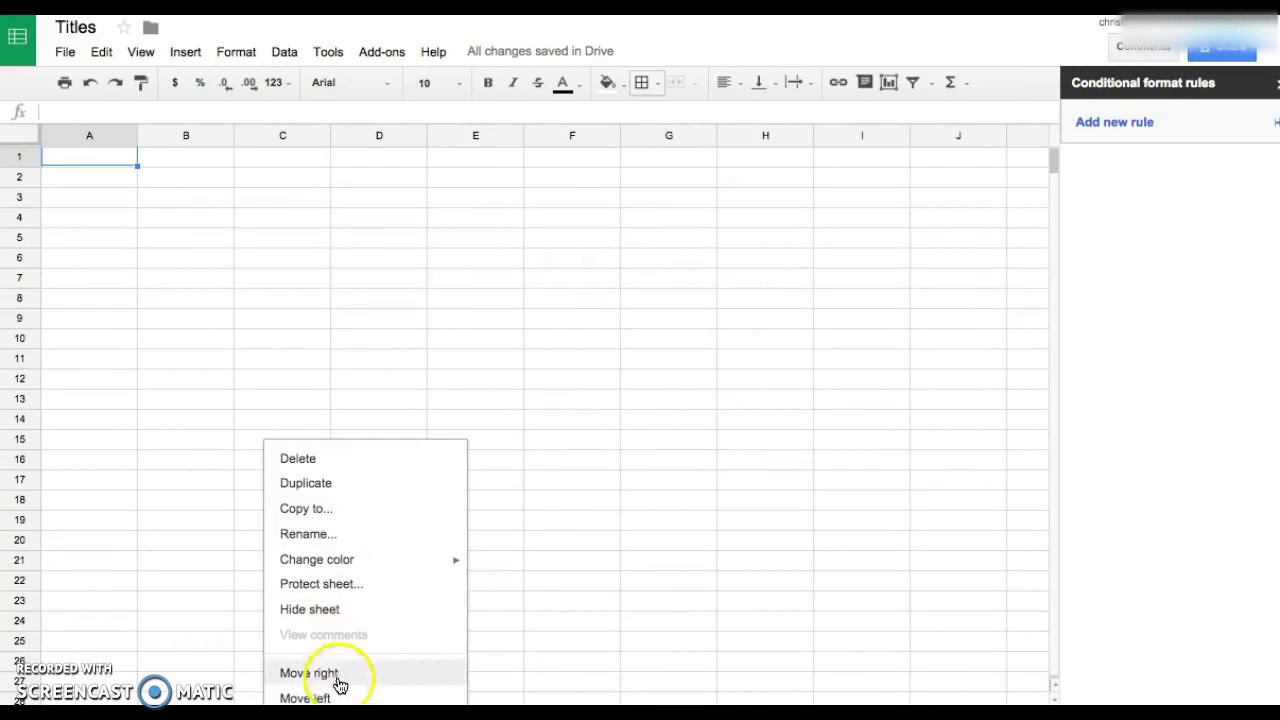
pyautogui.click(323, 532)
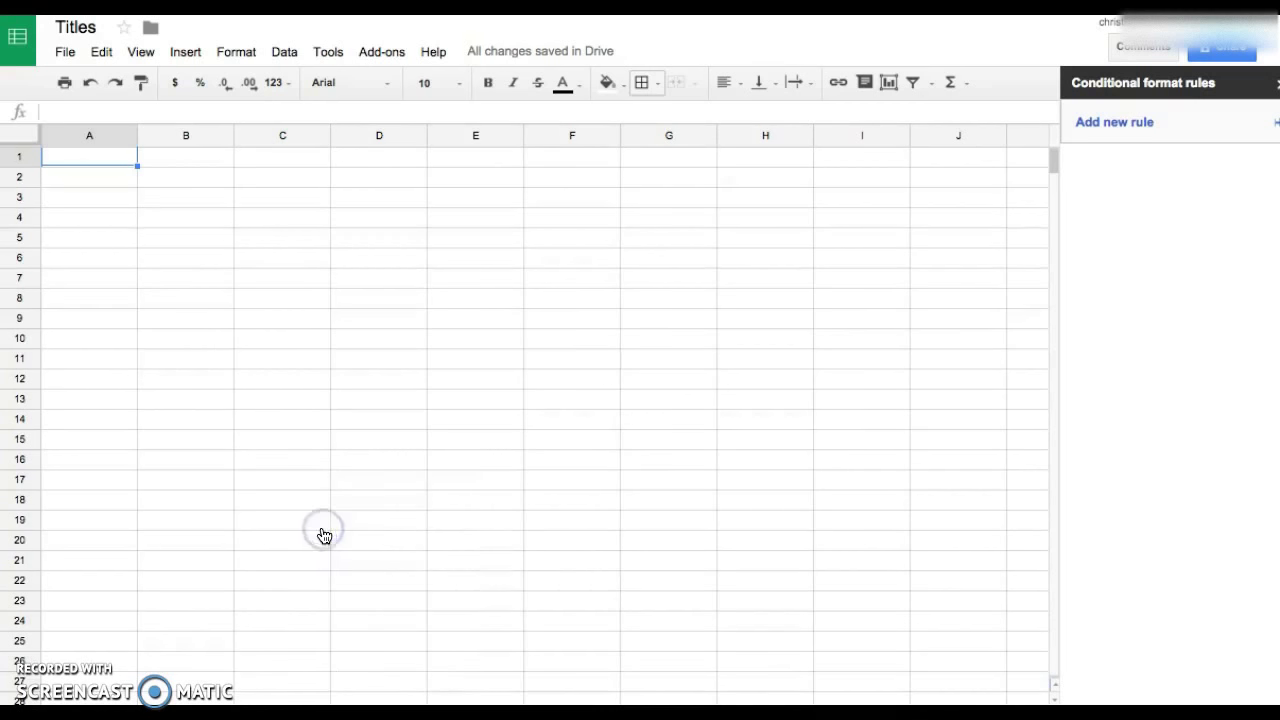
pyautogui.click(310, 343)
# Step: Enter the headers Date in A1 and Event/Location in B1
pyautogui.click(77, 157)
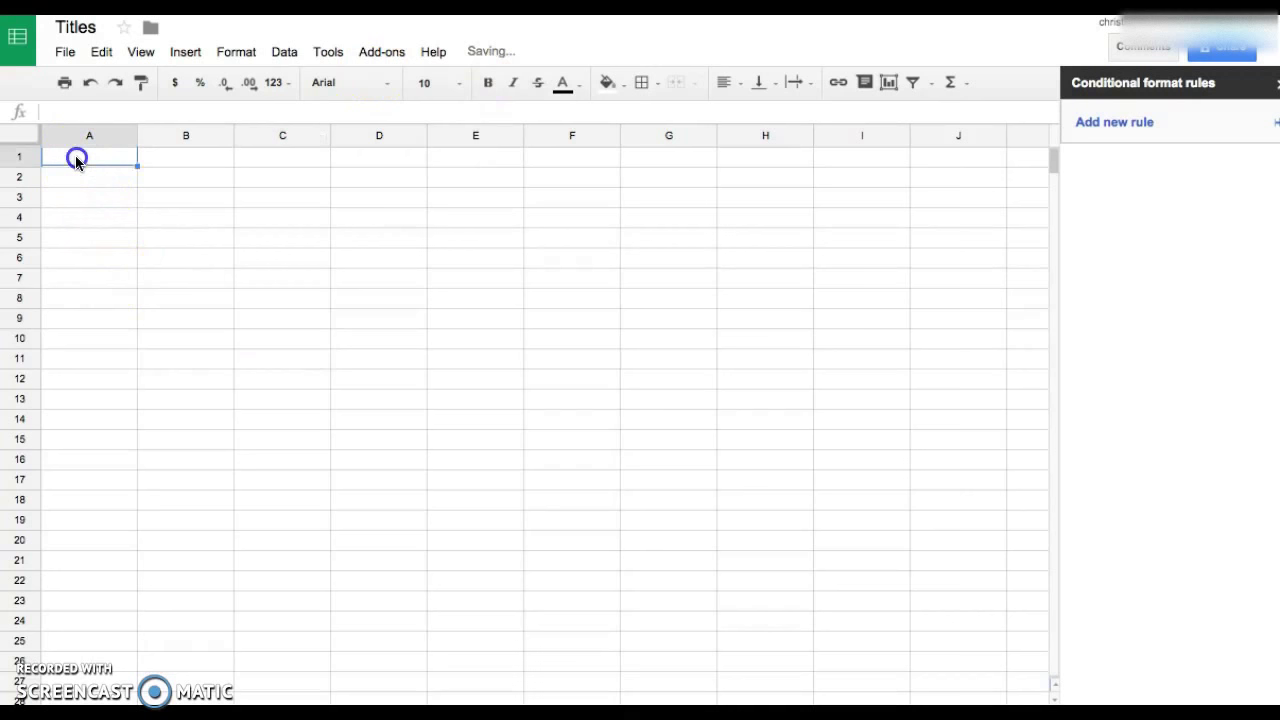
pyautogui.write('Date')
pyautogui.press('Tab')
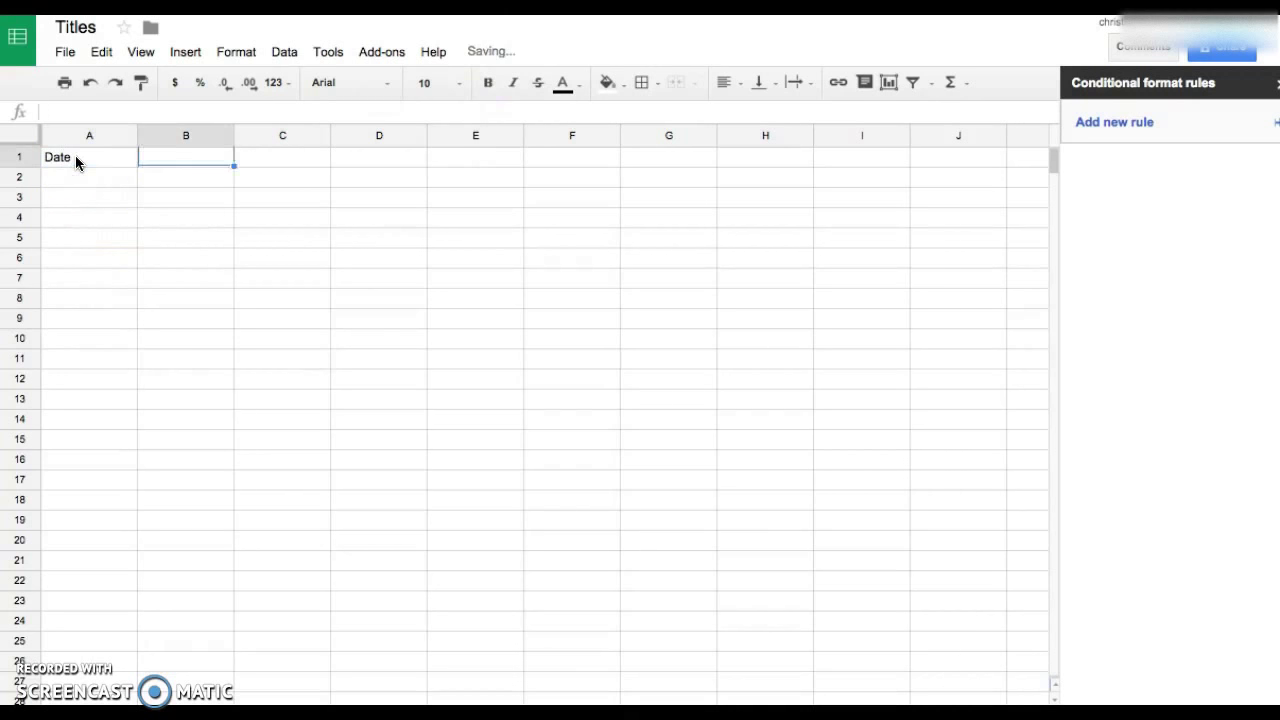
pyautogui.write('Mileage')
pyautogui.press('Tab')
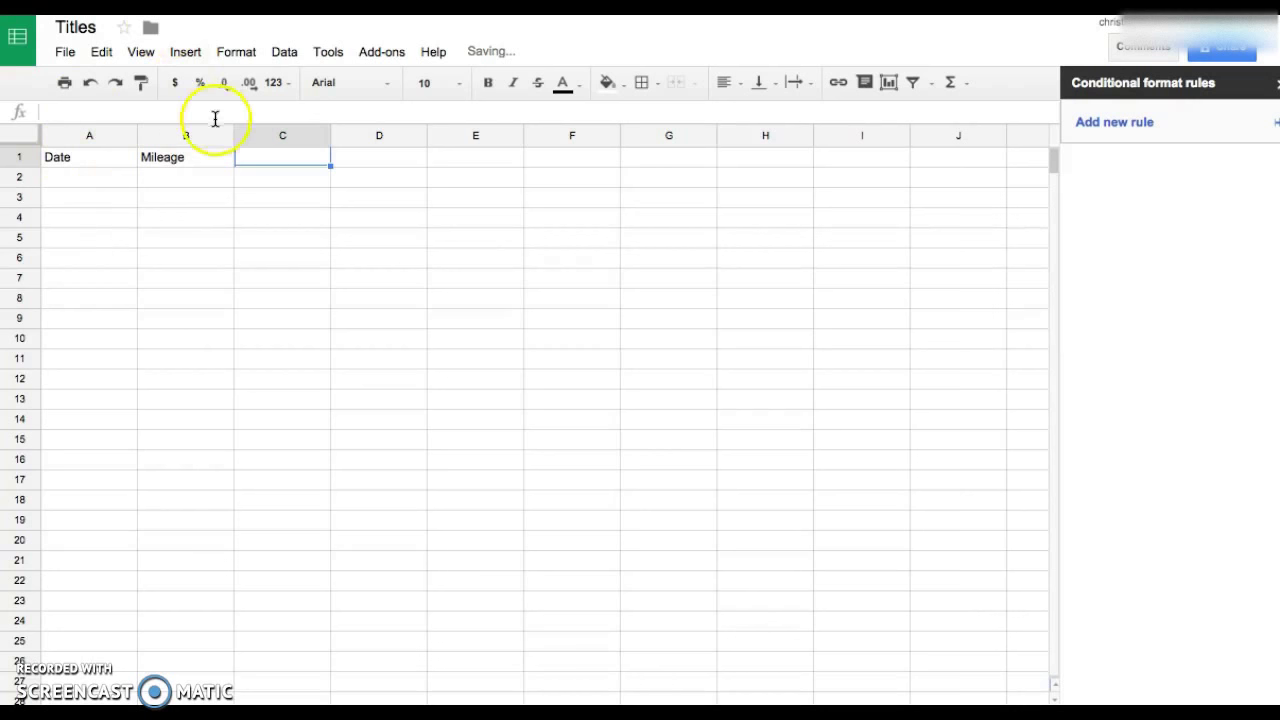
pyautogui.click(184, 160)
pyautogui.write('Event/Location')
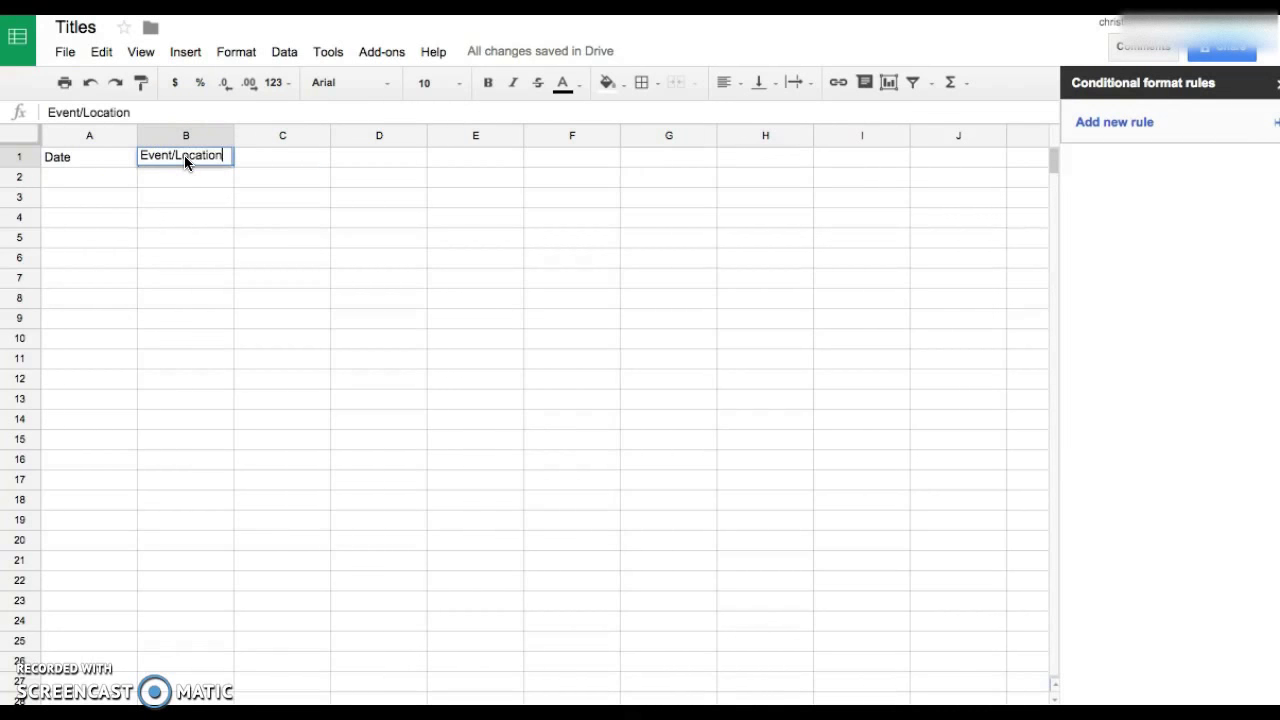
pyautogui.press('Tab')
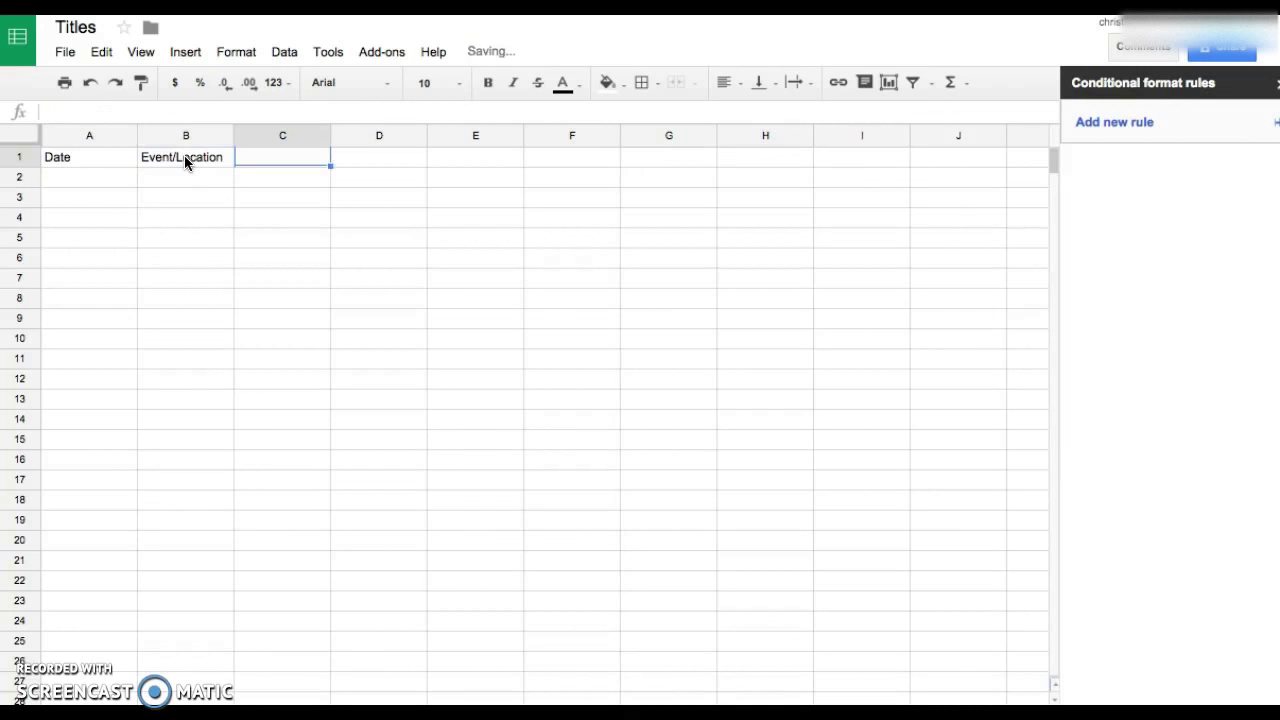
# Step: Enter the headers Mileage in C1 and Description in D1
pyautogui.write('Mileage')
pyautogui.press('Tab')
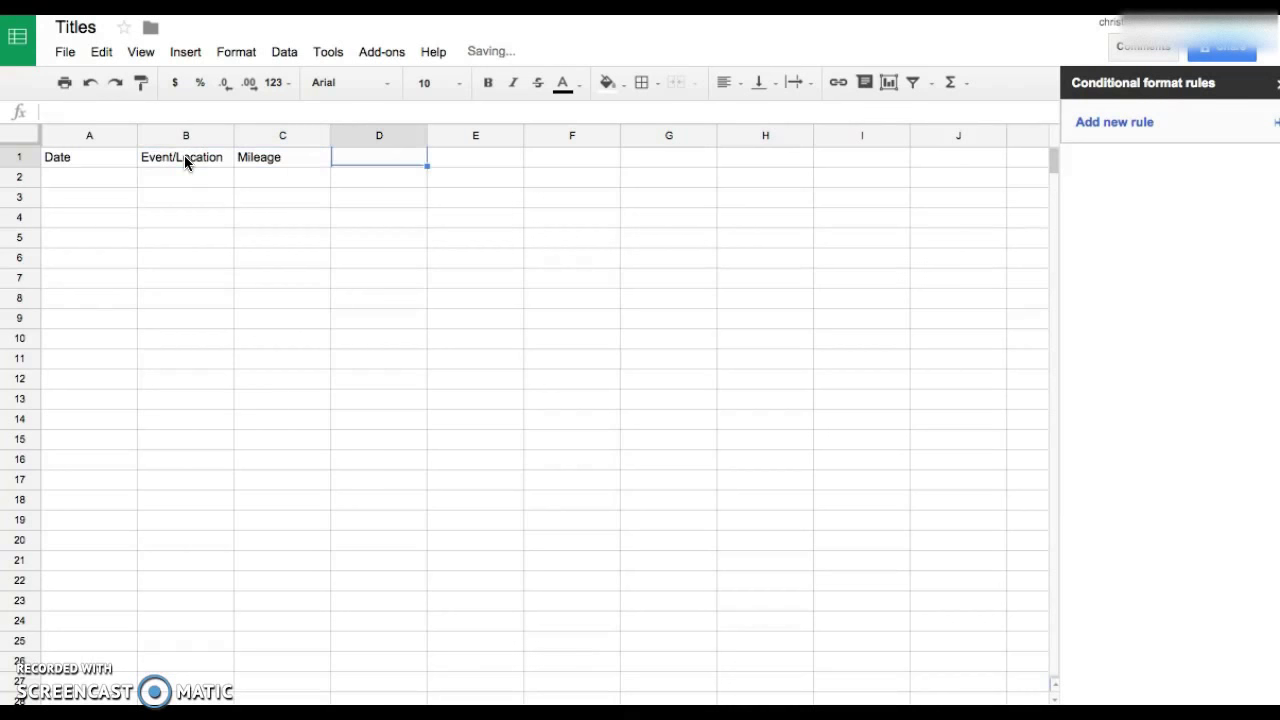
pyautogui.write('Descripti')
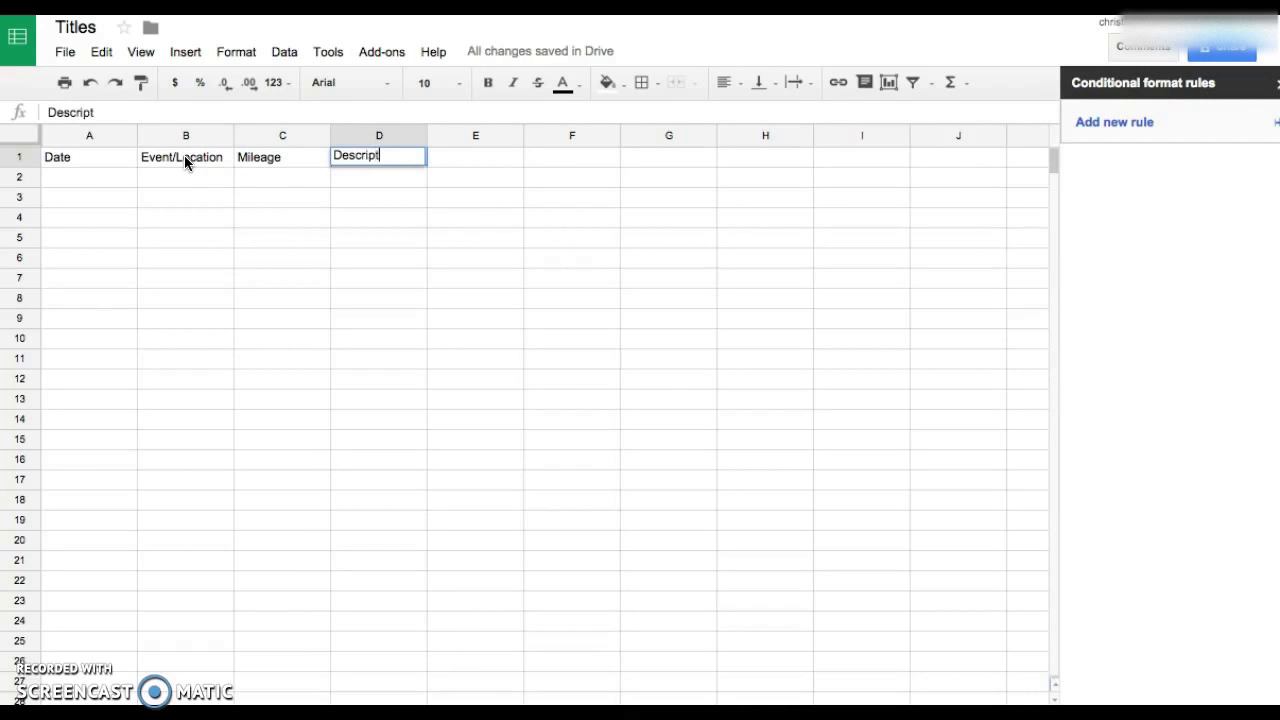
pyautogui.press('BackSpace')
pyautogui.write('ion')
pyautogui.click(160, 220)
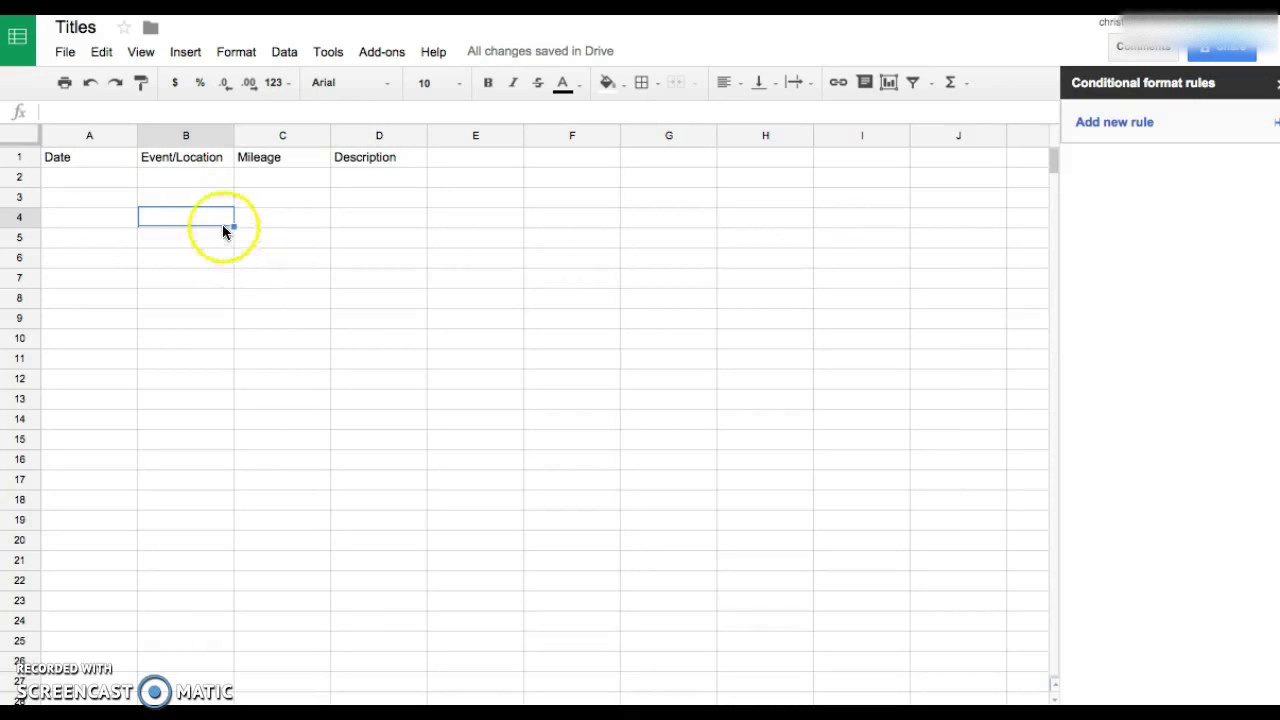
# Step: Add a Running Total label in cell F1
pyautogui.click(579, 157)
pyautogui.write('Running Total')
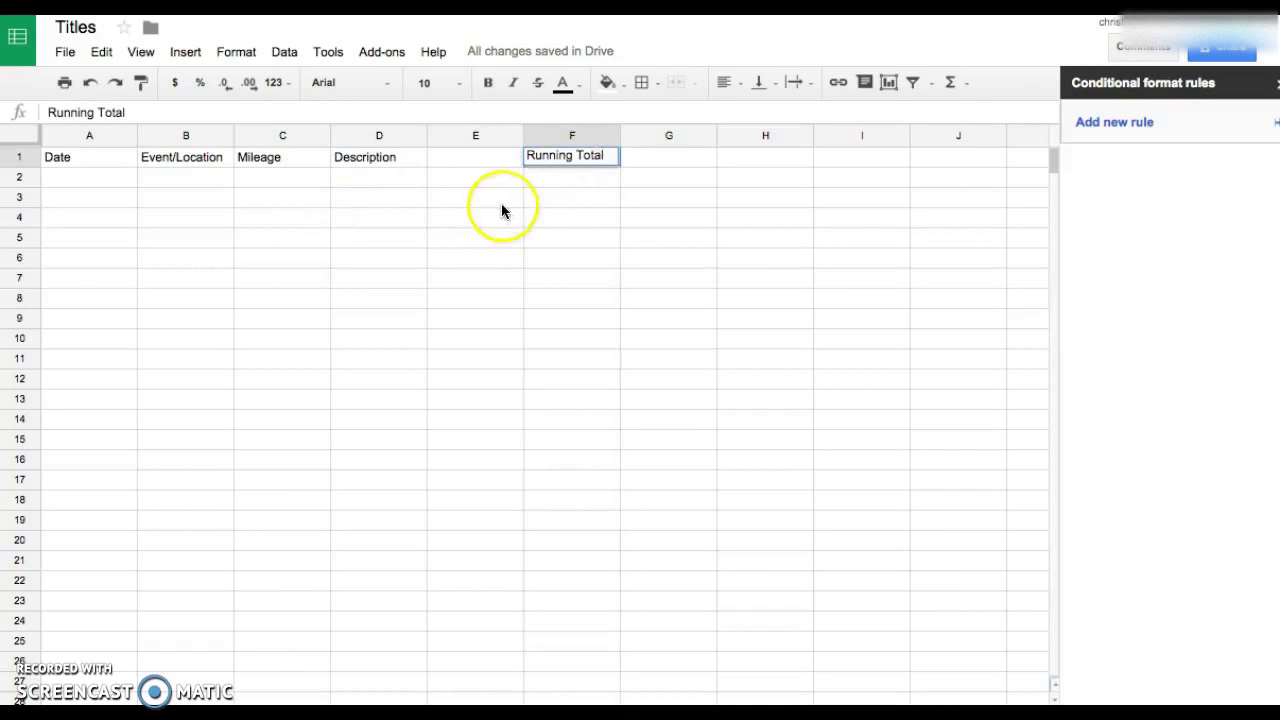
pyautogui.click(500, 206)
# Step: Format headers A1:D1 with black fill and bold white text
pyautogui.moveTo(57, 157); pyautogui.dragTo(366, 160)
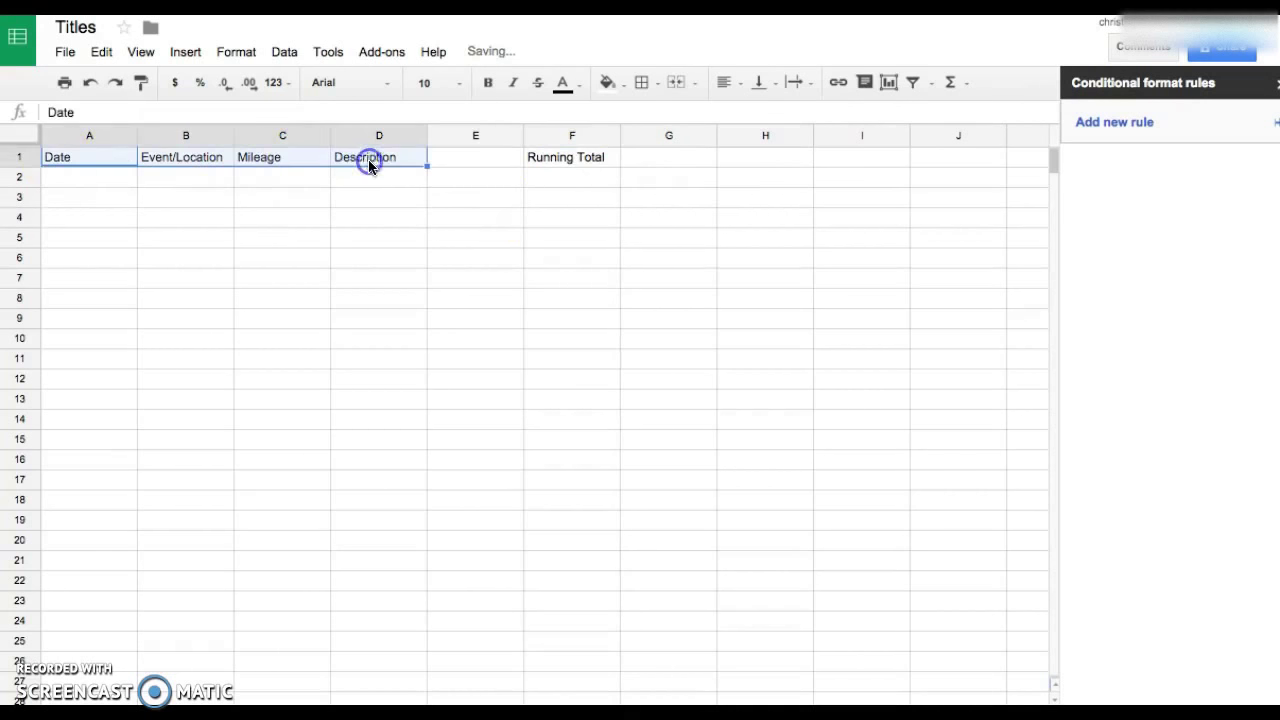
pyautogui.click(610, 84)
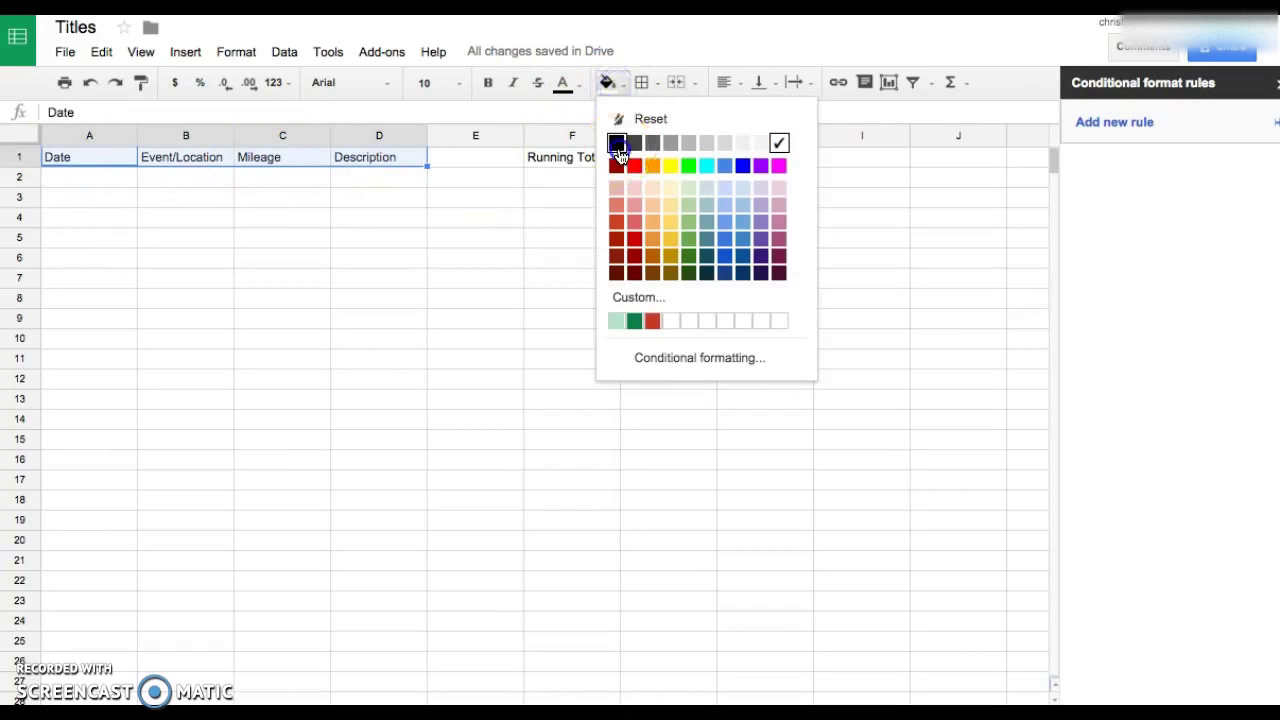
pyautogui.click(617, 146)
pyautogui.click(563, 82)
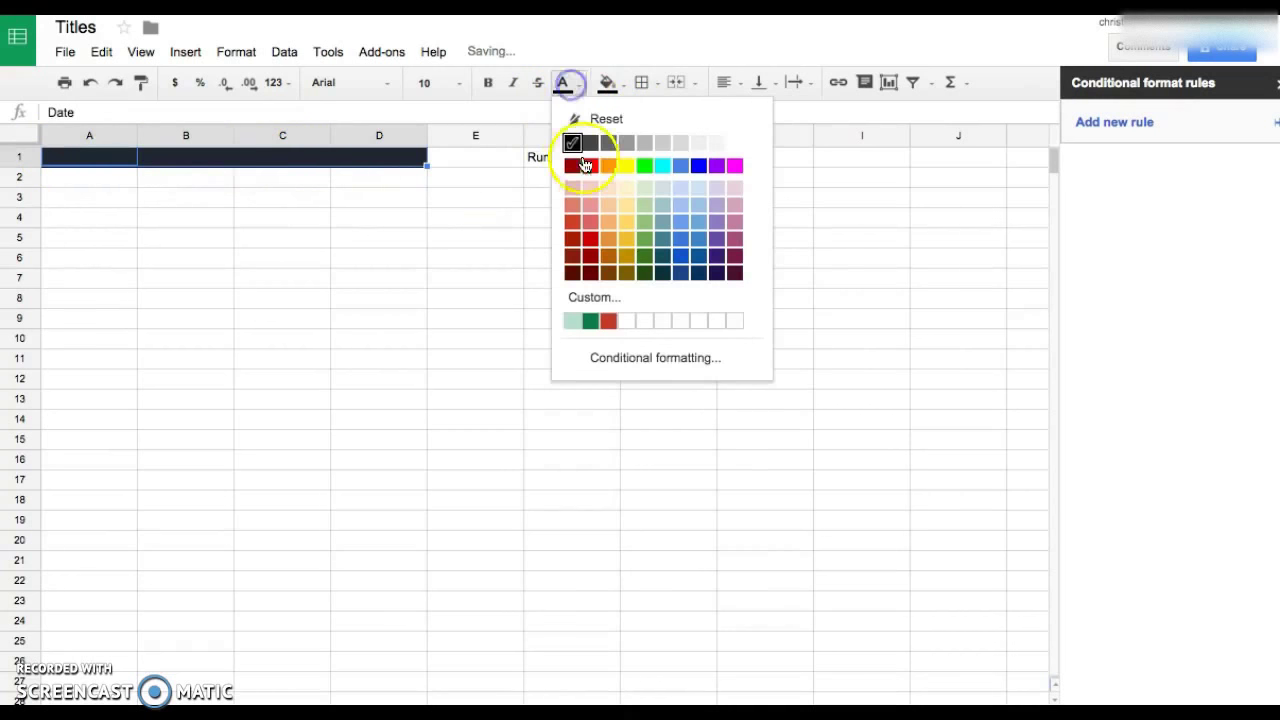
pyautogui.click(733, 142)
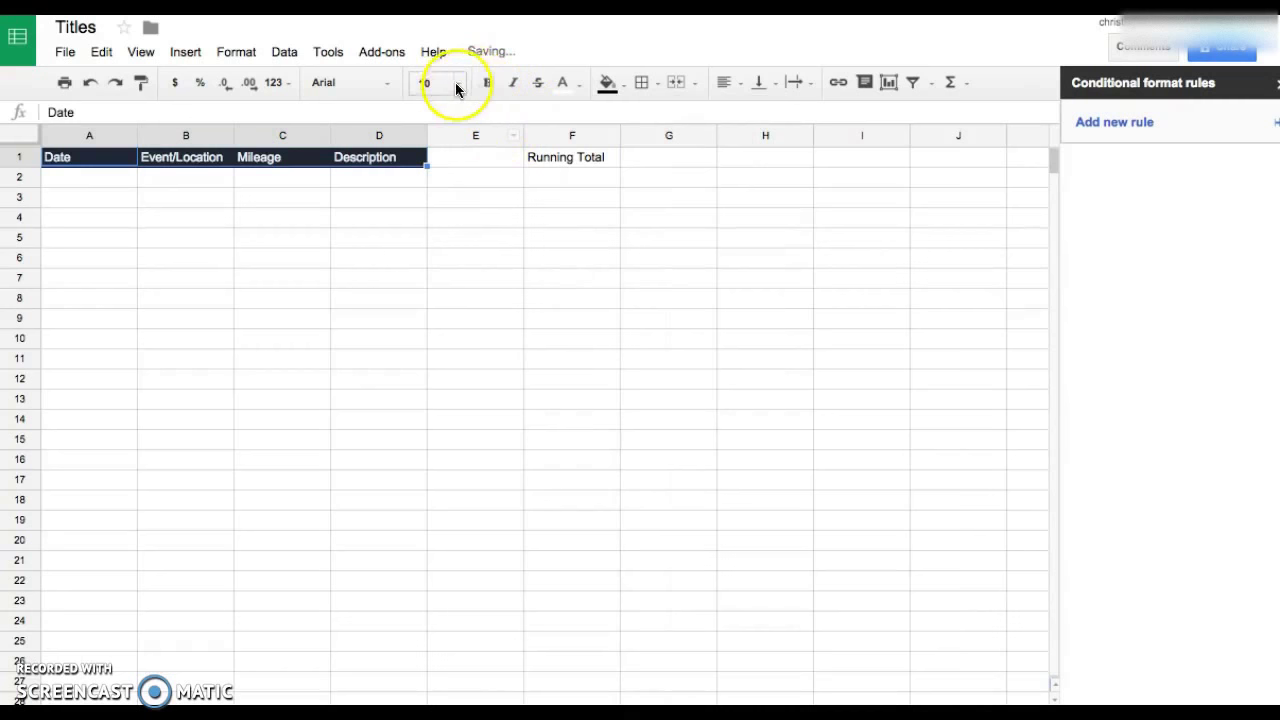
pyautogui.click(490, 84)
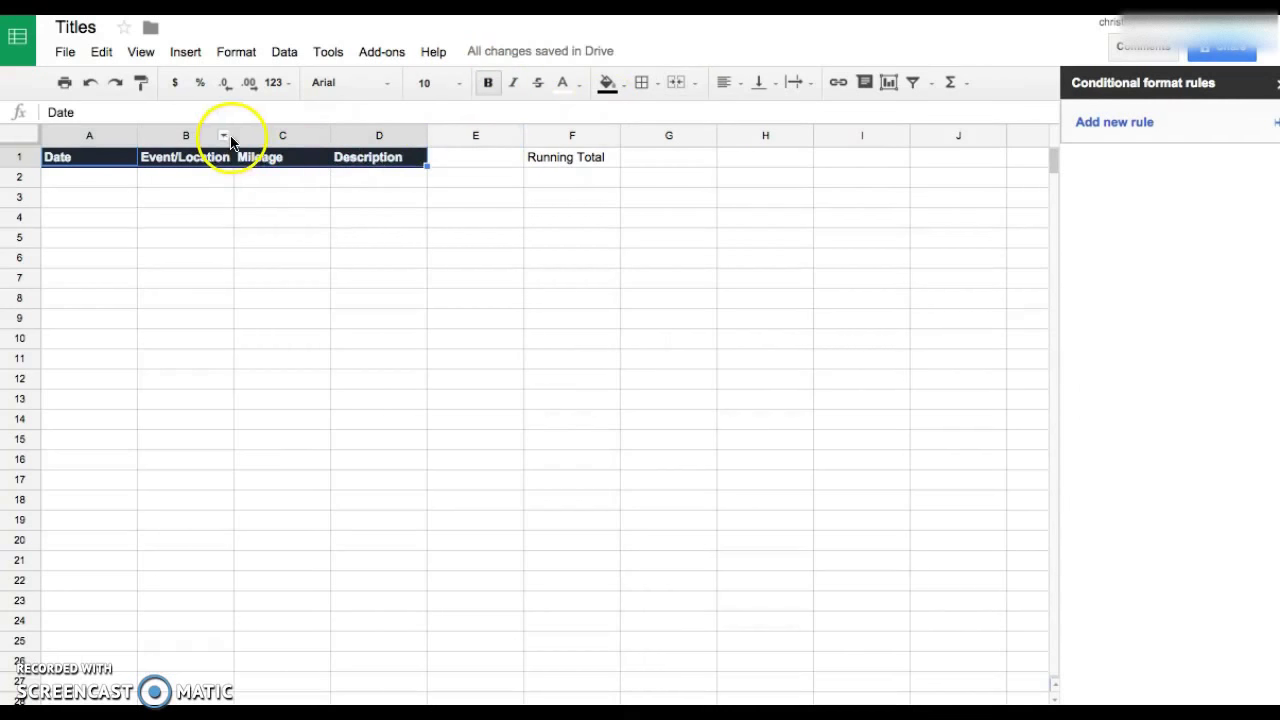
# Step: Widen columns B and D and give the log rows all black borders
pyautogui.moveTo(233, 136); pyautogui.dragTo(310, 137)
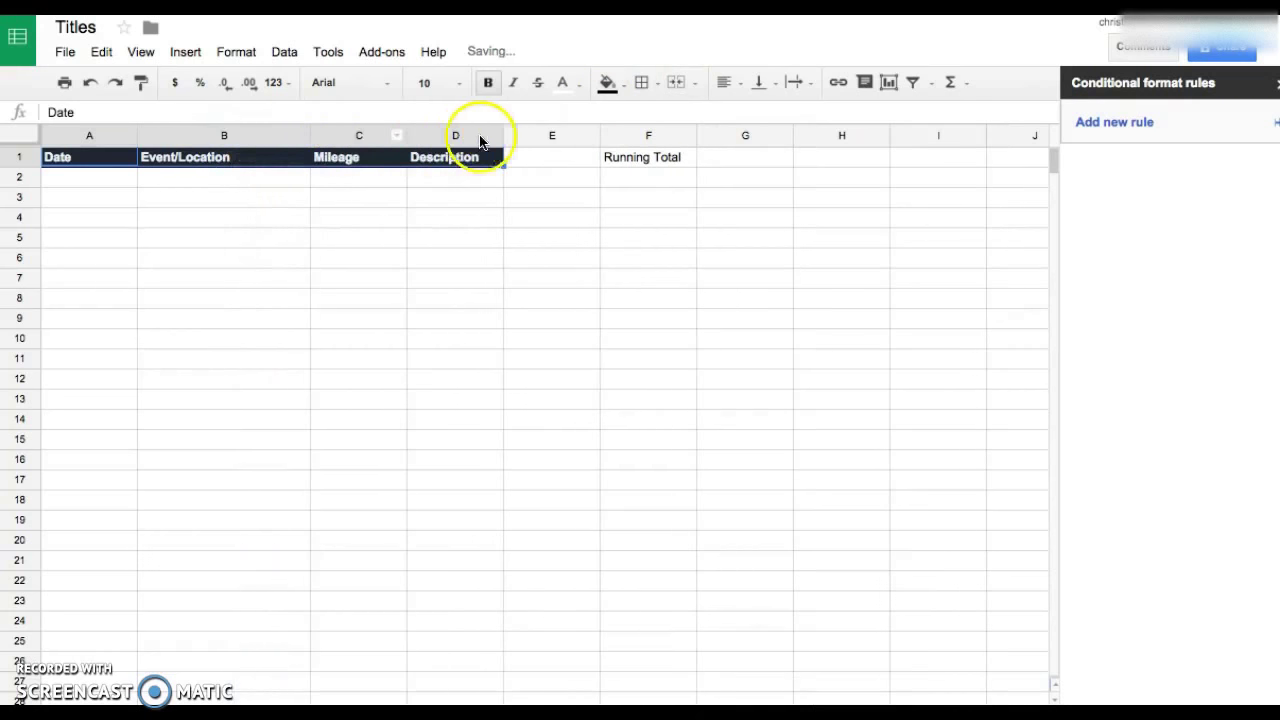
pyautogui.moveTo(503, 137); pyautogui.dragTo(599, 137)
pyautogui.moveTo(89, 182); pyautogui.dragTo(560, 690)
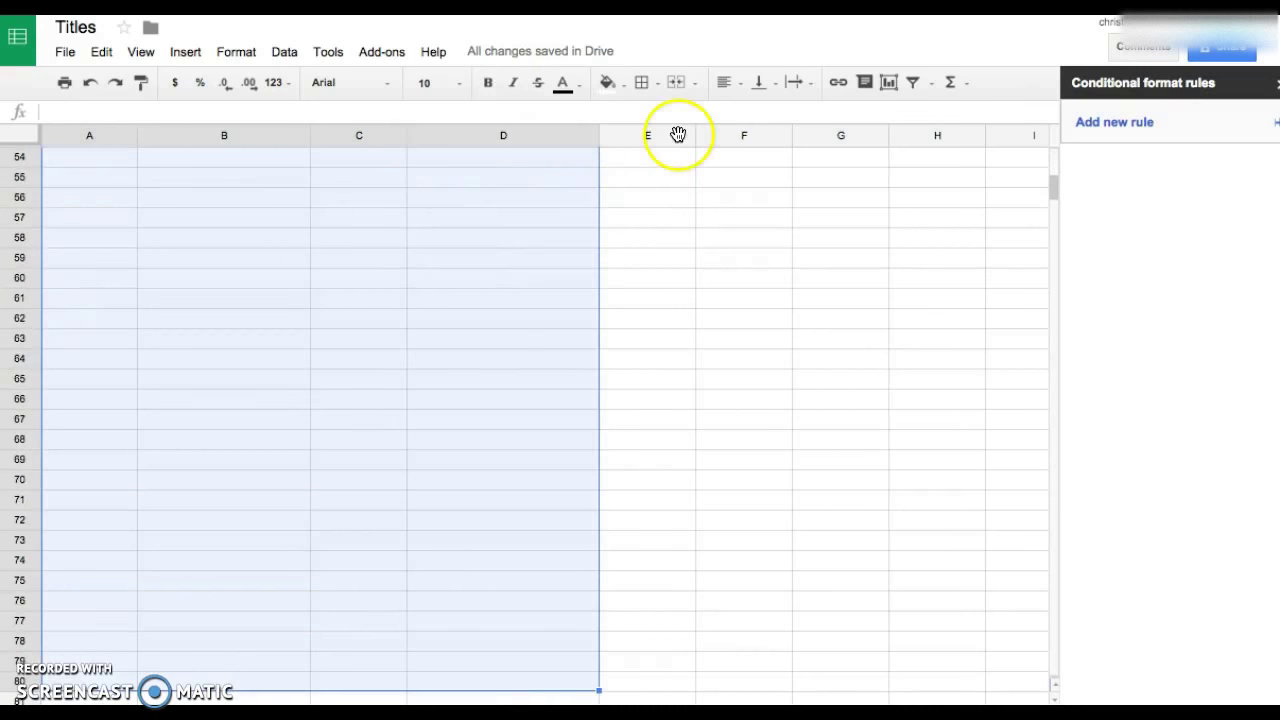
pyautogui.click(642, 82)
pyautogui.click(651, 120)
pyautogui.scroll(15, 338, 390)
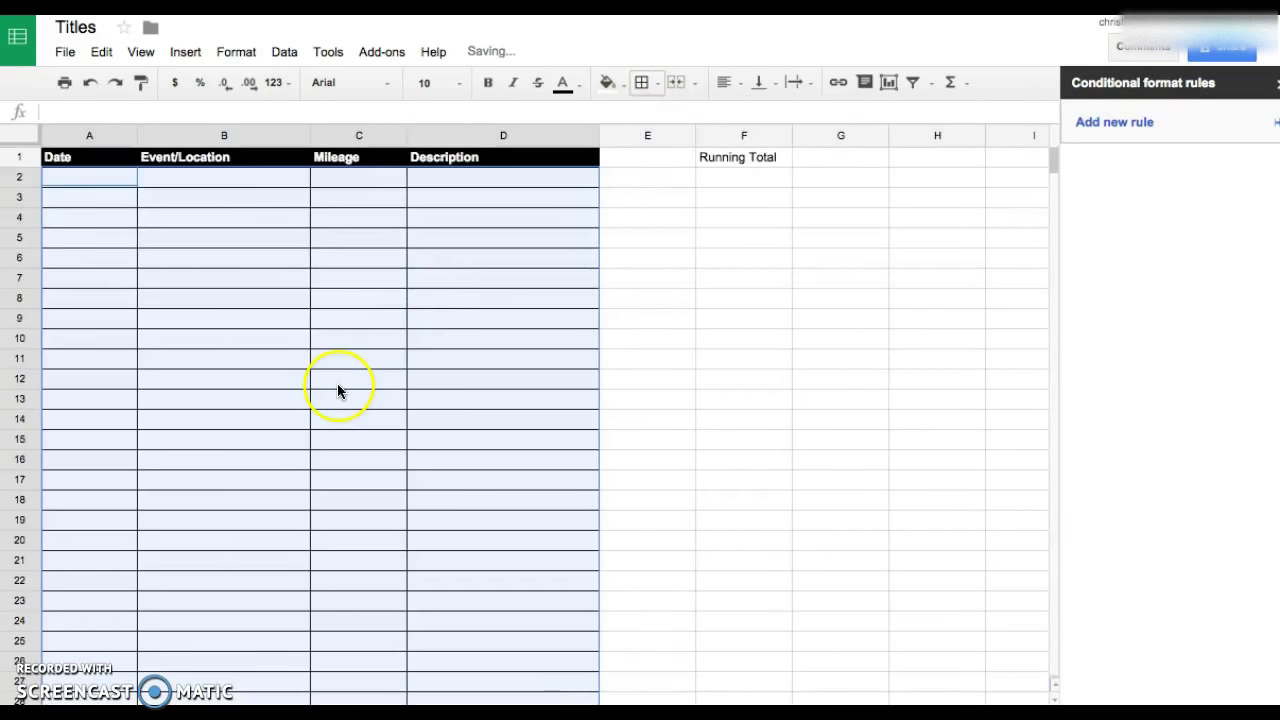
pyautogui.click(297, 220)
pyautogui.click(338, 178)
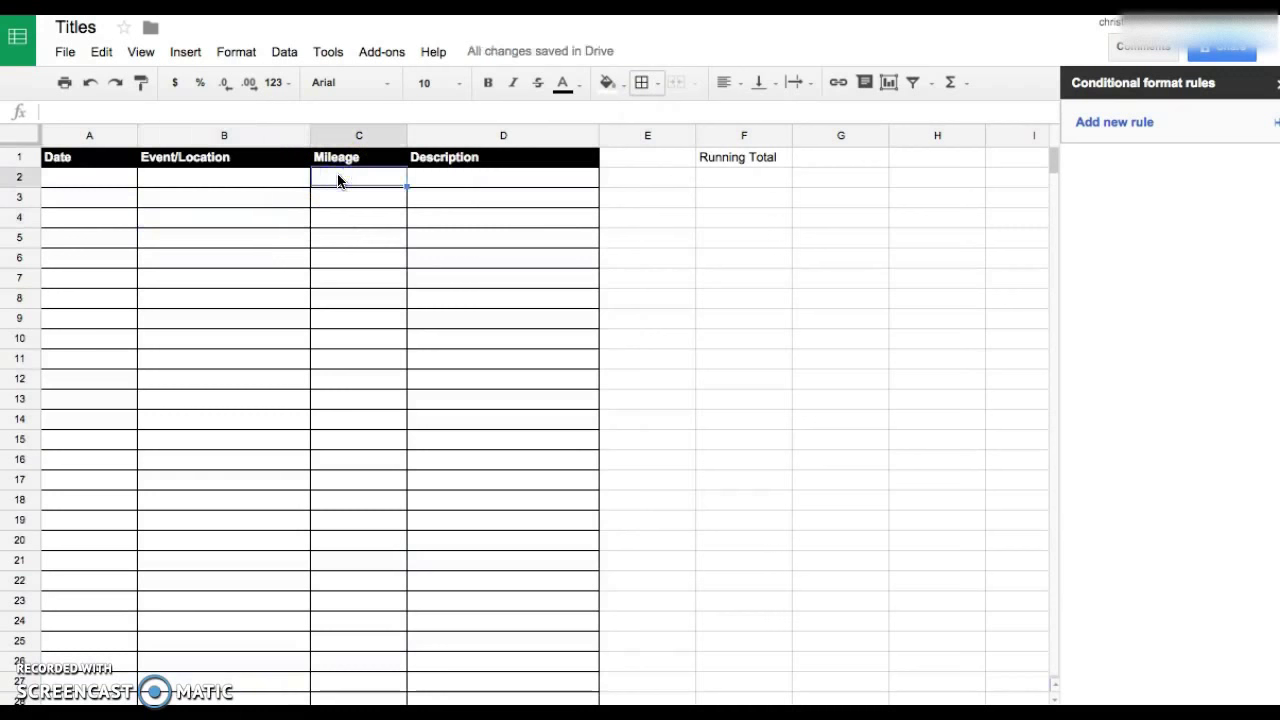
pyautogui.write('roundtrip')
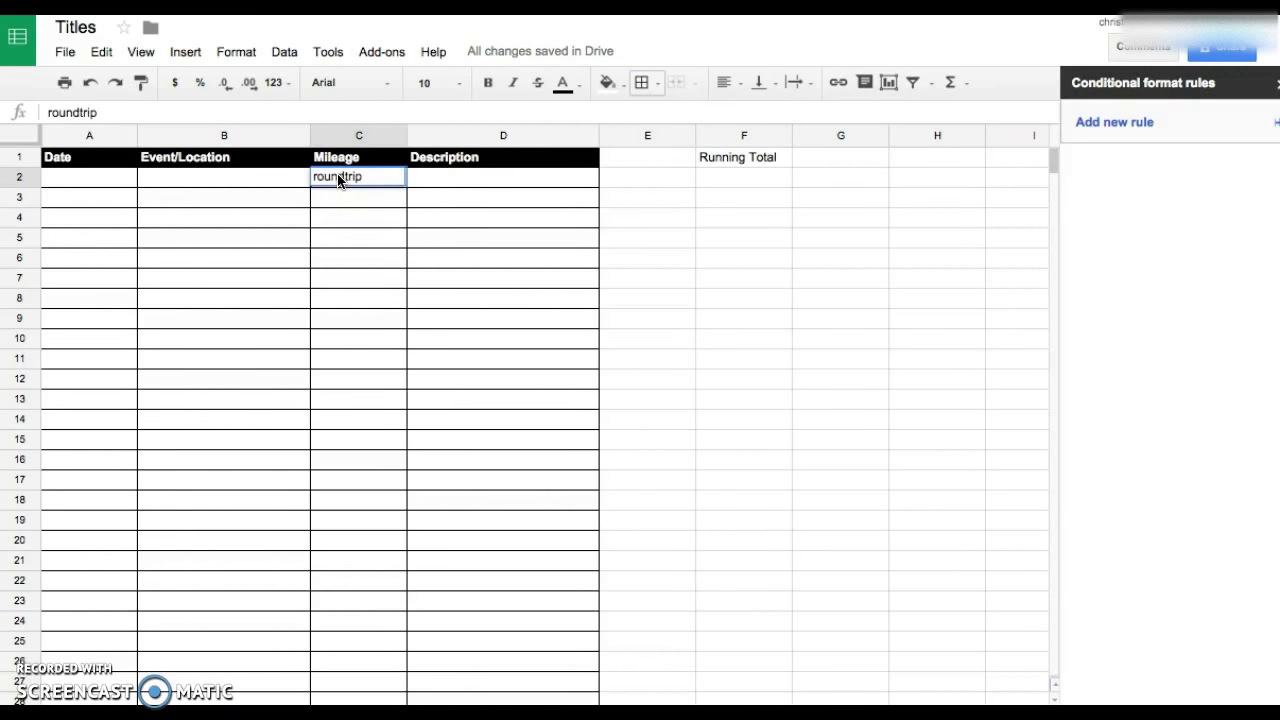
pyautogui.press('Return')
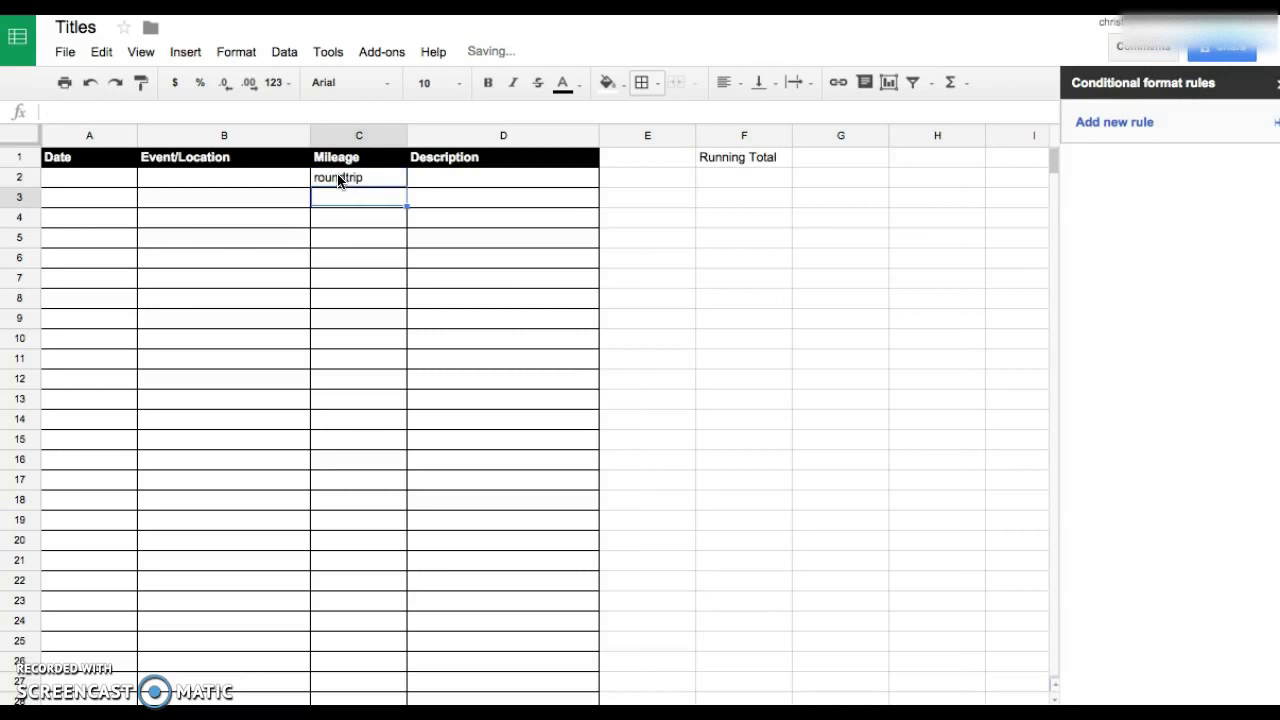
pyautogui.click(340, 180)
pyautogui.press('Delete')
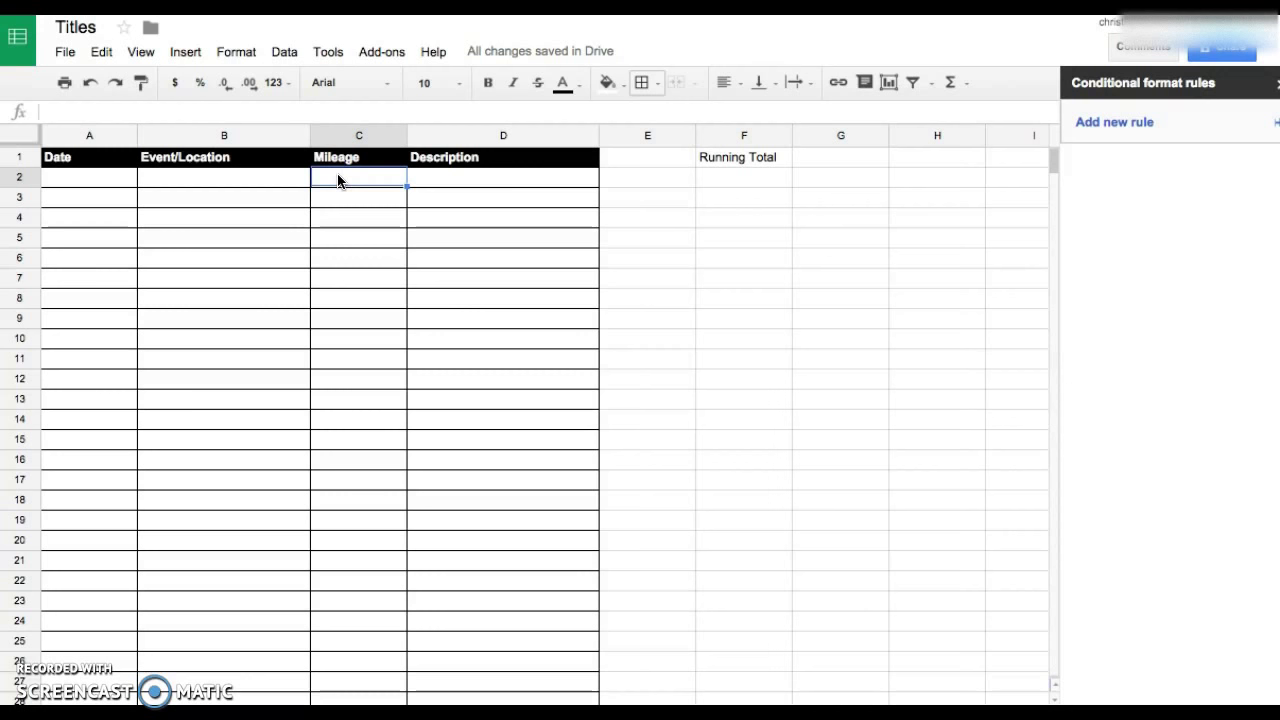
pyautogui.press('Left')
pyautogui.press('Left')
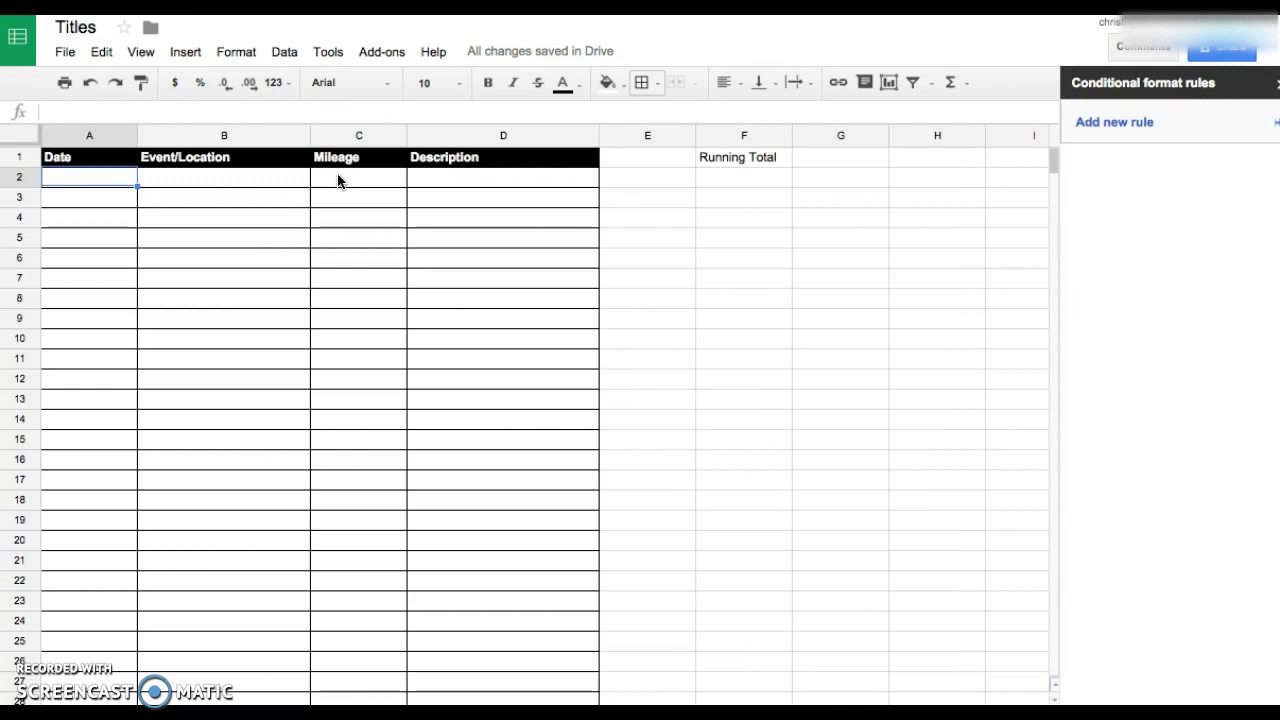
pyautogui.press('Down')
pyautogui.press('Down')
pyautogui.press('Down')
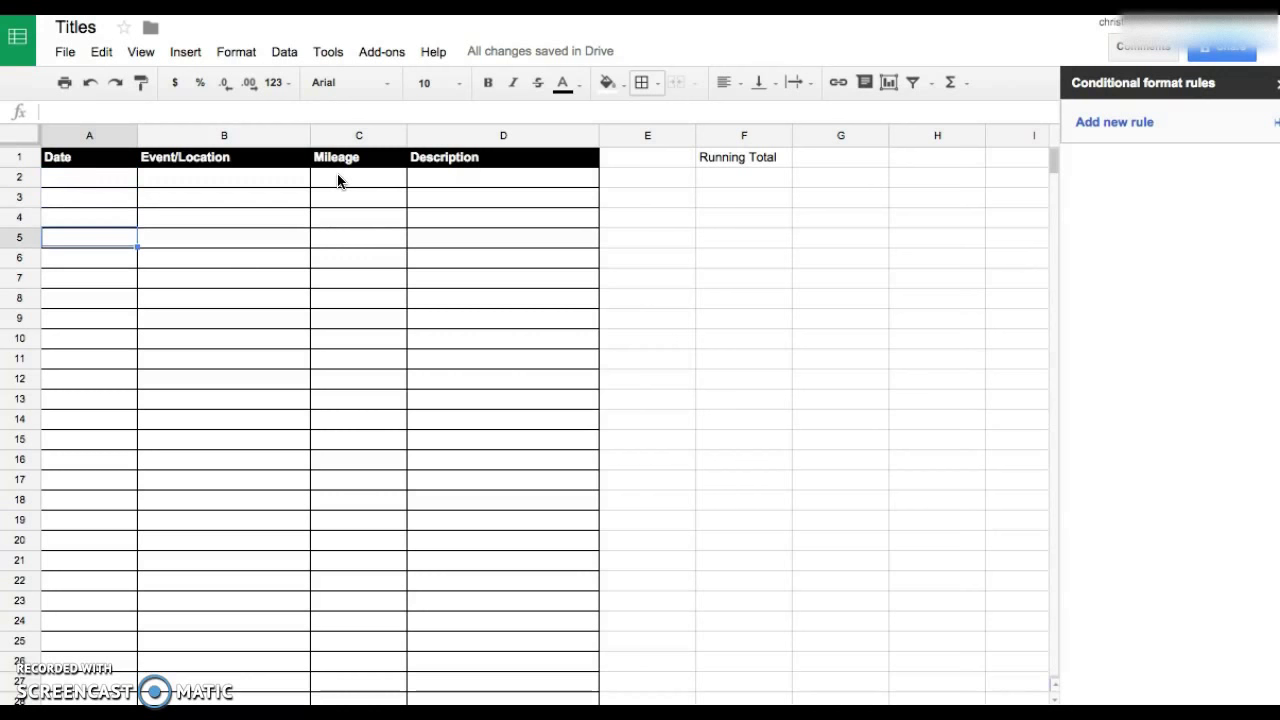
pyautogui.press('Up')
pyautogui.press('Up')
pyautogui.press('Up')
pyautogui.press('Down')
pyautogui.press('Down')
pyautogui.press('Down')
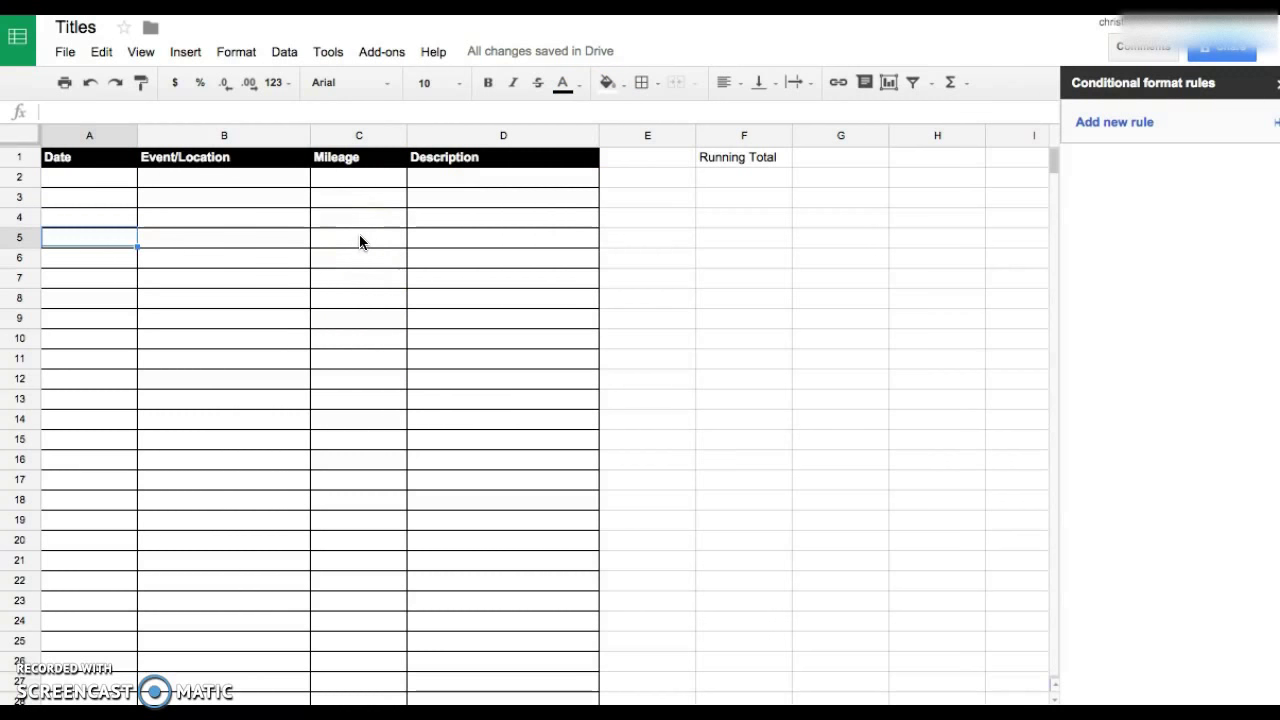
# Step: Enter =sum(C2:C53) in G1 as the mileage running total
pyautogui.click(824, 160)
pyautogui.write('=su')
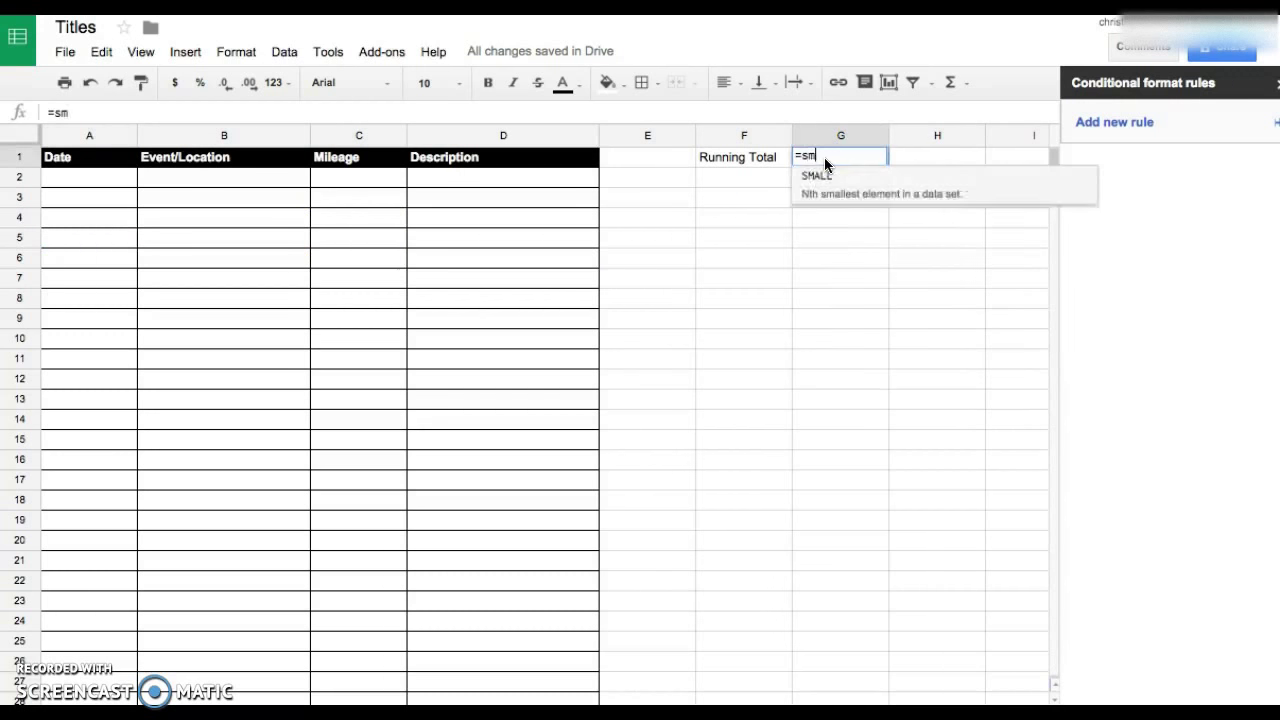
pyautogui.write('m(')
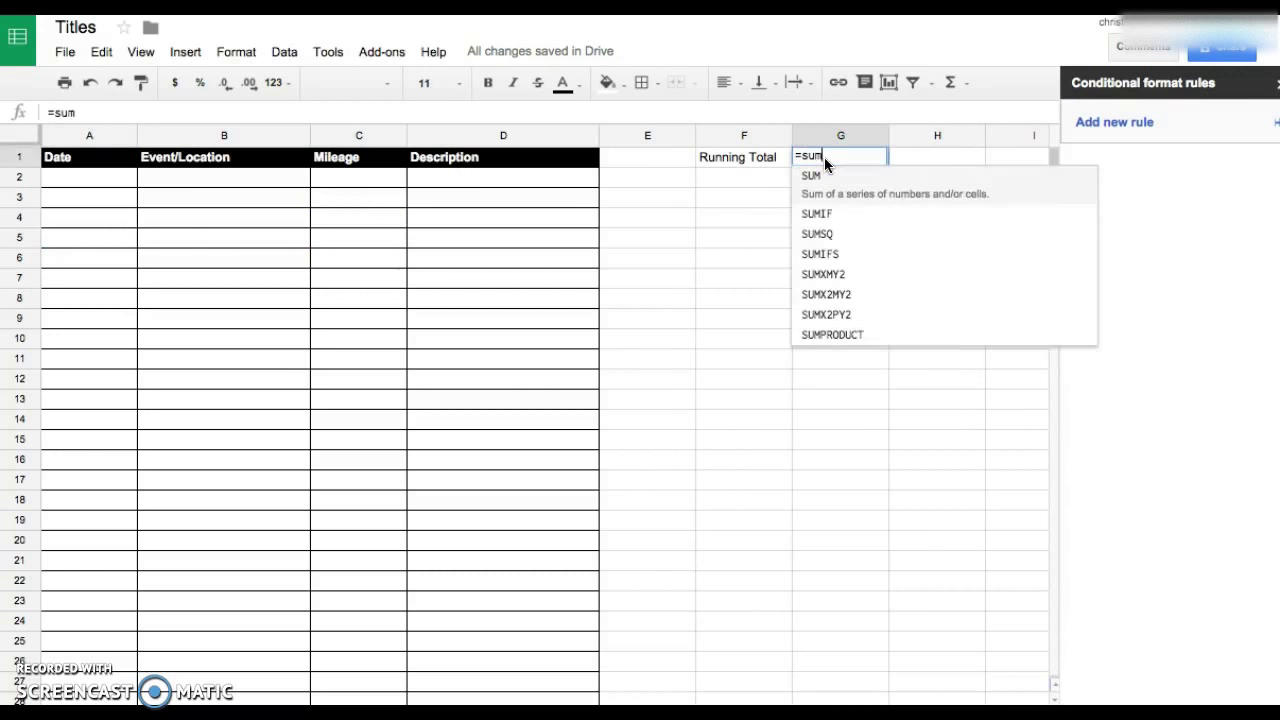
pyautogui.moveTo(347, 183); pyautogui.dragTo(360, 700)
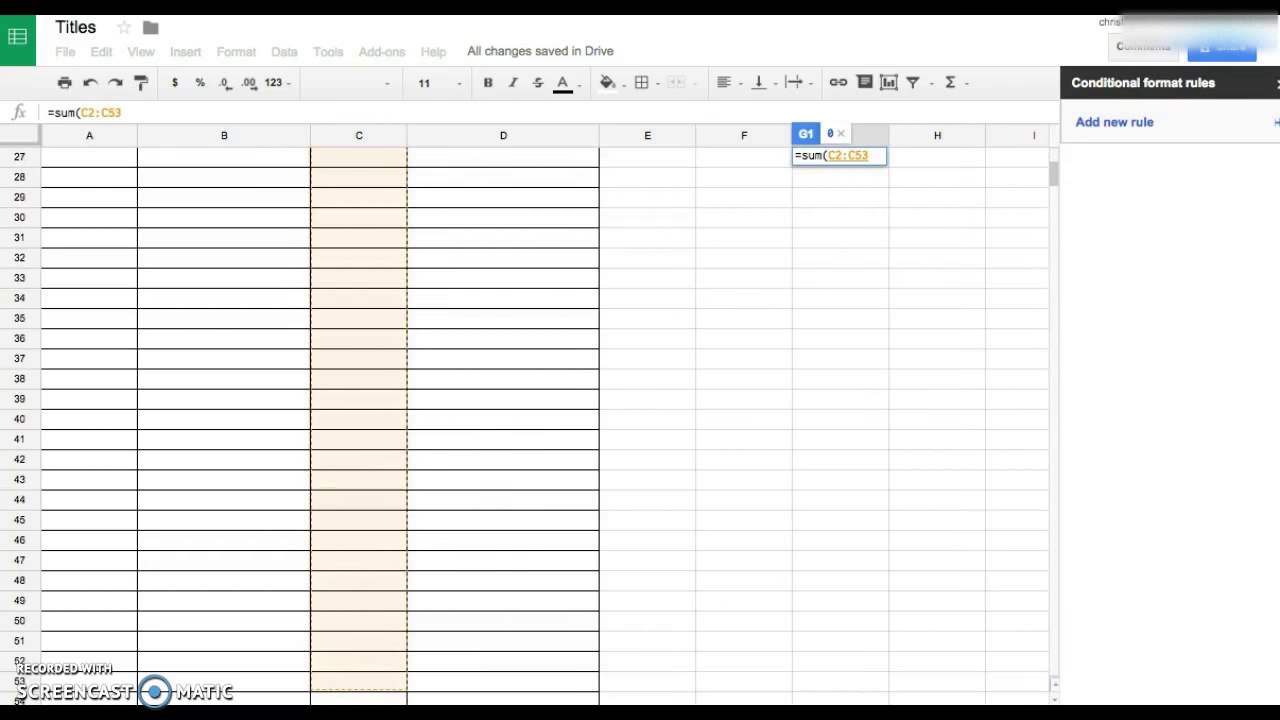
pyautogui.press('Return')
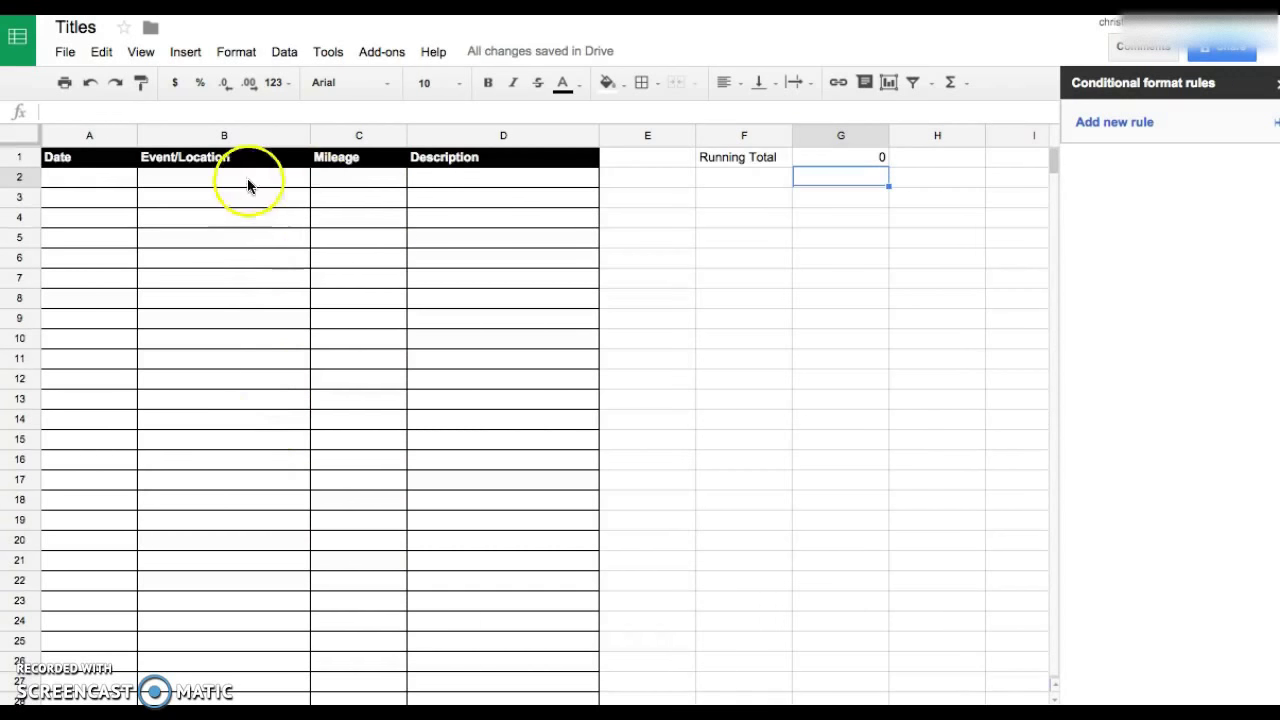
# Step: Enter sample mileages (3, 4, 5, 1, 24, 8, 3) in column C and check G1's total
pyautogui.click(334, 184)
pyautogui.write('3 ')
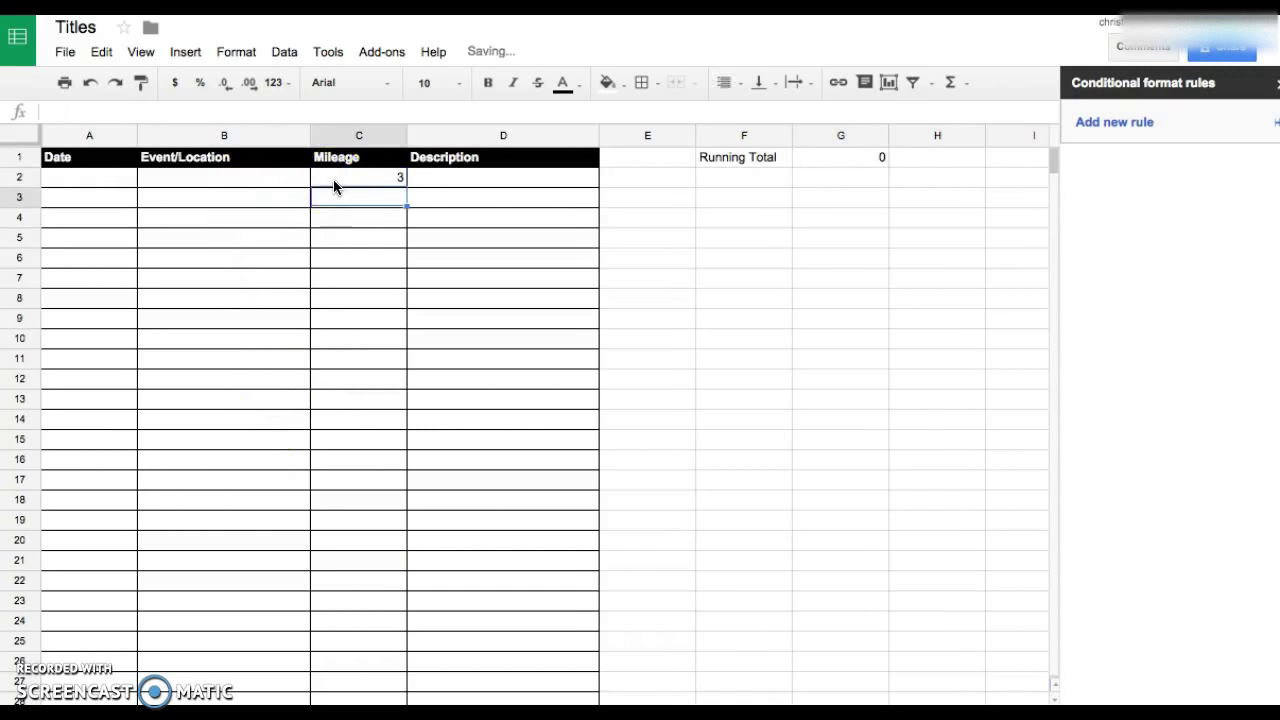
pyautogui.write('4 5 1 24')
pyautogui.press('Return')
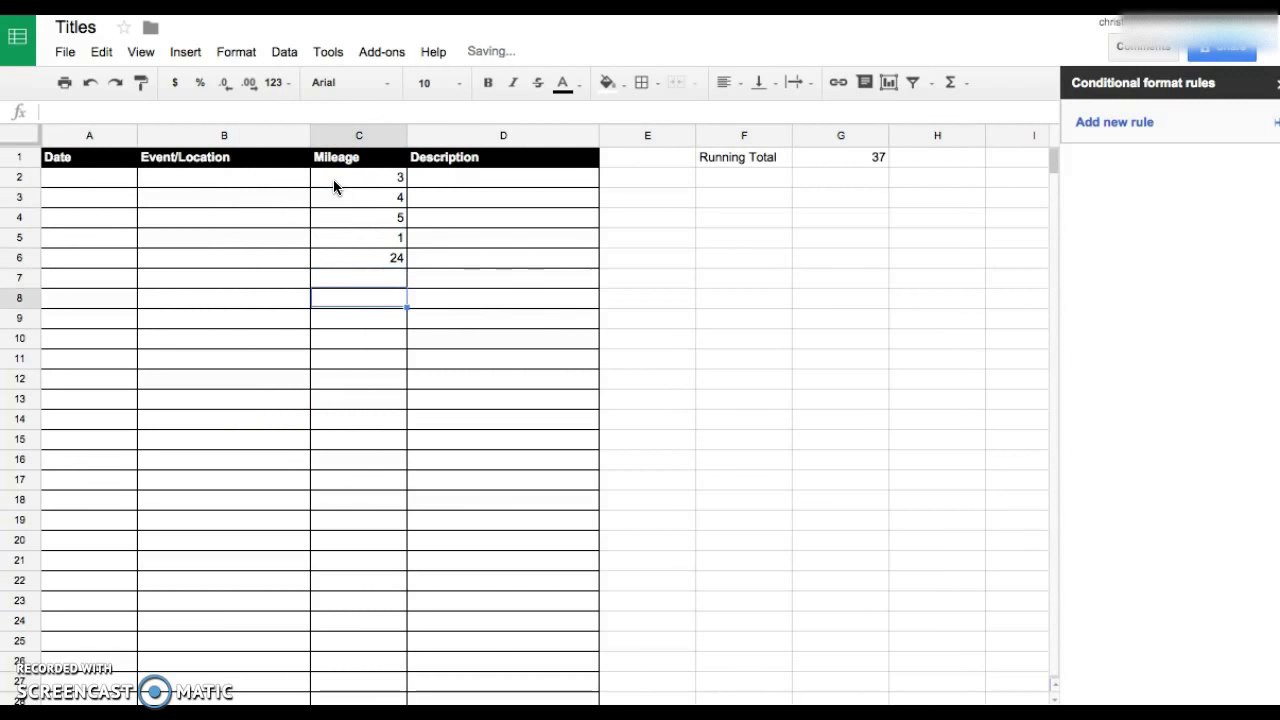
pyautogui.write('8')
pyautogui.press('Up')
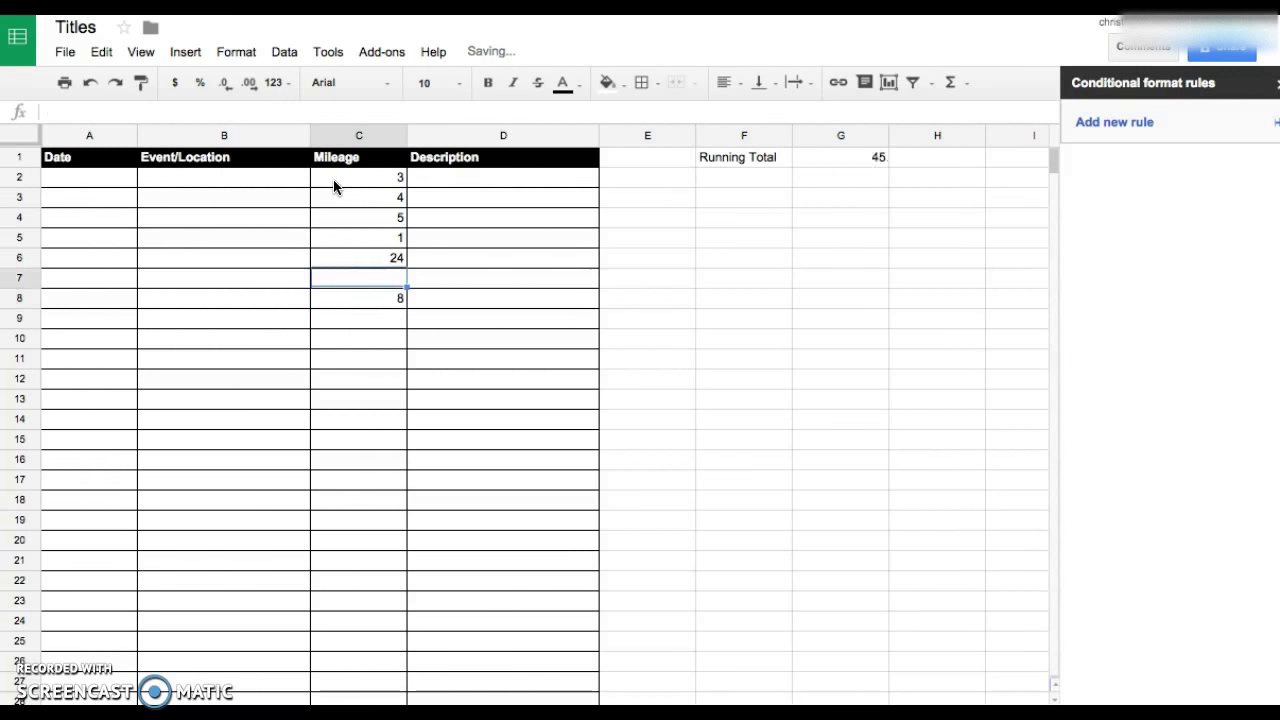
pyautogui.write('3')
pyautogui.press('Return')
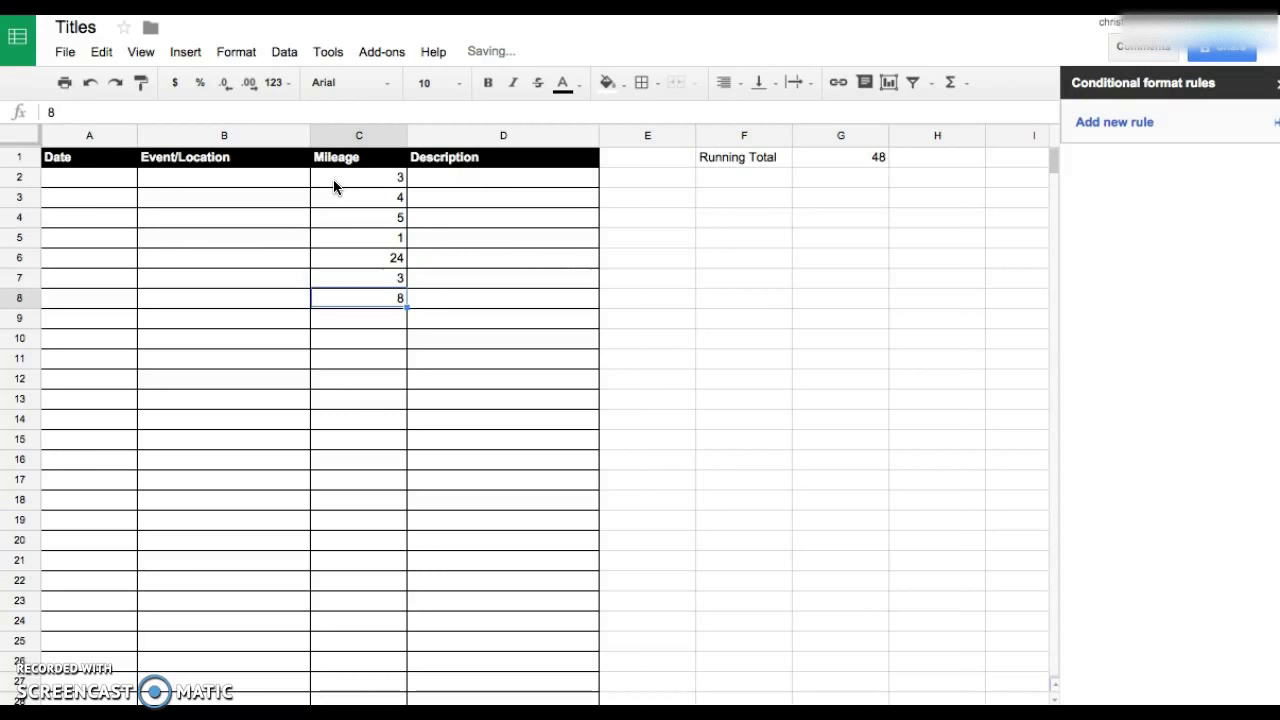
pyautogui.click(850, 158)
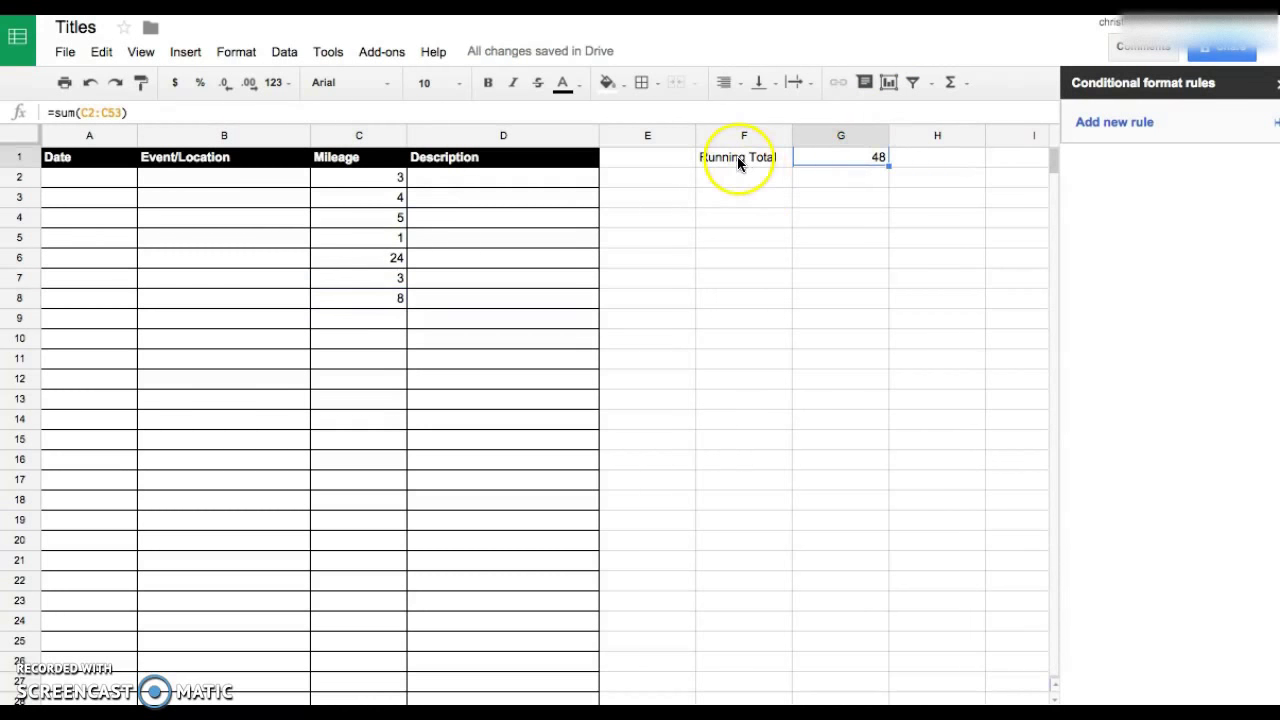
# Step: Delete all the sample mileage values from C2:C9
pyautogui.moveTo(350, 180); pyautogui.dragTo(357, 320)
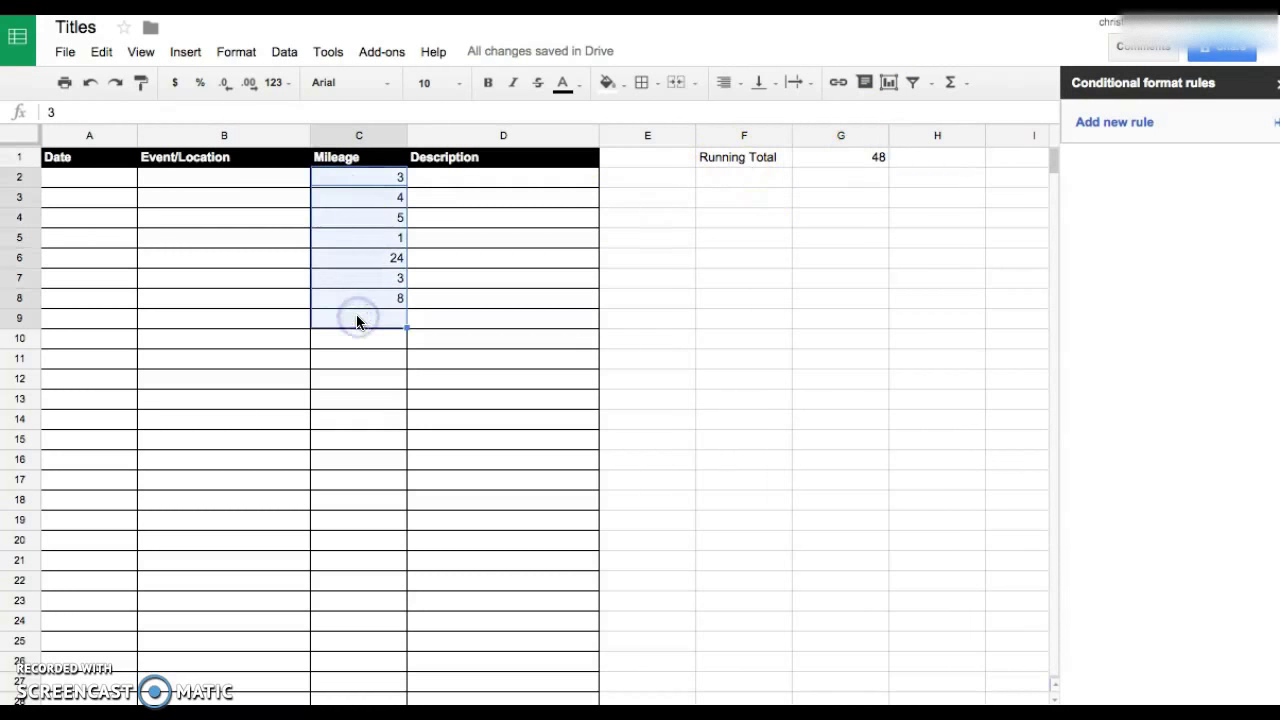
pyautogui.click(384, 276)
pyautogui.press('Delete')
pyautogui.click(386, 267)
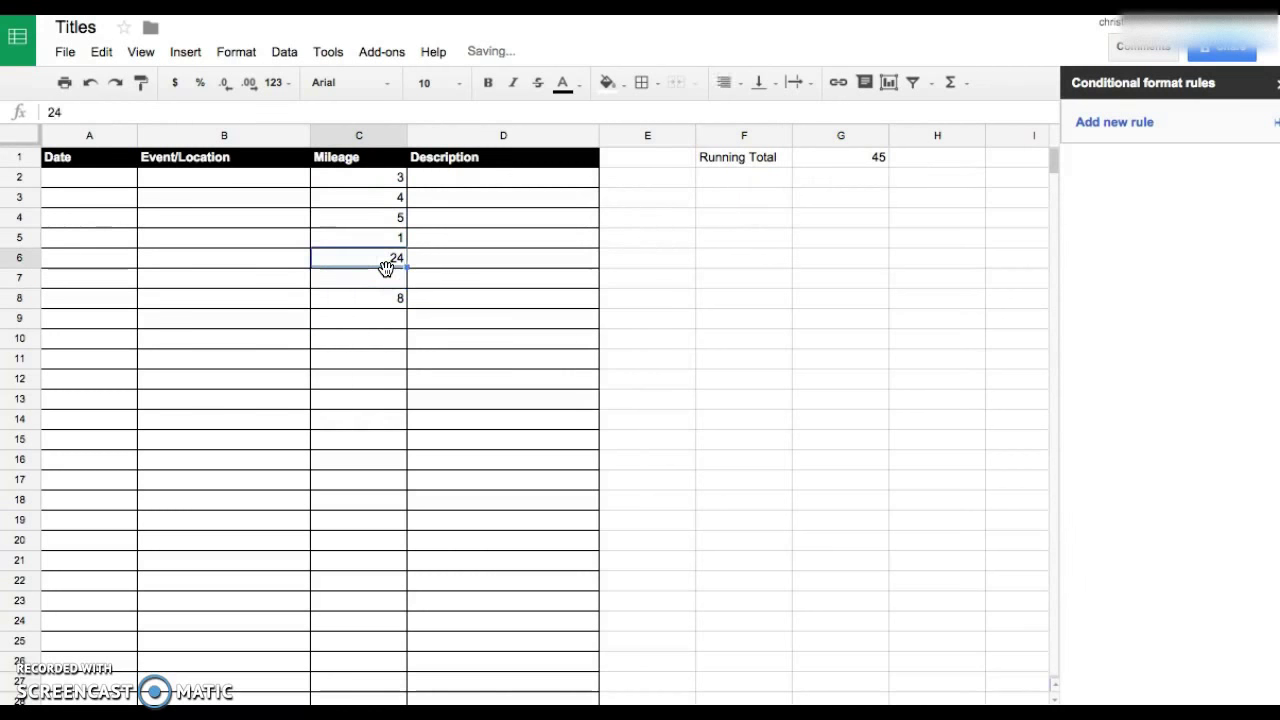
pyautogui.press('Delete')
pyautogui.press('Up')
pyautogui.press('Delete')
pyautogui.press('Up')
pyautogui.press('Delete')
pyautogui.press('Up')
pyautogui.press('Delete')
pyautogui.press('Up')
pyautogui.press('Delete')
pyautogui.press('Down')
pyautogui.press('Down')
pyautogui.press('Down')
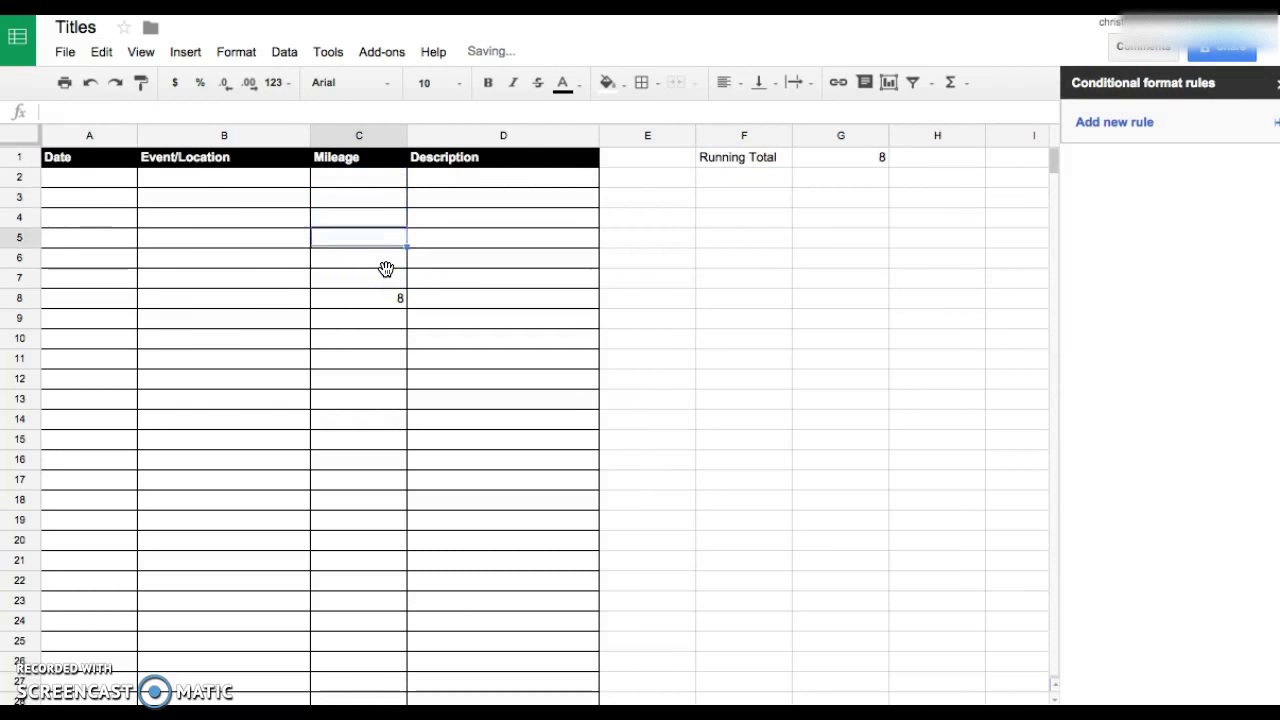
pyautogui.press('Down')
pyautogui.press('Down')
pyautogui.press('Down')
pyautogui.press('Down')
pyautogui.press('Up')
pyautogui.press('Delete')
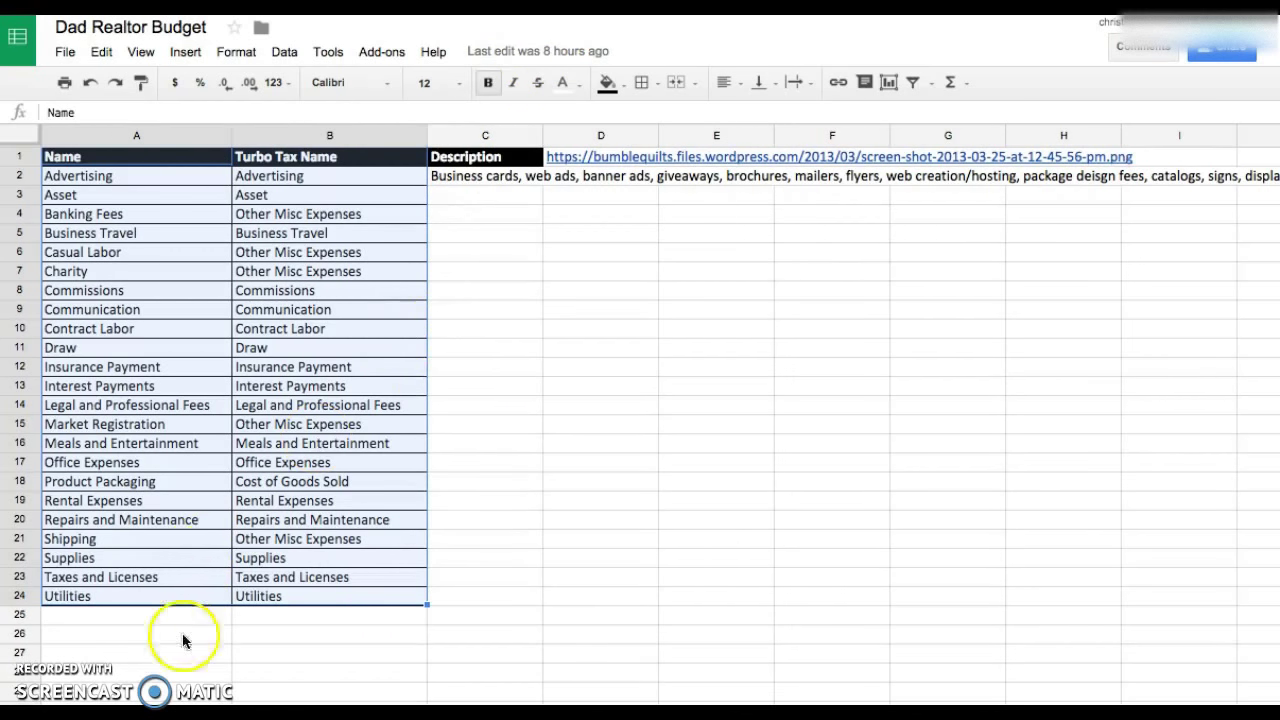
# Step: Step through the sheet tabs with Ctrl+Shift+PageDown to the Date/Expense/Profit ledger sheet
pyautogui.hotkey('ctrl', 'shift', 'pagedown')
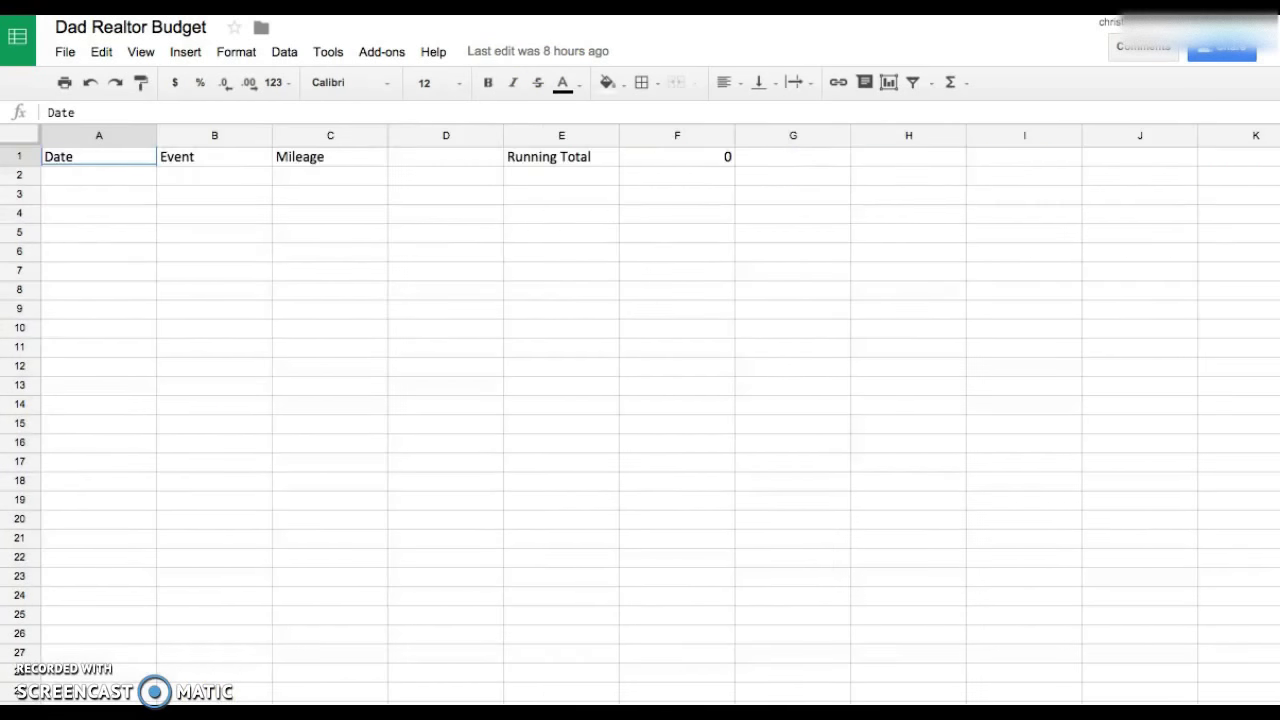
pyautogui.hotkey('ctrl', 'shift', 'pagedown')
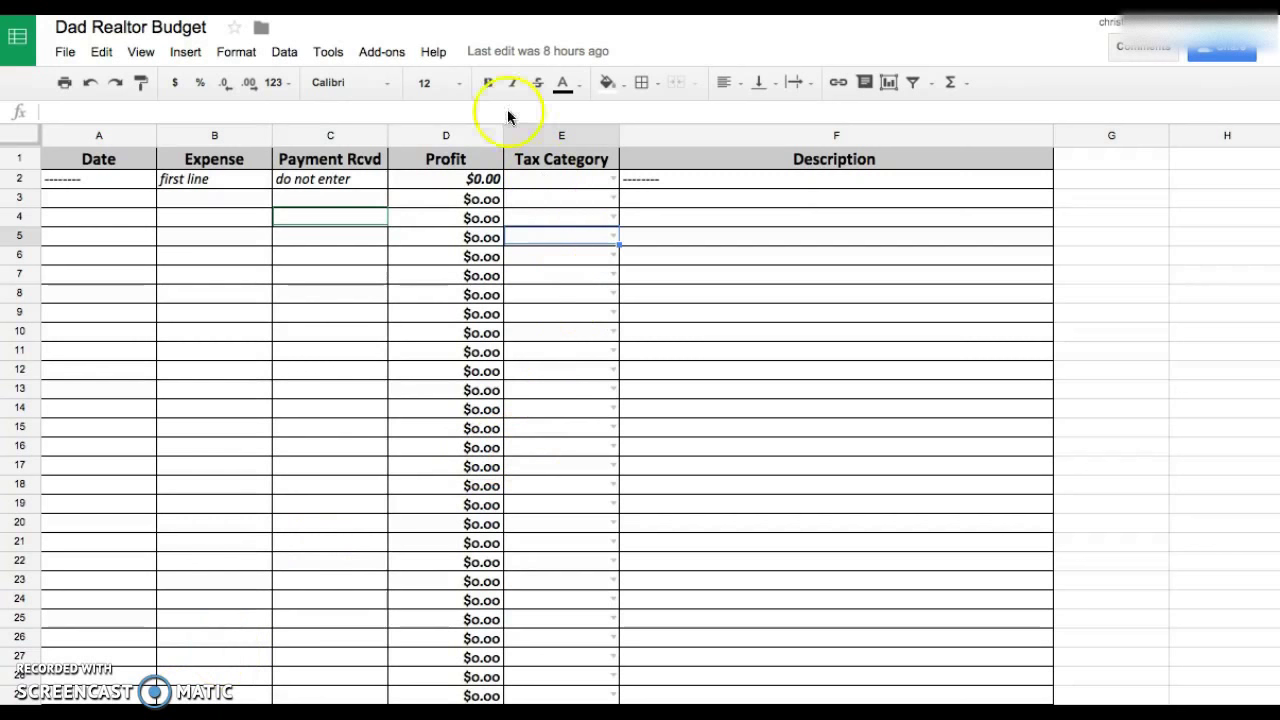